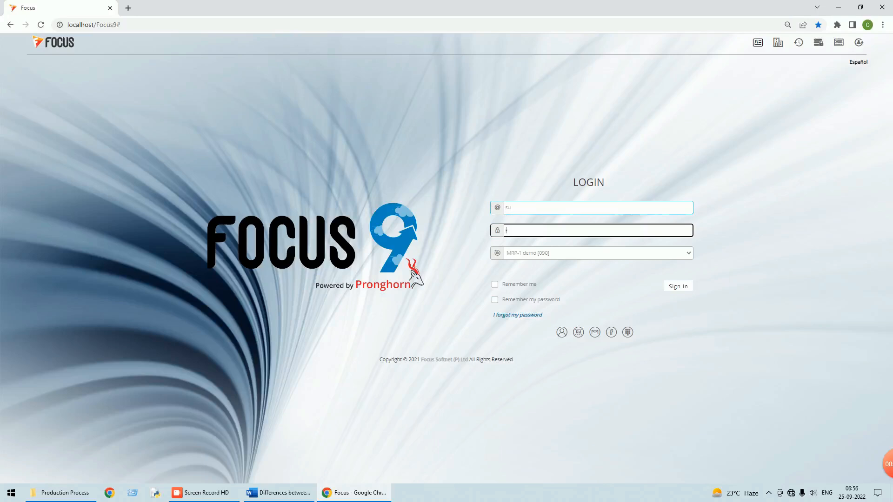
Sign in, then set the default Inventory tag to Warehouse in the Configure Transactions settings and save the change.
click(680, 287)
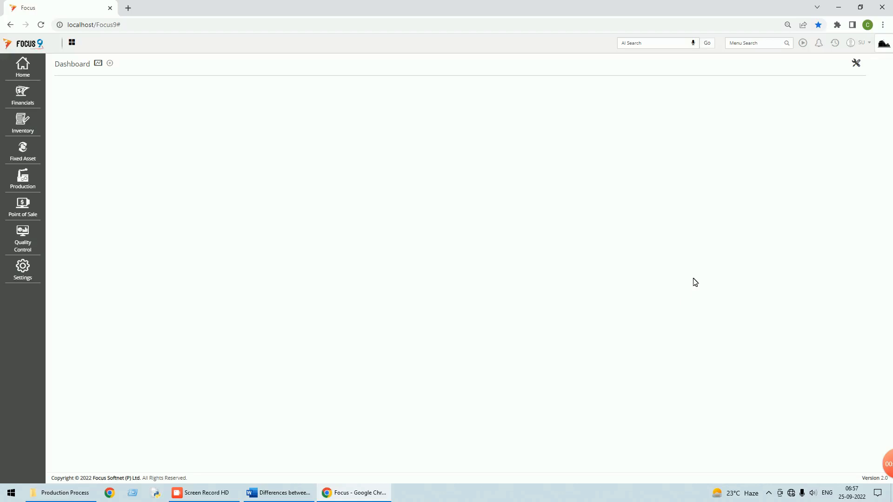
click(24, 269)
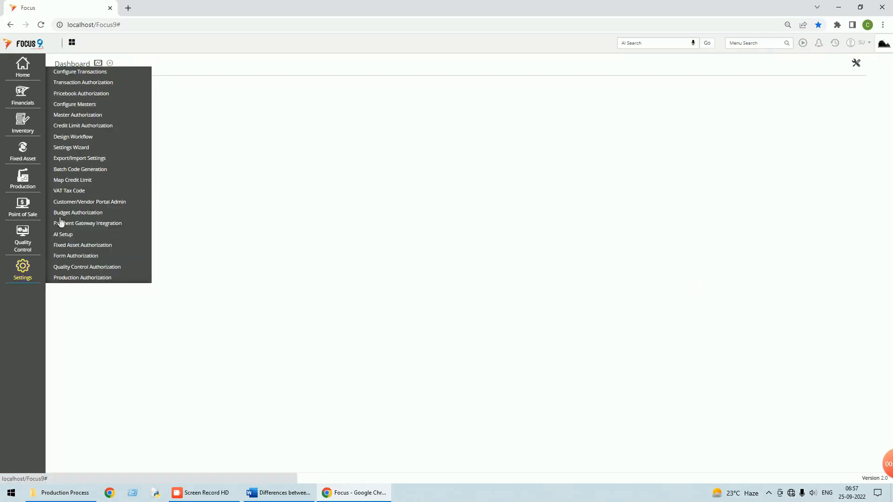
click(86, 74)
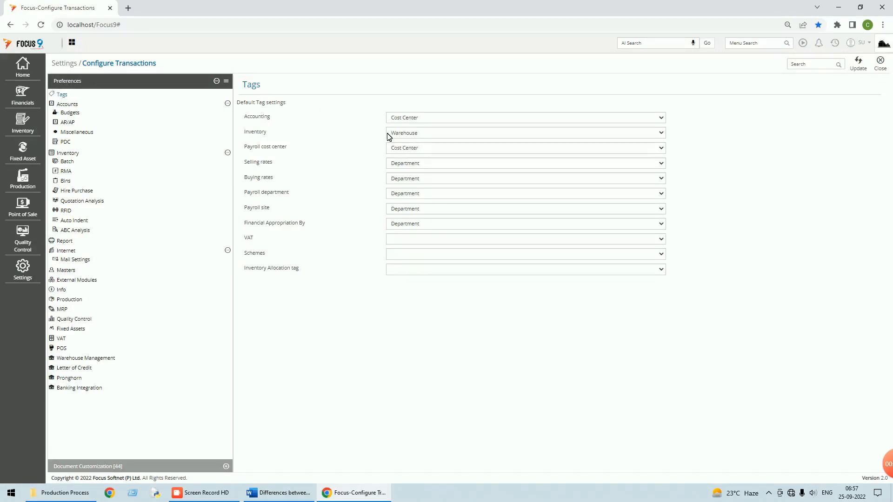
click(409, 135)
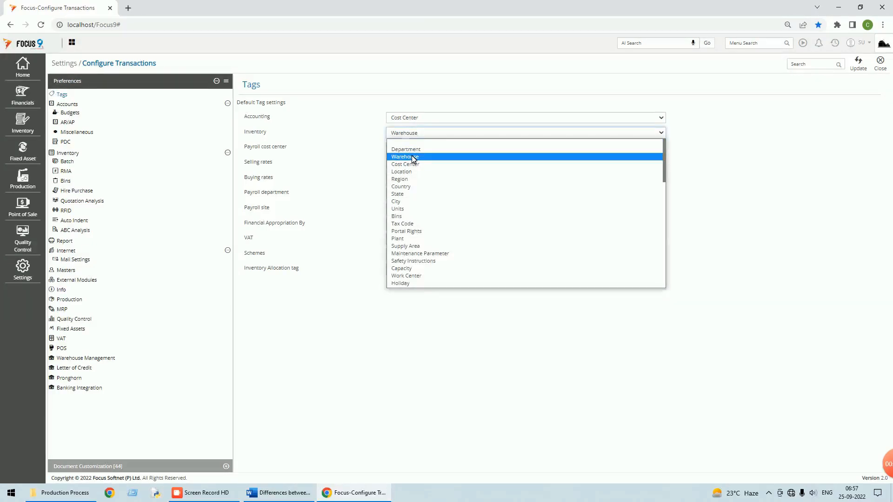
click(412, 157)
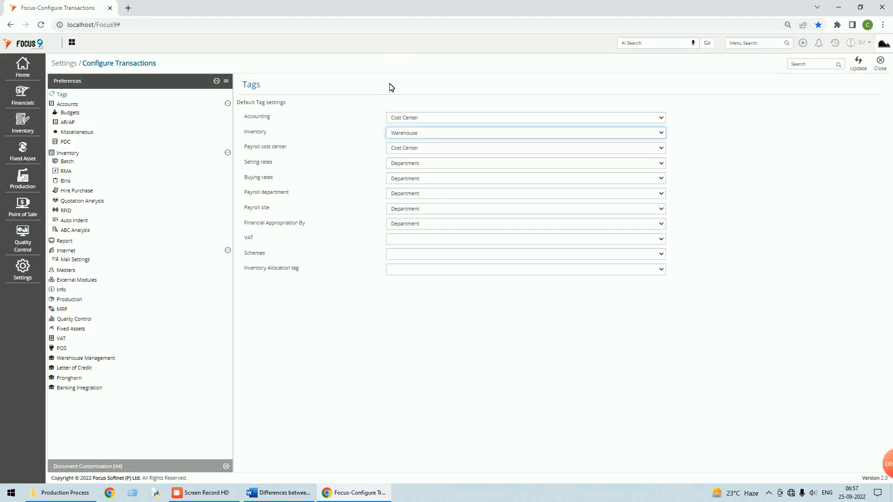
click(864, 69)
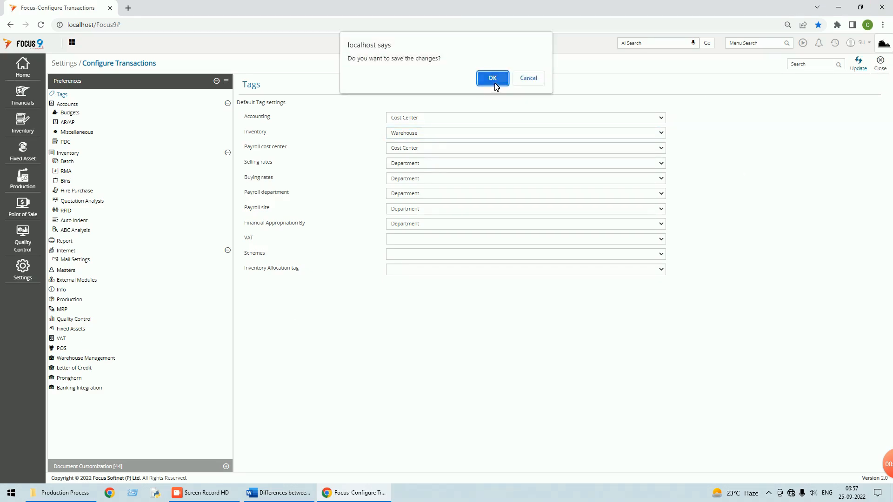
click(494, 81)
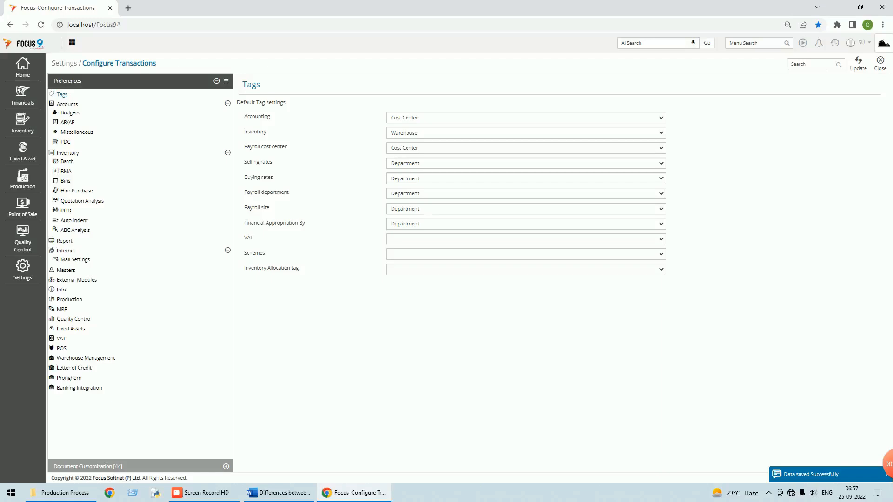
click(880, 63)
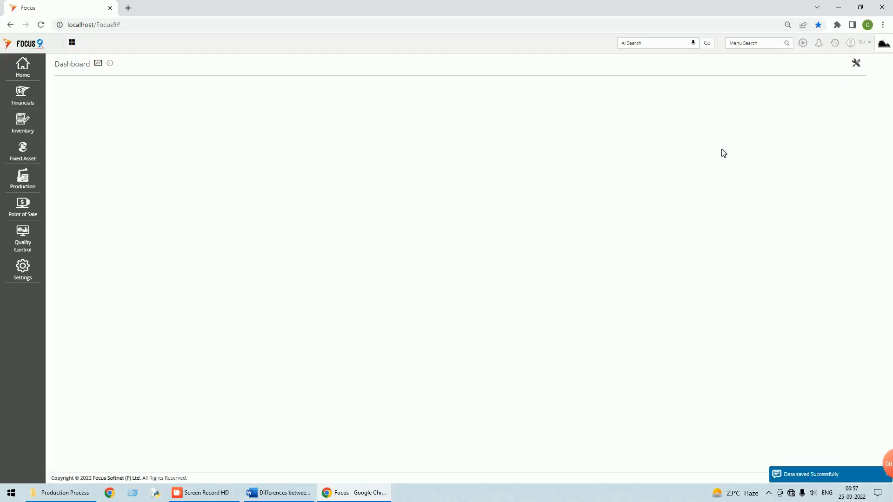
Check the MRP2 and MRP1 entries in the Settings Wizard, and leave it without updating.
click(28, 276)
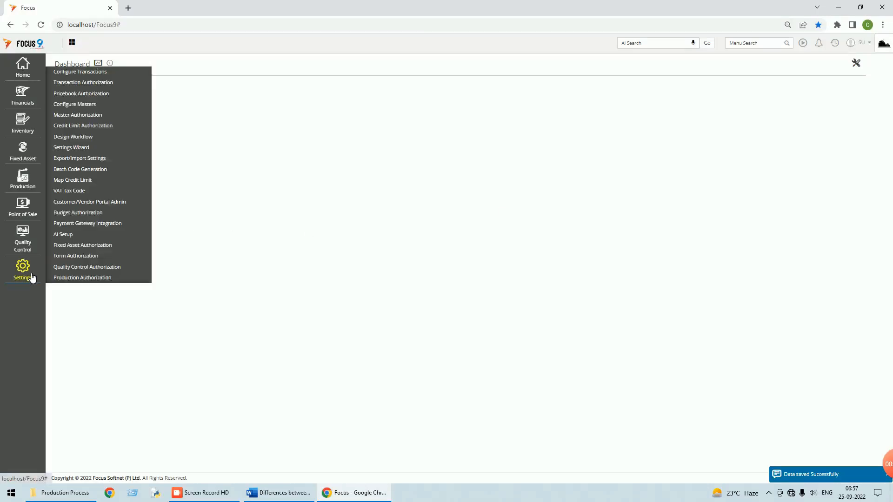
click(84, 151)
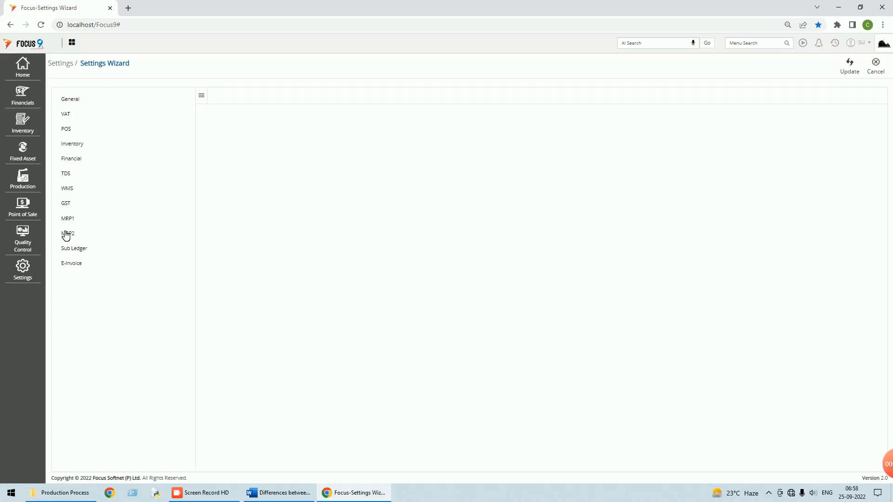
click(68, 234)
click(70, 220)
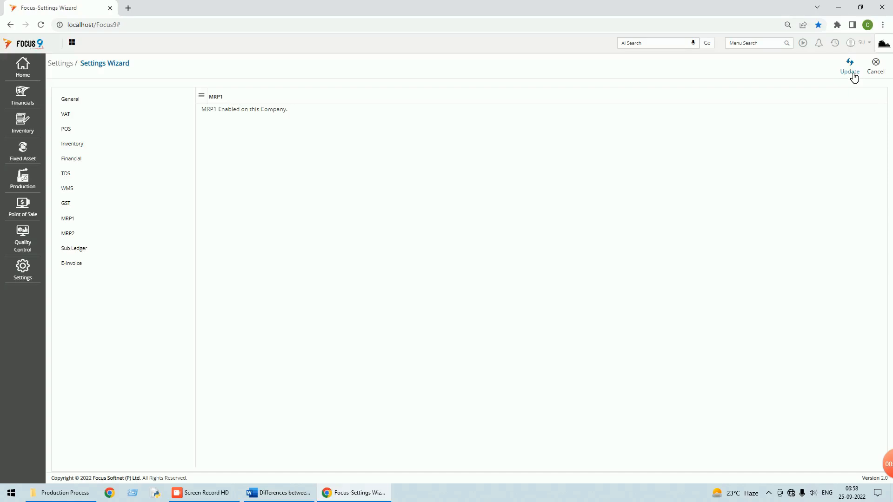
click(879, 72)
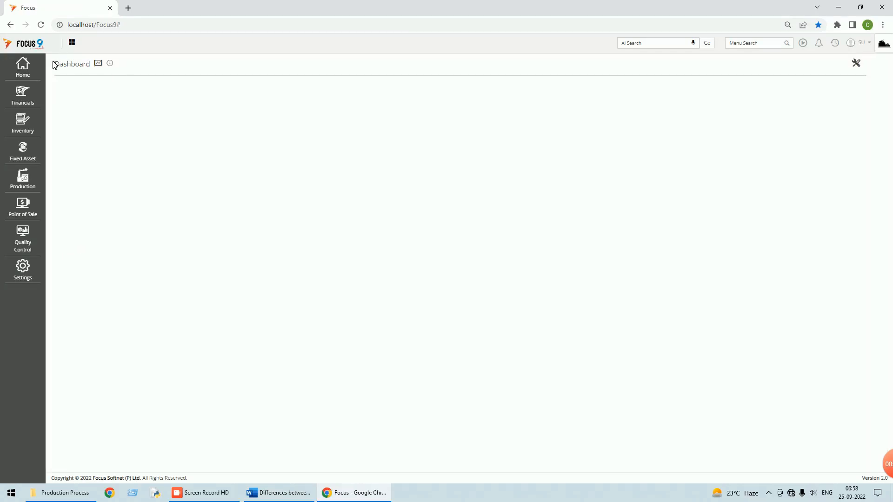
Select Full Reindex in the Reindex properties under Data Management, and cancel without running it.
mouse_move(27, 69)
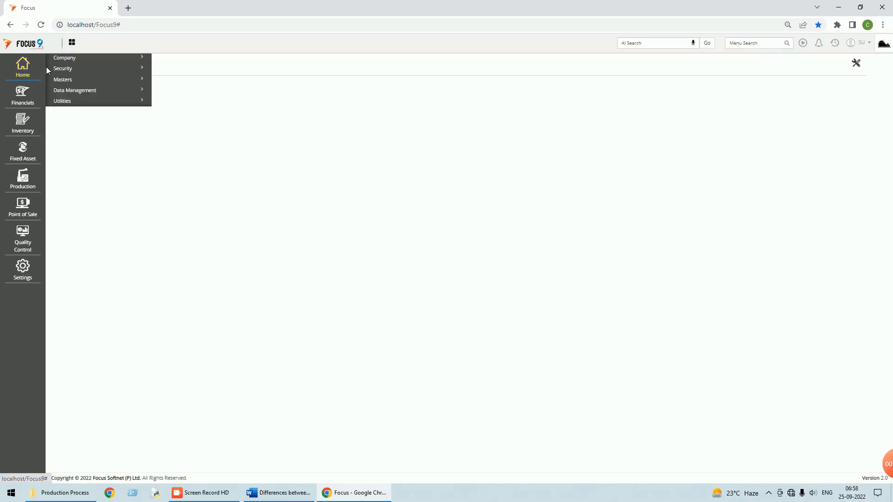
click(75, 92)
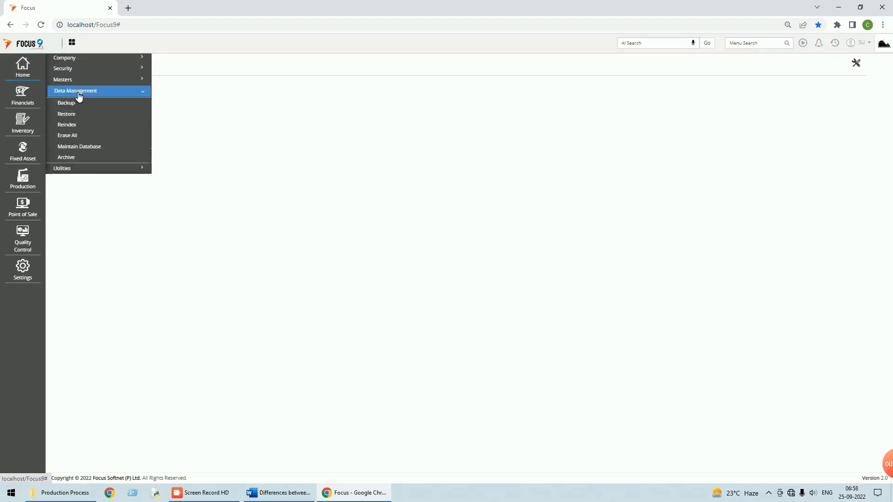
click(72, 126)
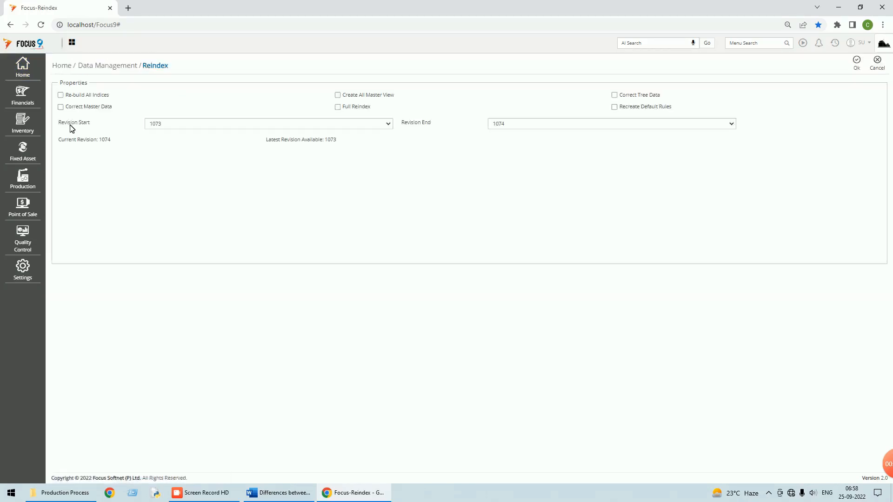
click(338, 107)
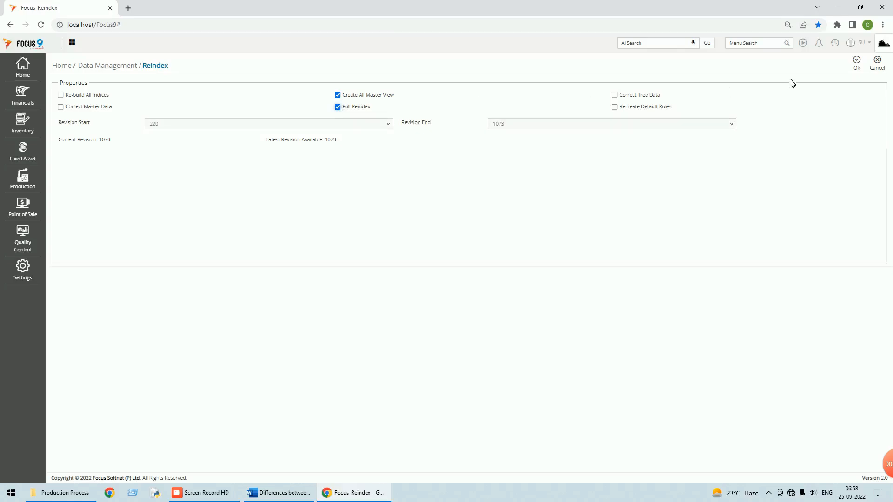
click(882, 70)
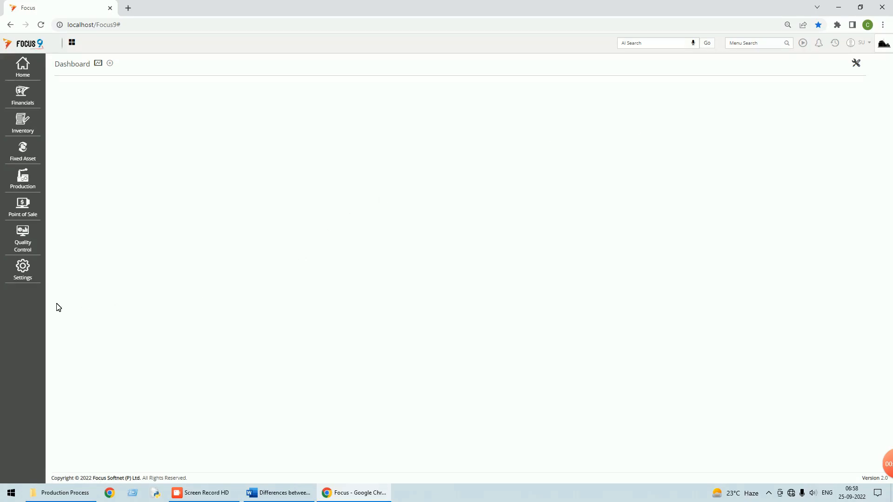
Save the MRP preferences in Configure Transactions and return to the dashboard.
click(27, 276)
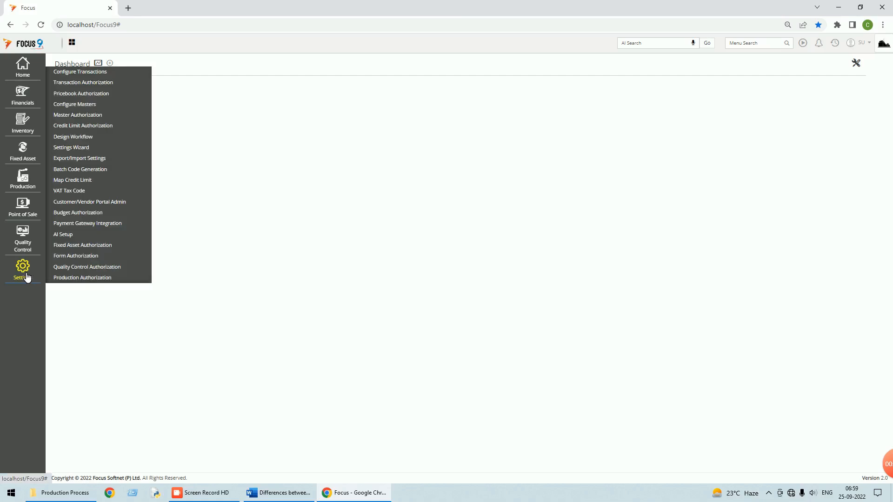
click(68, 72)
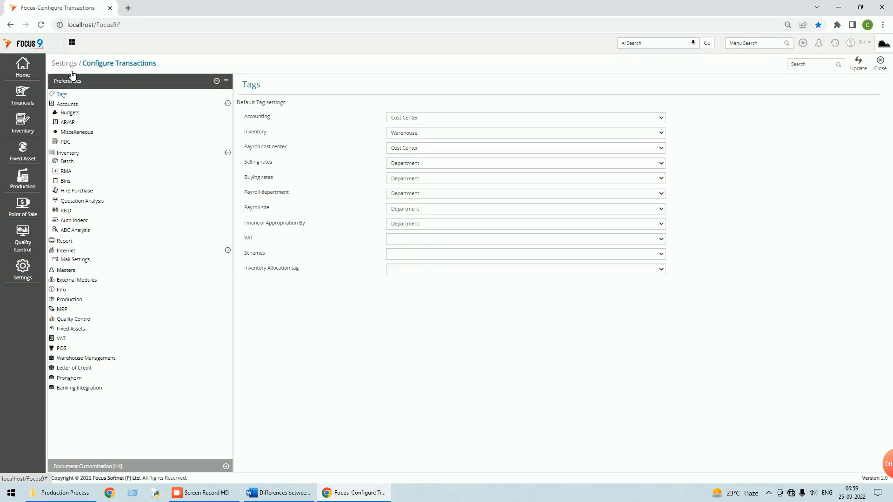
click(60, 310)
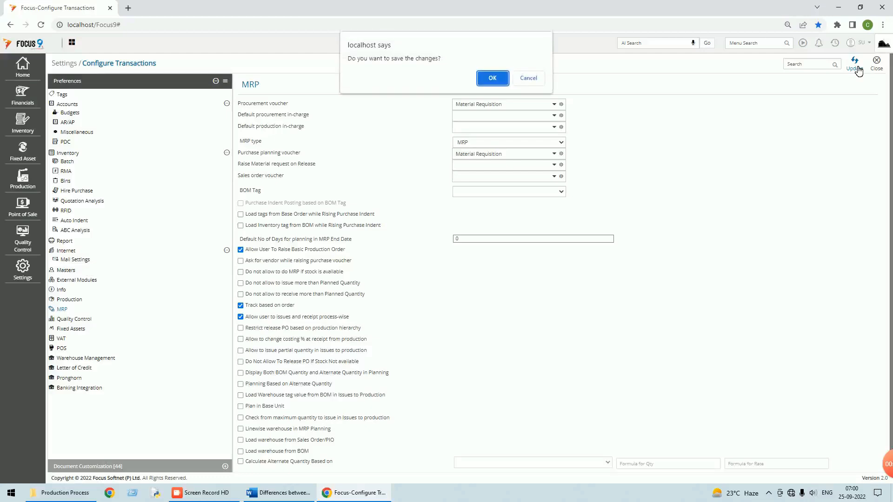
click(498, 76)
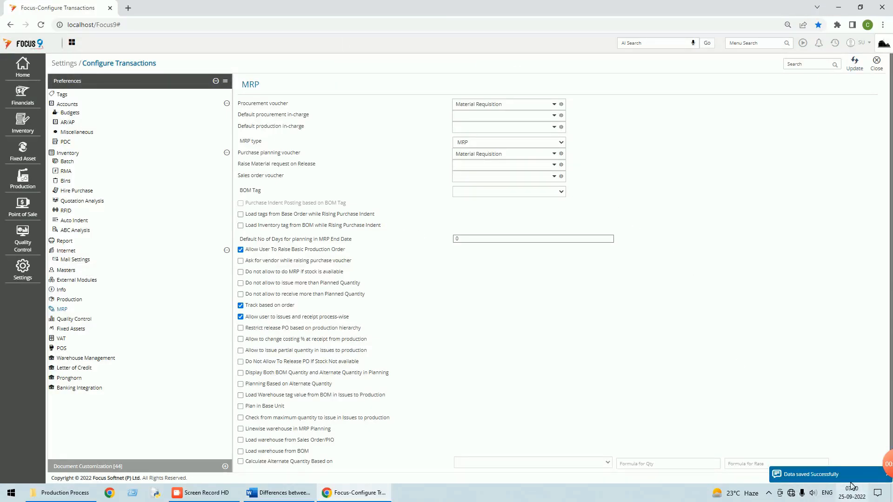
click(878, 65)
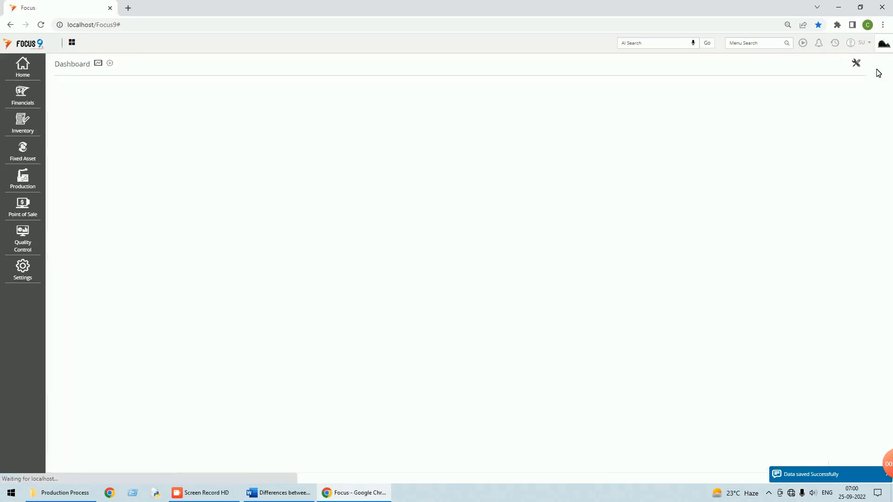
Log out and sign back in to the MRP-1 demo company with the user name and account password.
click(865, 43)
click(816, 89)
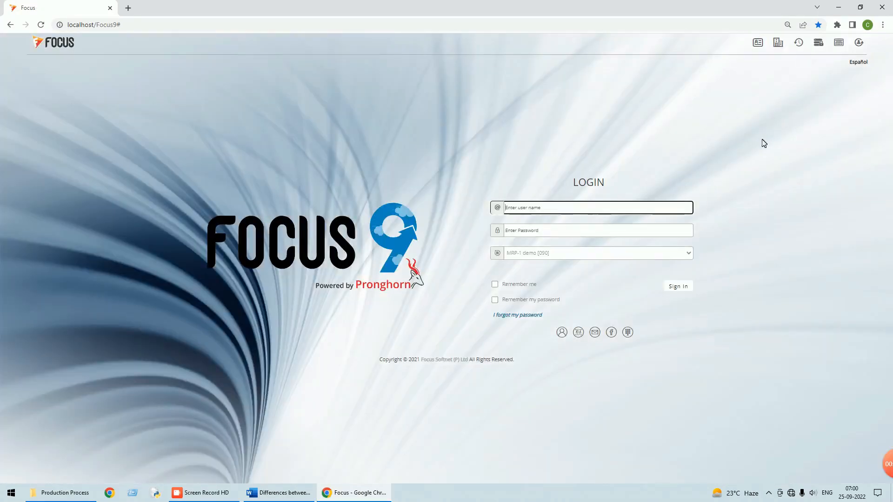
text(su)
key(Tab)
text(s)
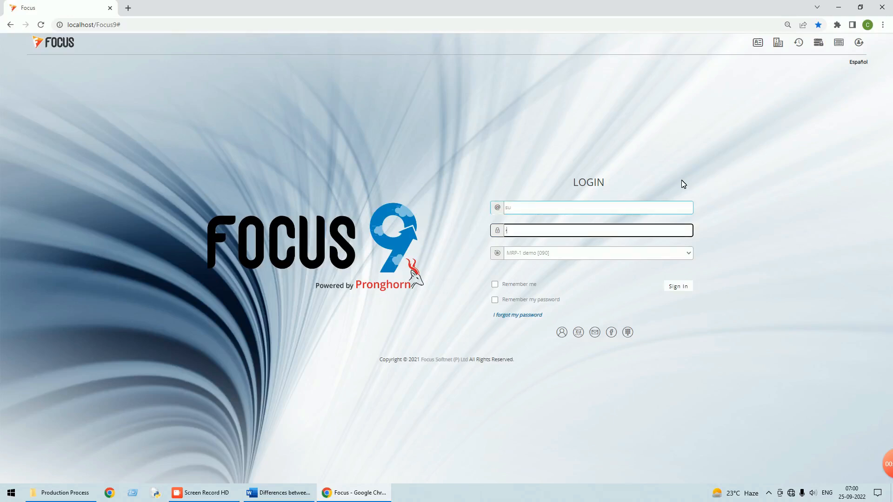
key(Tab)
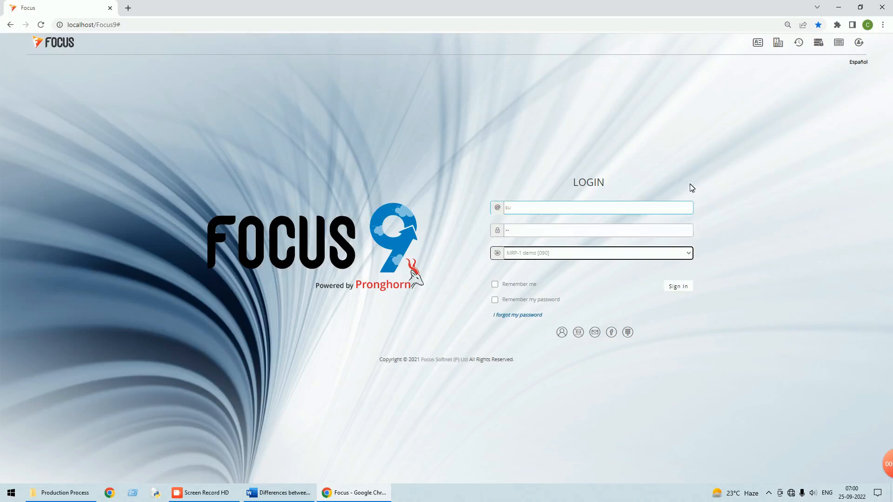
click(678, 287)
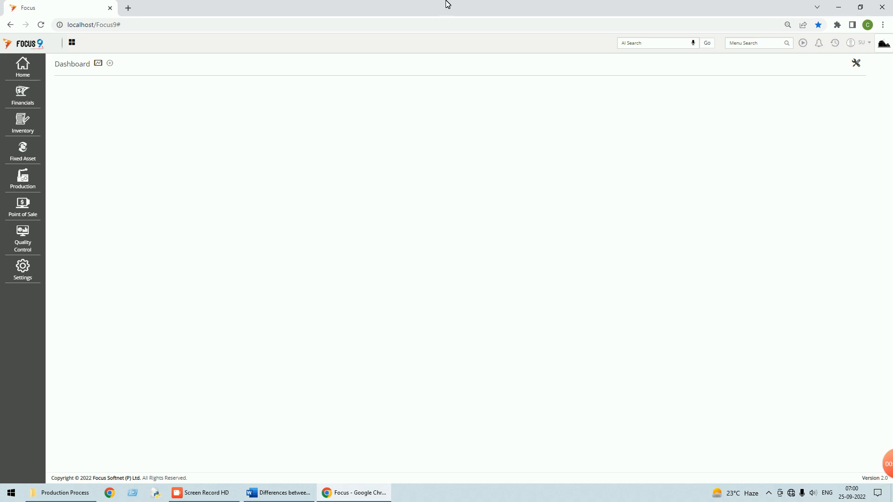
Find Sales Orders through the menu search and open the existing voucher 1.
click(729, 42)
text(sales)
click(703, 69)
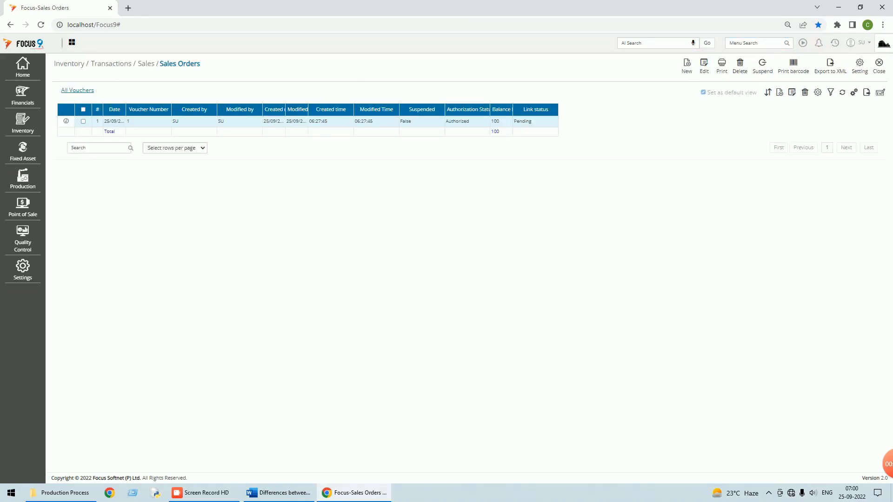
double_click(278, 121)
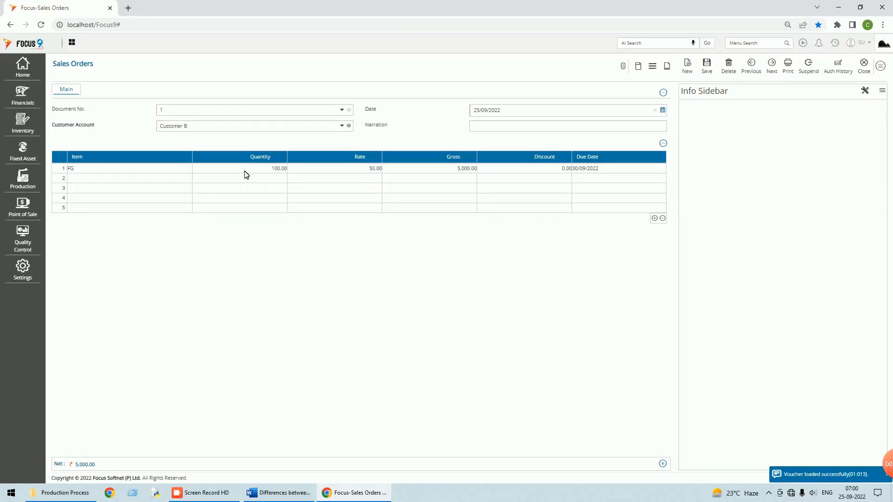
Set the rate of item FG to 150 in the sales order, save the voucher and close it.
click(352, 170)
text(150)
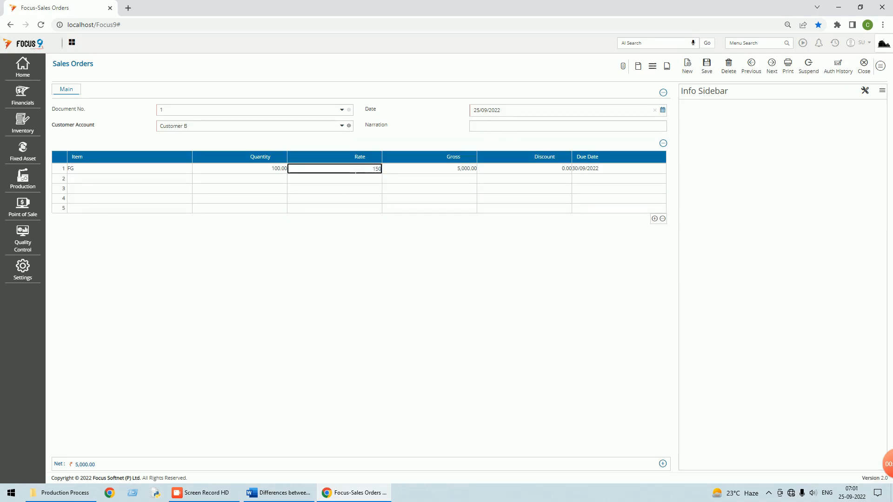
key(Tab)
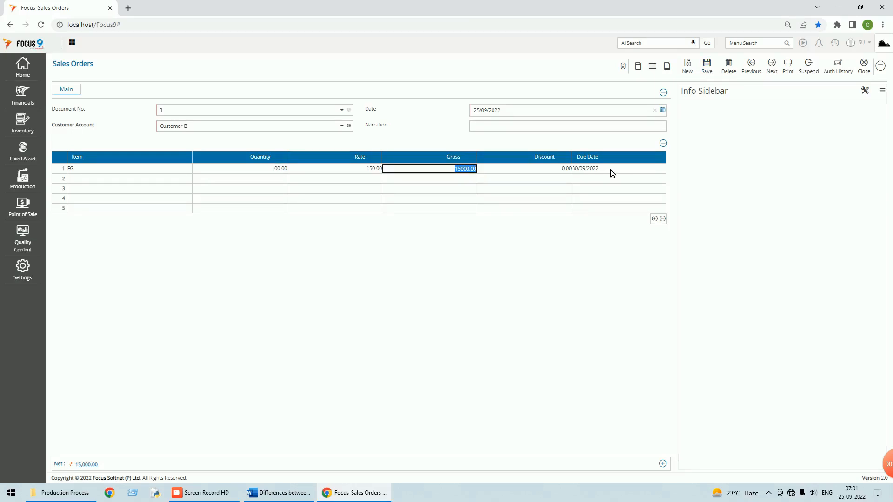
click(706, 68)
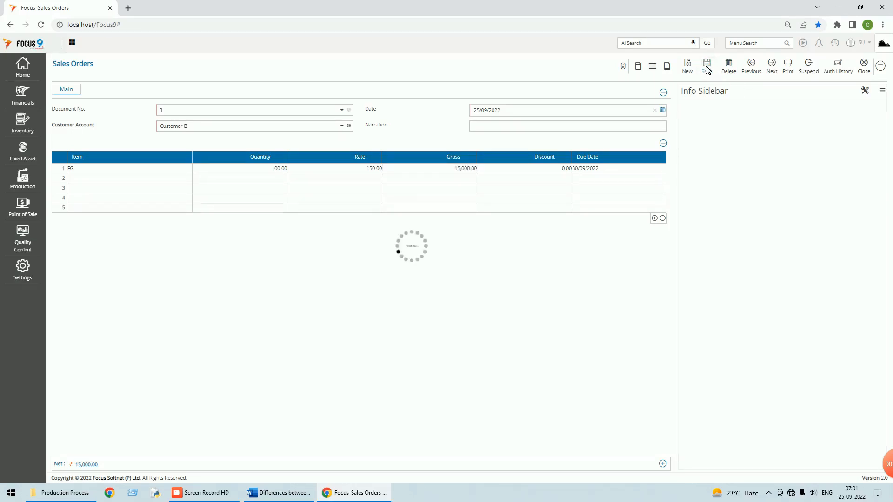
click(871, 69)
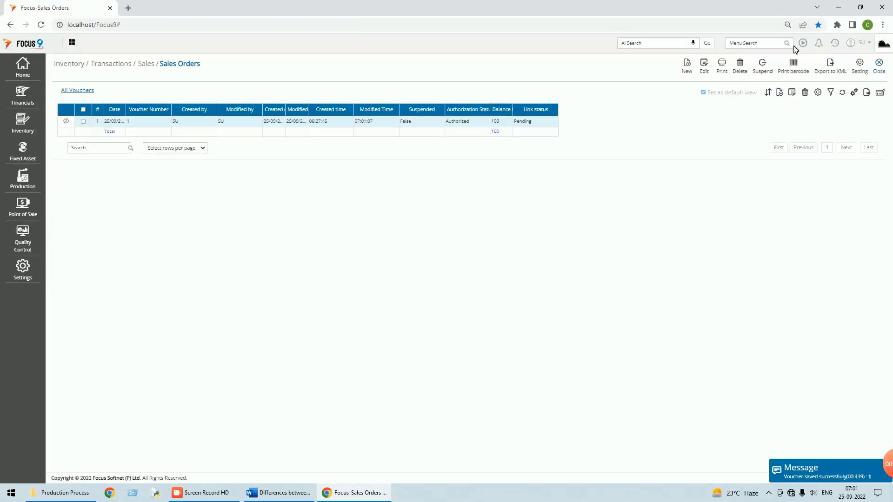
Find Planned Independent Order through the menu search and open it.
click(763, 42)
text(ib)
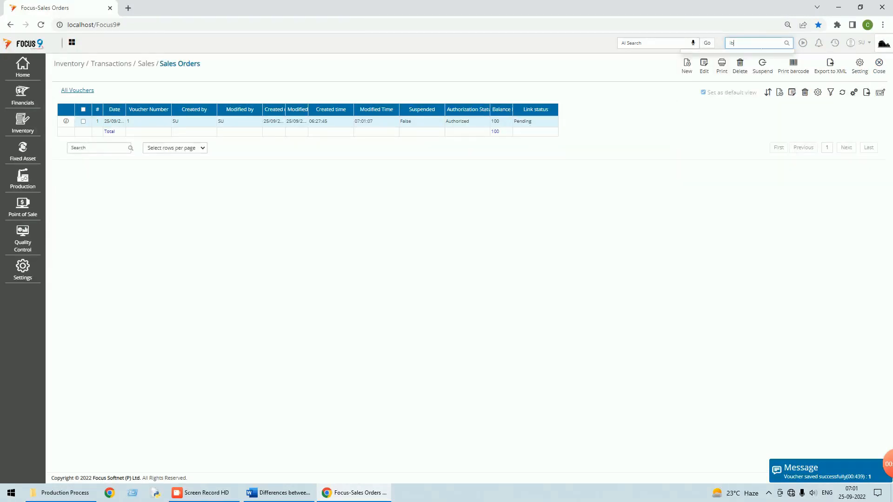
key(BackSpace)
text(pla)
key(BackSpace)
key(BackSpace)
key(BackSpace)
key(BackSpace)
text(p)
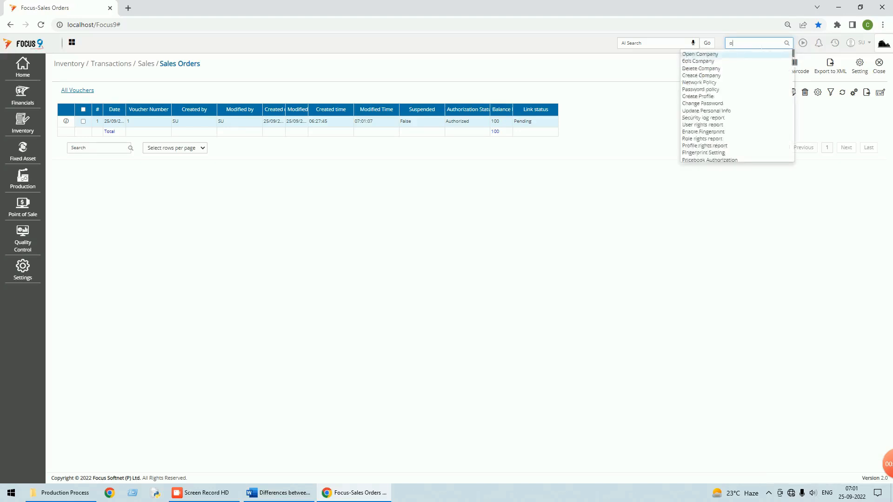
text(lann)
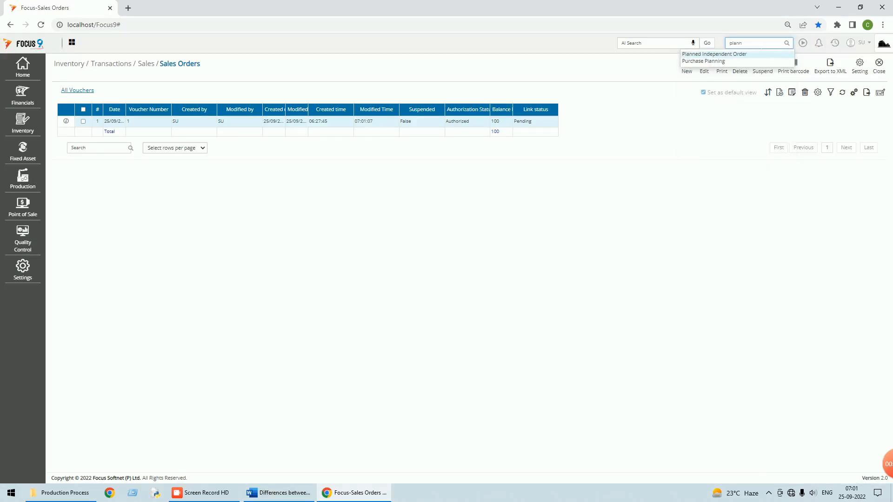
click(725, 57)
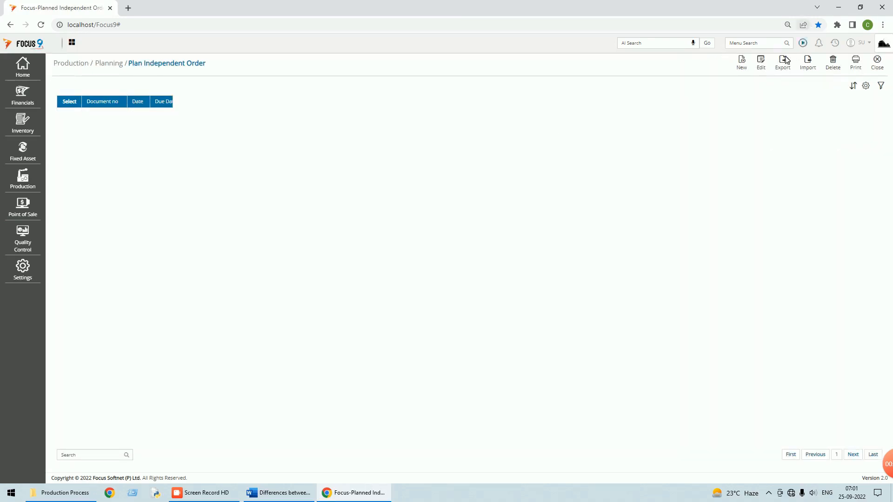
Create a new planned independent order for item FG with a quantity of 50.
click(742, 62)
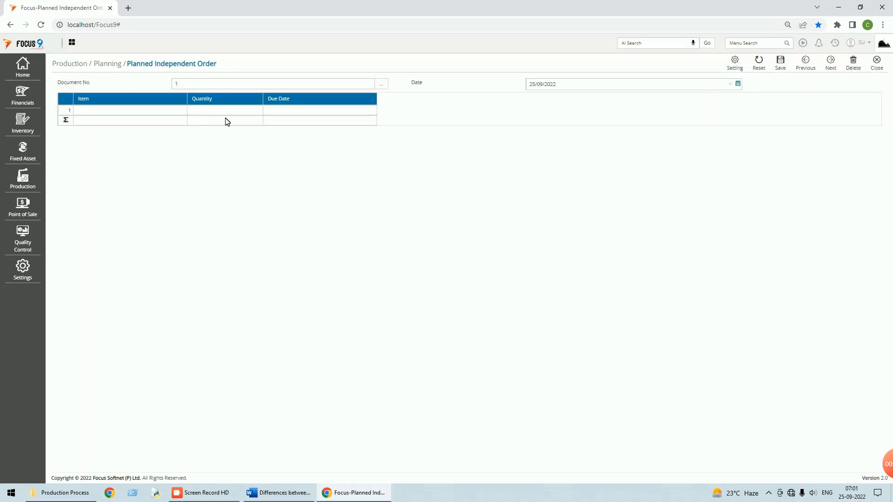
click(142, 114)
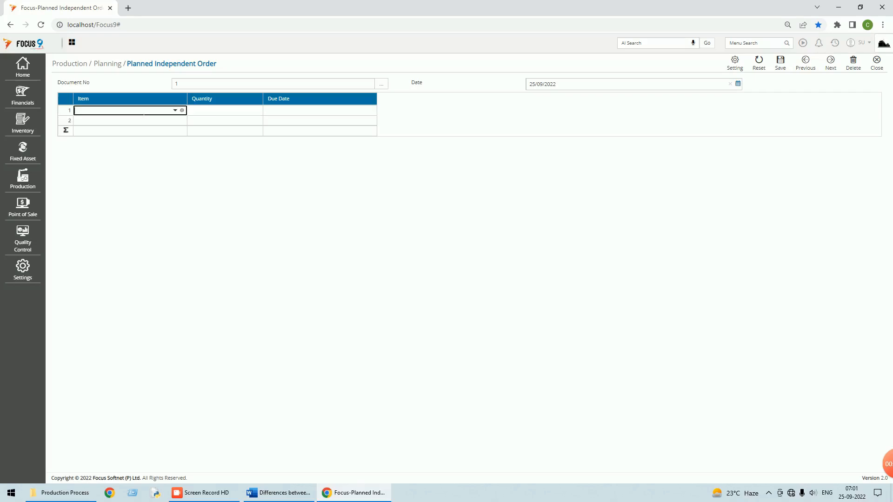
text(fg)
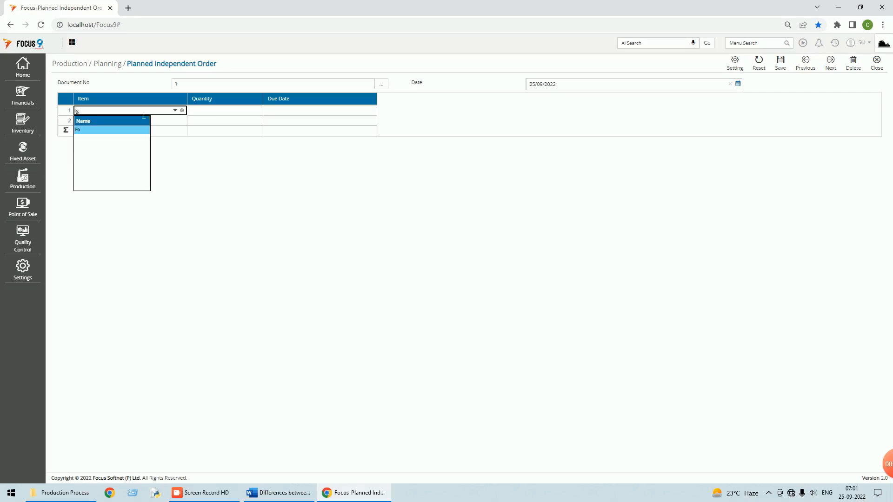
key(Return)
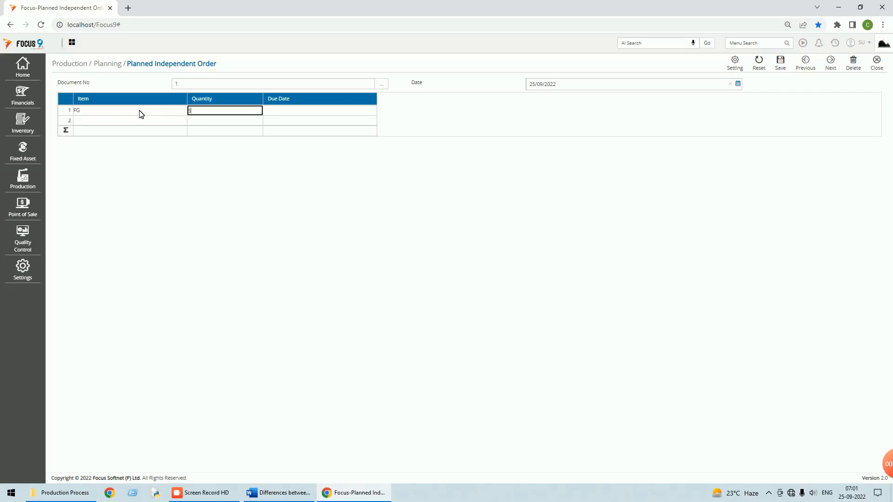
key(Return)
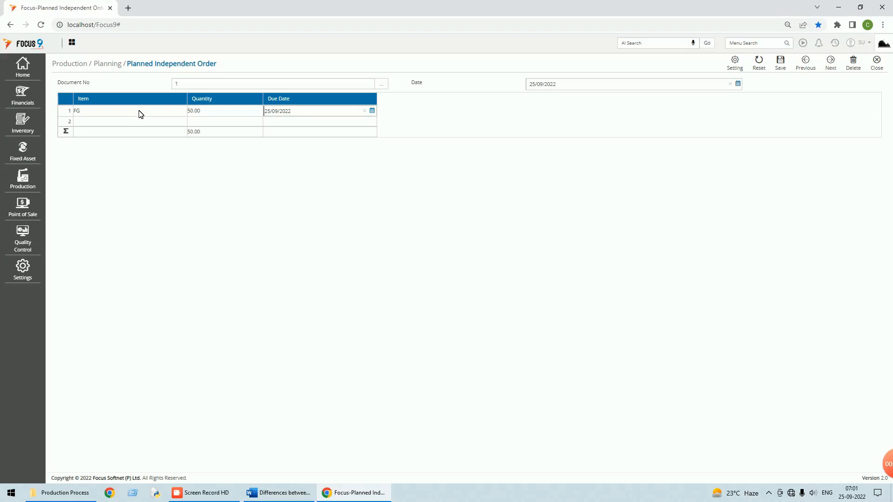
Set the FG line's due date to 05/10/2022, save the planned independent order and close it.
click(376, 110)
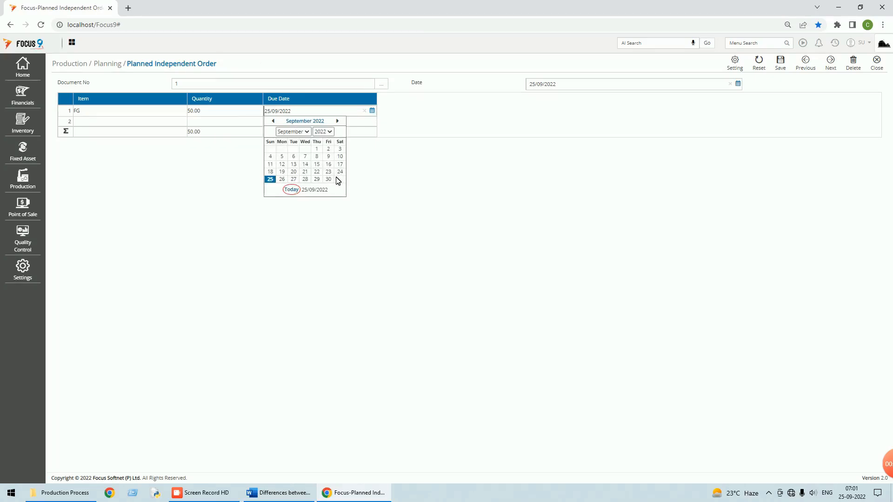
click(308, 132)
click(288, 208)
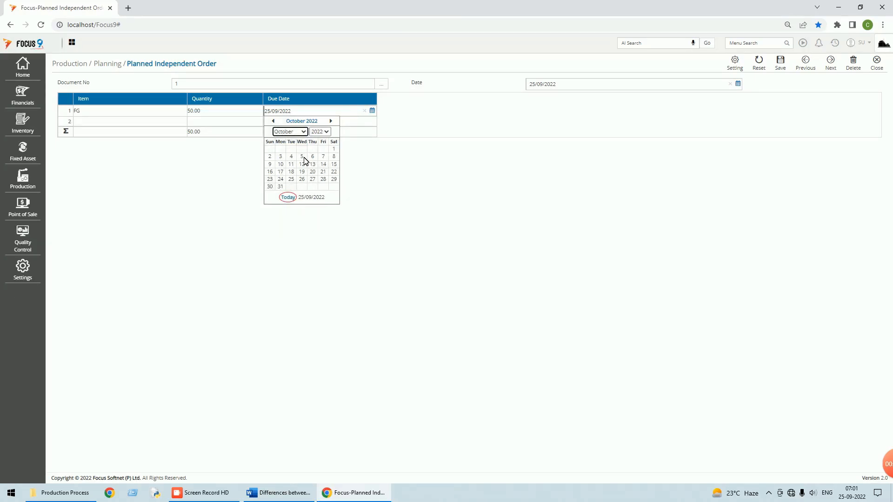
click(304, 157)
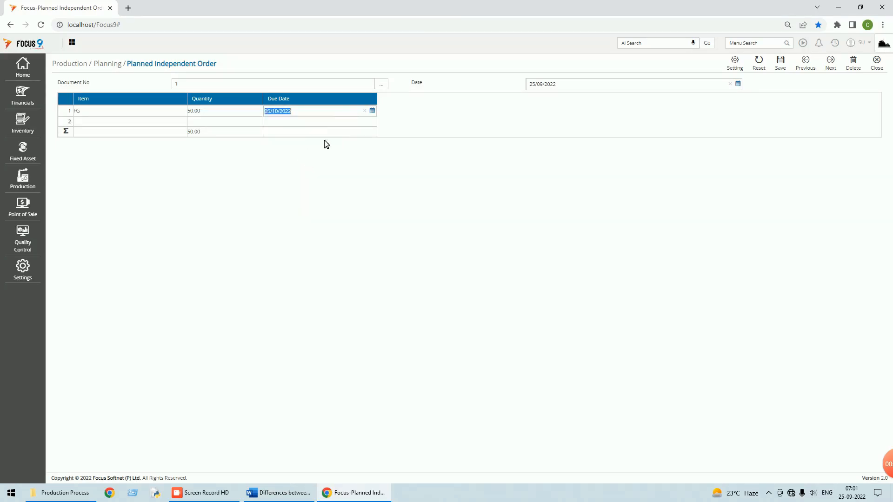
click(783, 68)
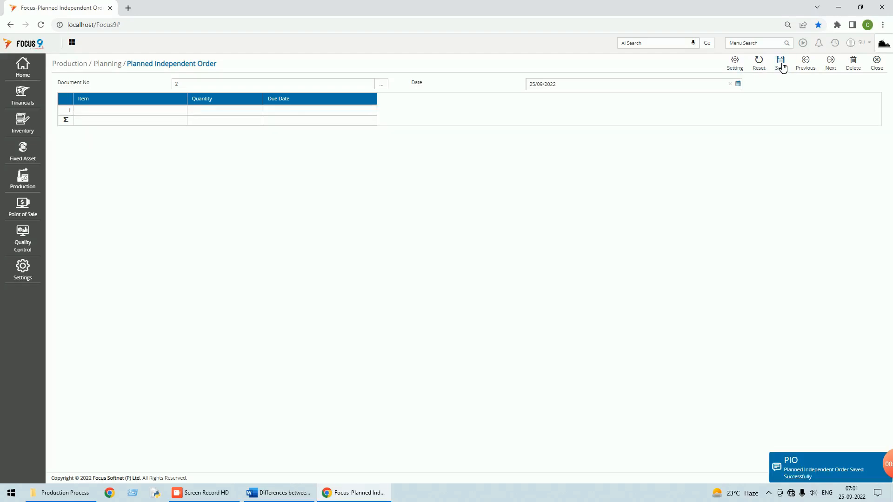
click(883, 71)
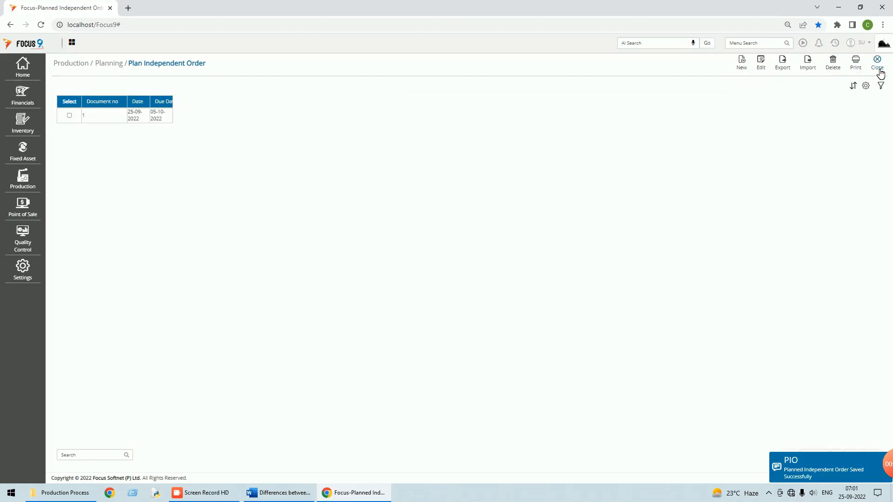
click(878, 71)
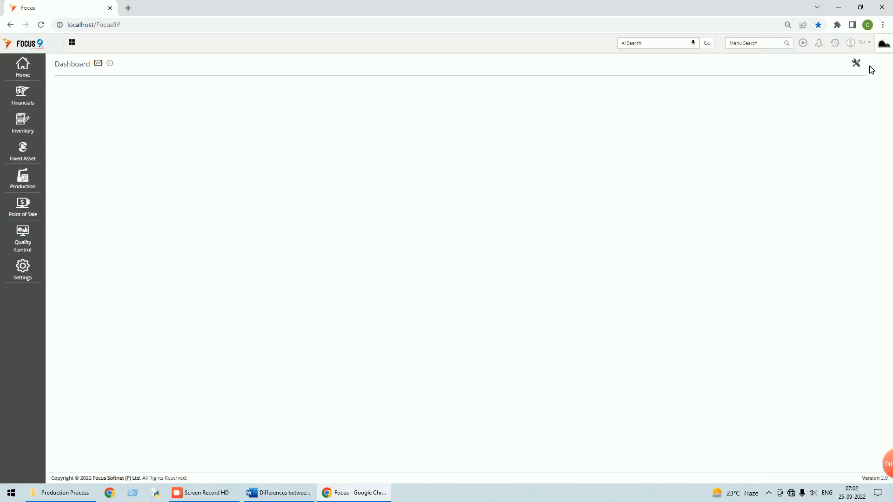
Find MRP Process through the menu search and open it.
click(758, 45)
text(mrp)
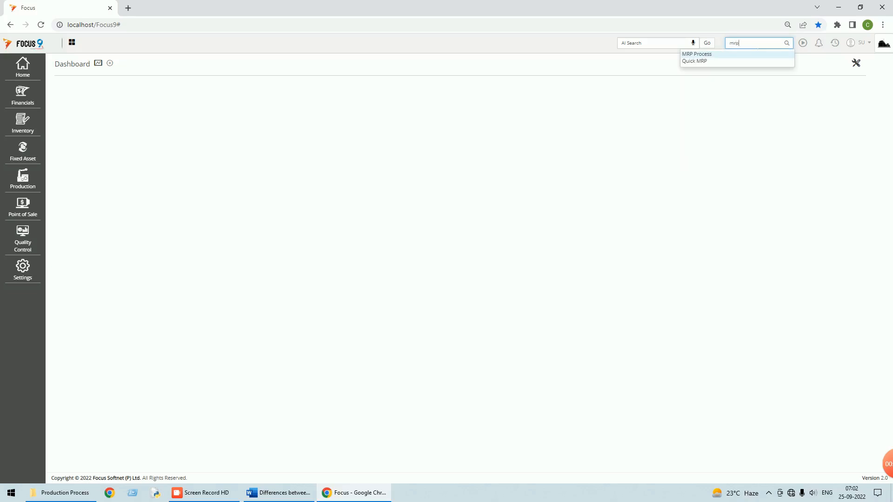
click(705, 54)
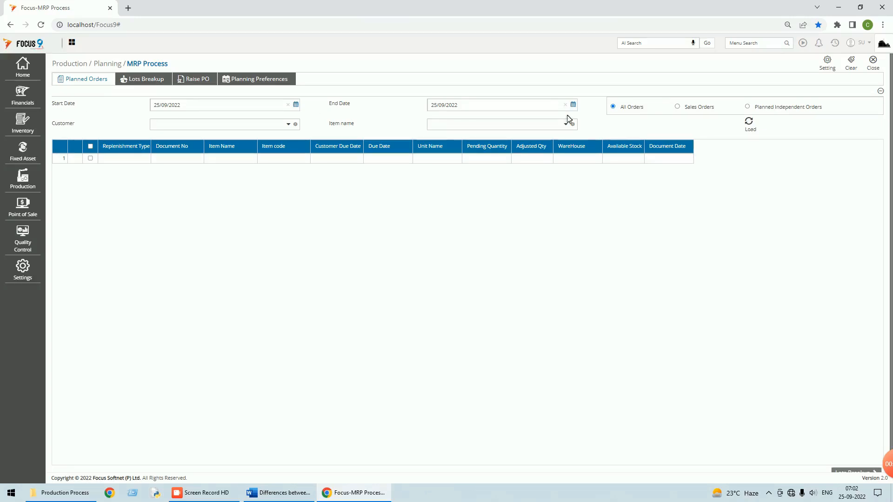
Set the end date of the planned orders period to 31/10/2022.
click(574, 105)
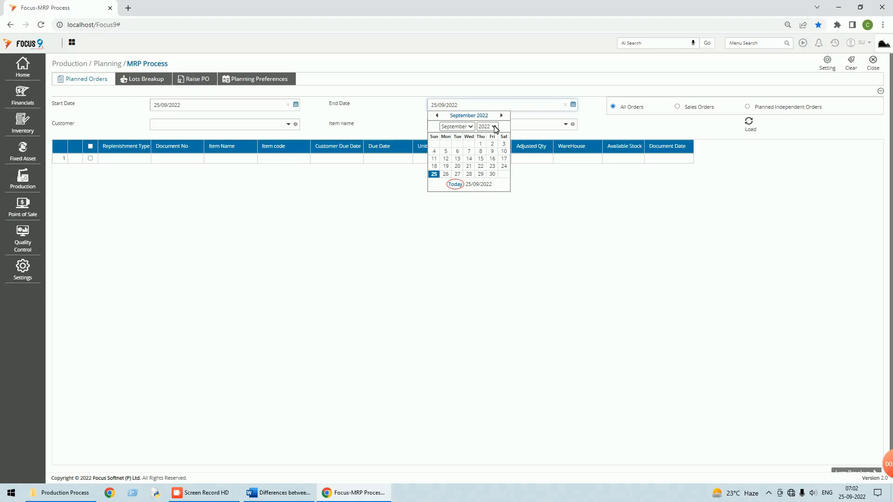
click(470, 128)
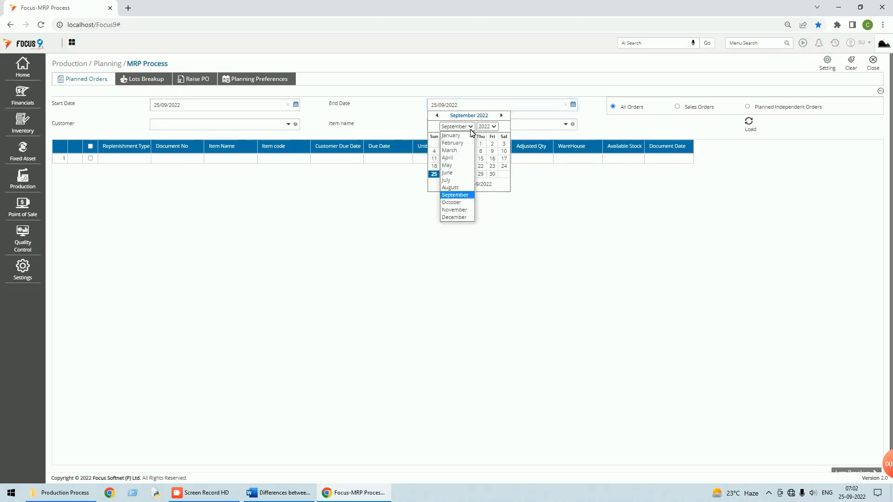
click(454, 204)
click(492, 127)
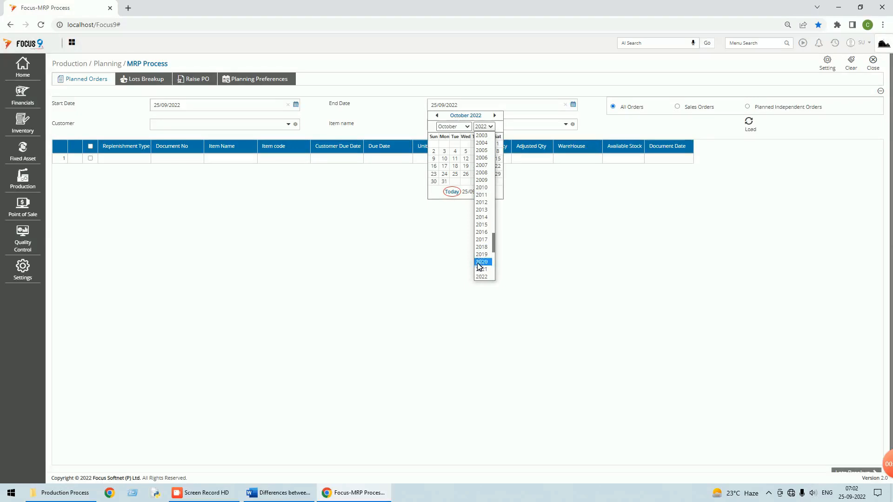
click(481, 278)
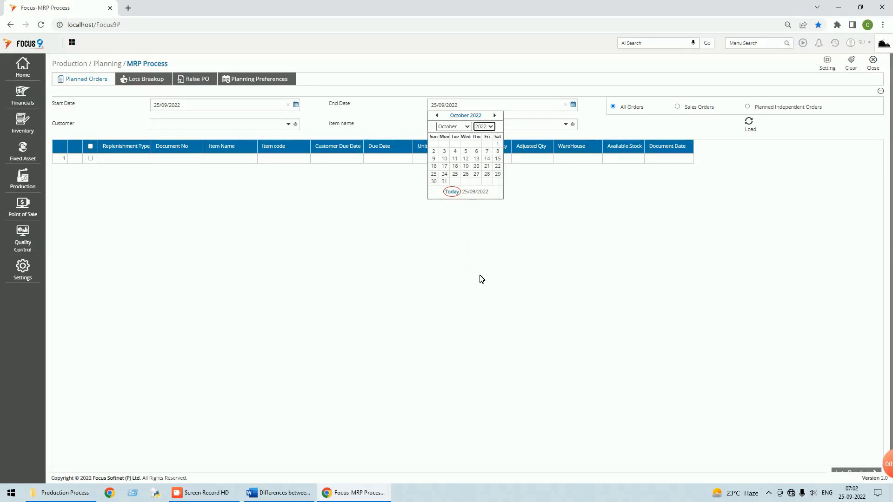
click(445, 183)
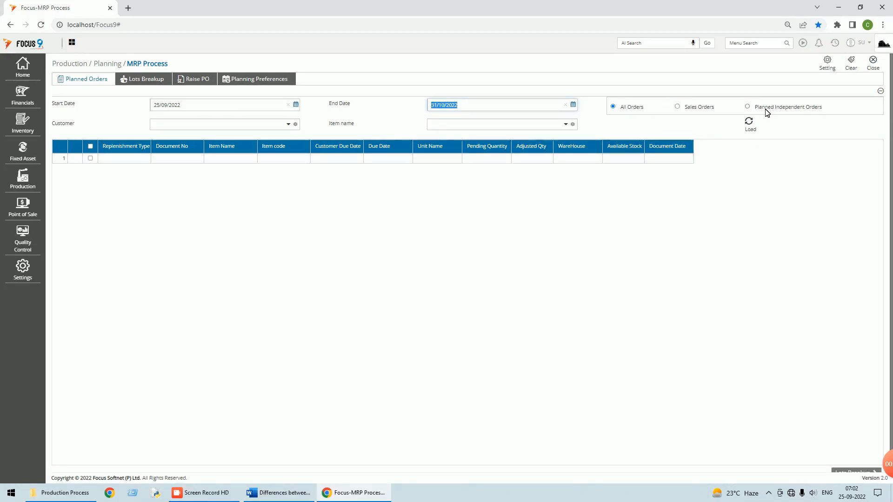
Load all orders for the chosen period, covering both sales orders and planned independent orders.
click(678, 107)
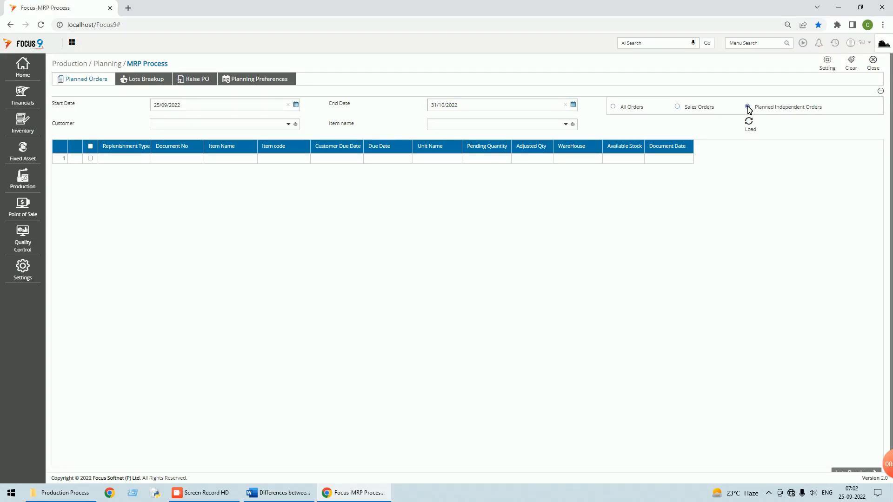
click(613, 107)
click(749, 123)
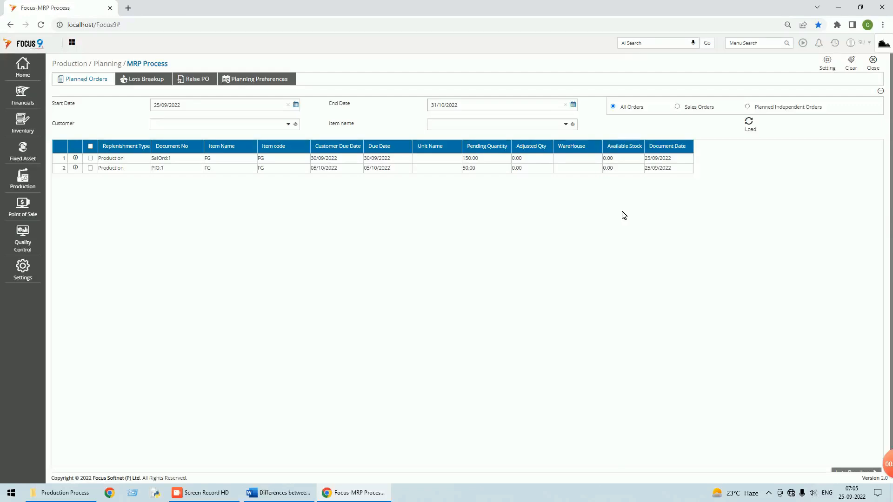
View the list with only planned independent orders, and with only sales orders.
click(747, 107)
click(749, 124)
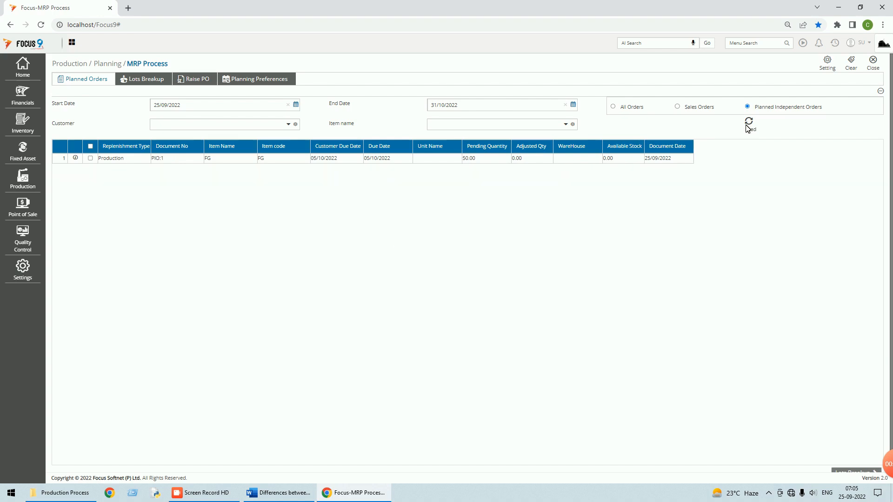
click(677, 107)
click(749, 121)
Reload all orders, select only sales order SalOrd:1 and bring it into the lots breakup.
click(613, 107)
click(749, 125)
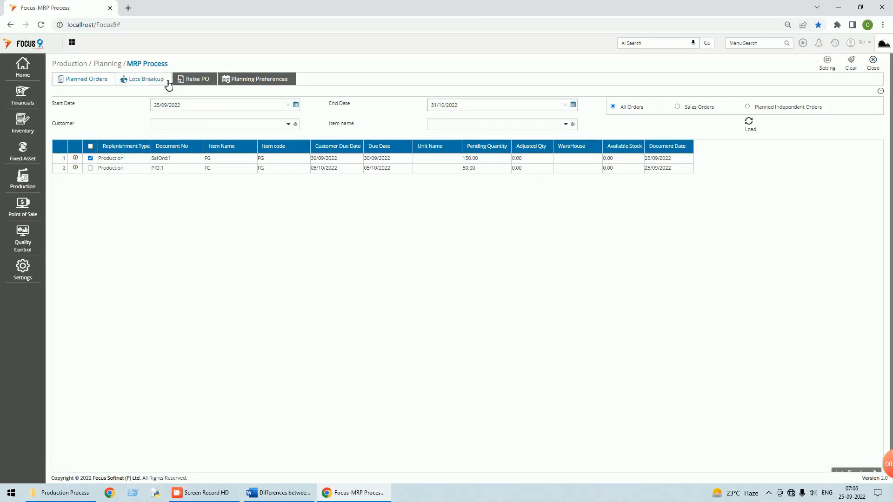
click(154, 83)
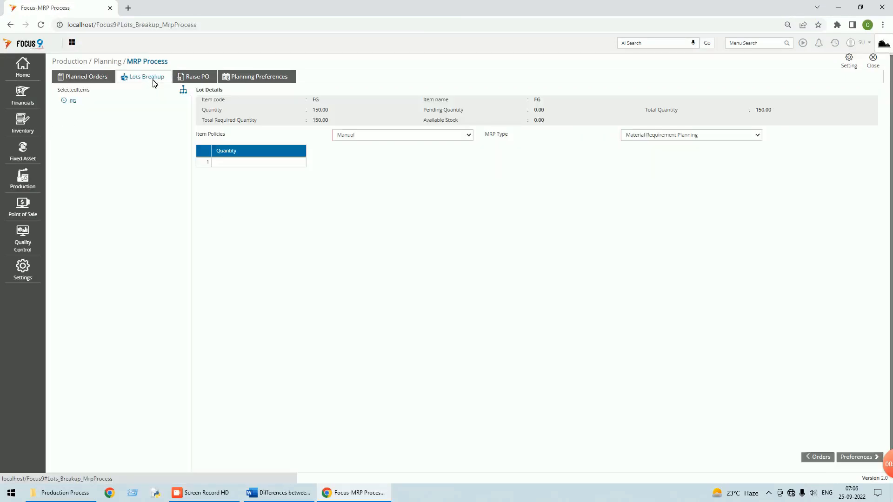
Set the item policy of FG to Order To Order and raise the production order for SalOrd:1.
click(465, 135)
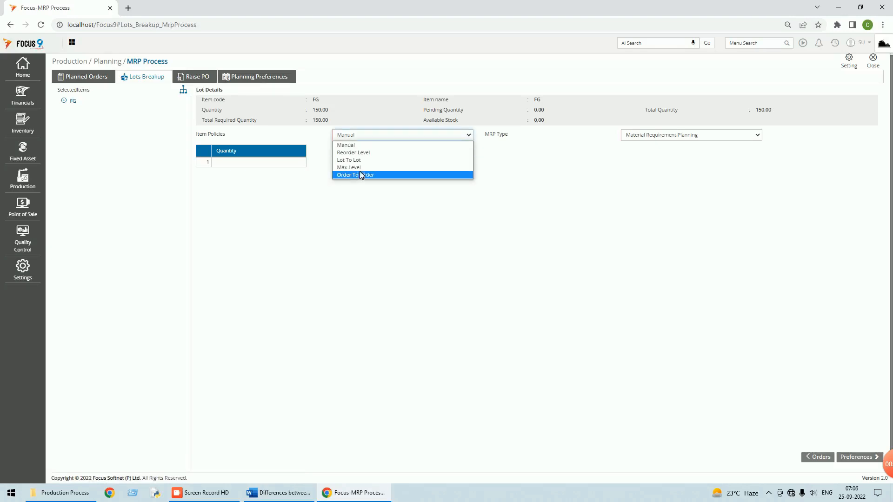
click(362, 176)
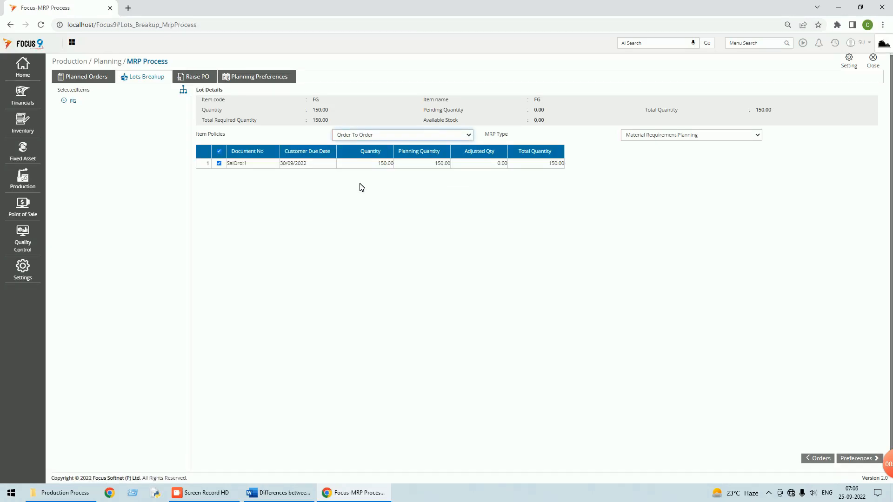
click(859, 461)
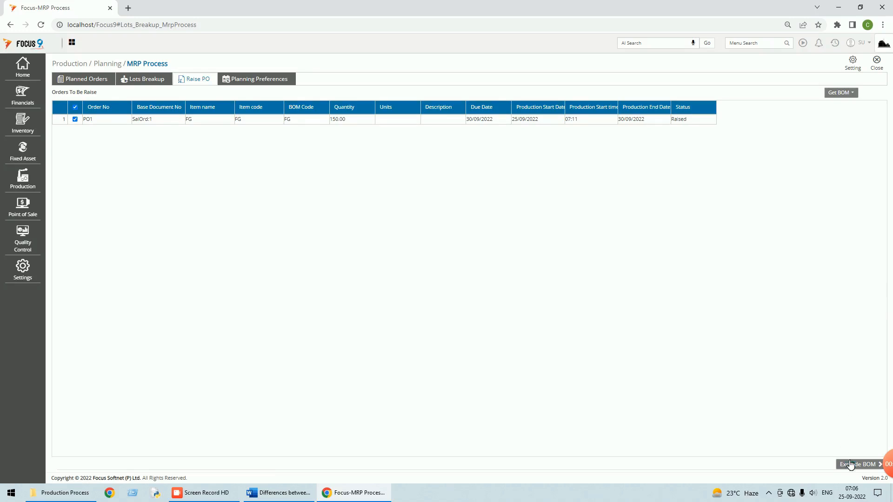
Explode the raised order's BOM and get the stock for all its products in the Main Stores warehouse.
click(854, 465)
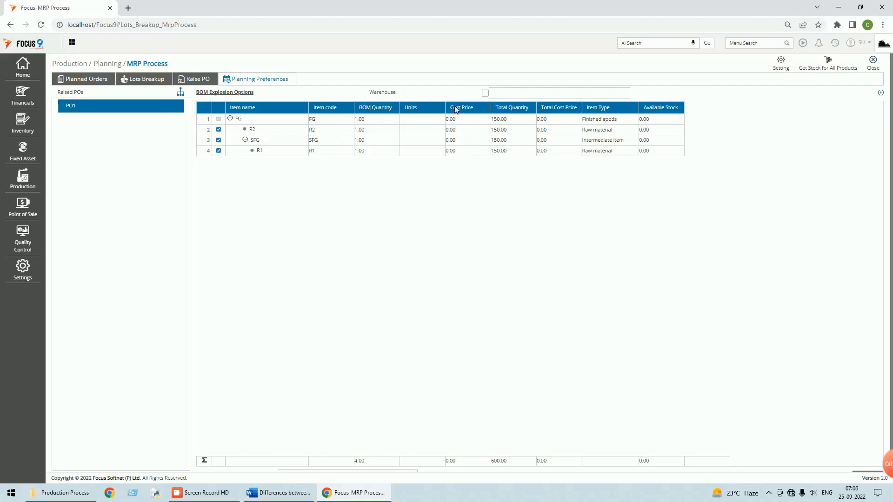
click(484, 93)
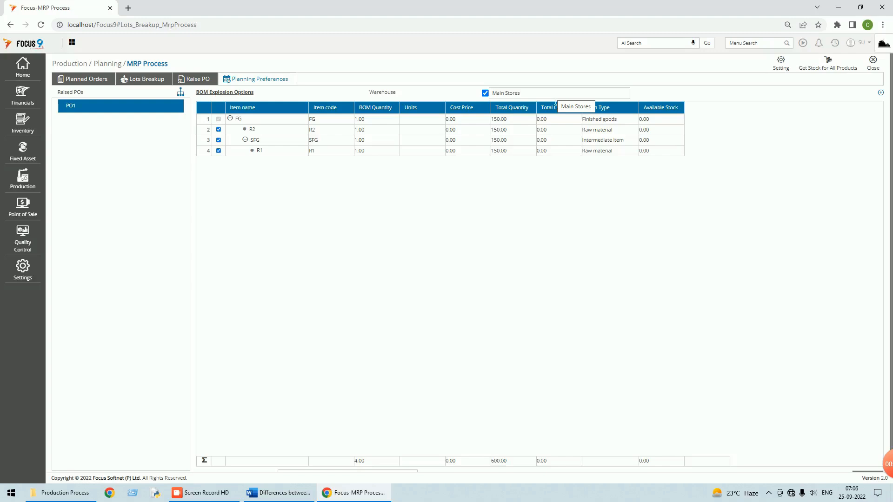
click(833, 68)
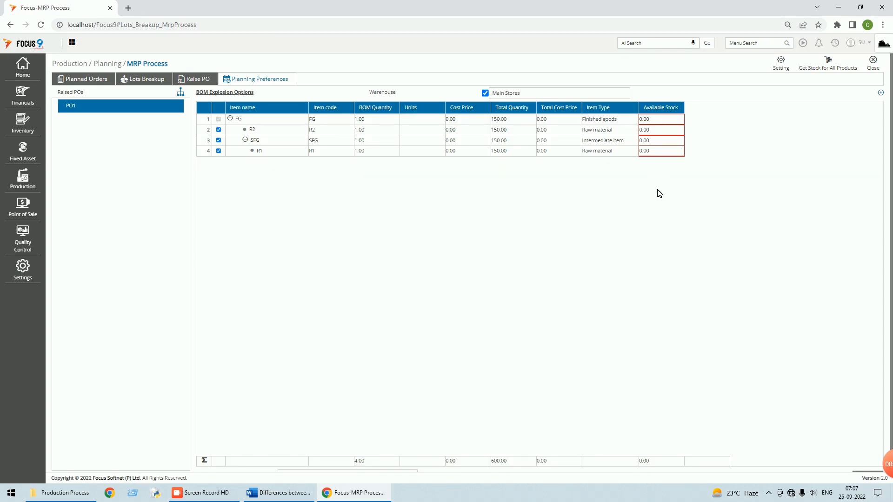
Set the order type to Raise Purchase Request and run MRP planning for PO1 with Raise Order Wise Quantity.
scroll(627, 284, down, 1)
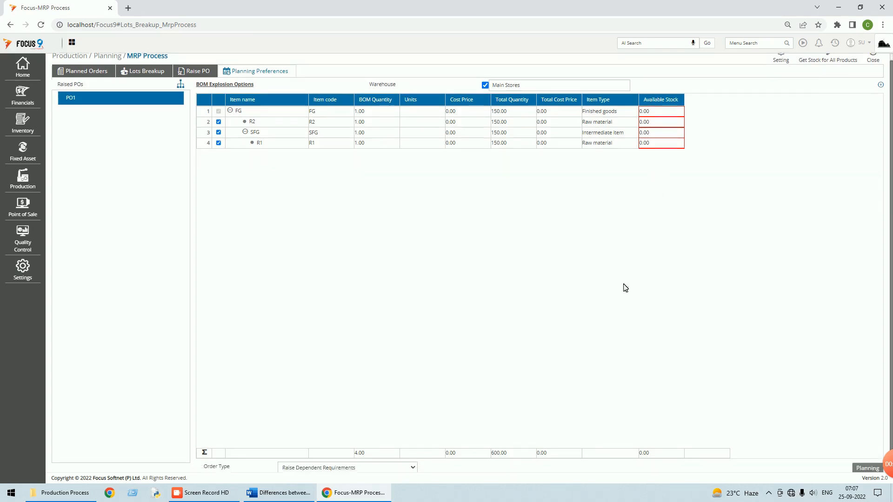
click(412, 468)
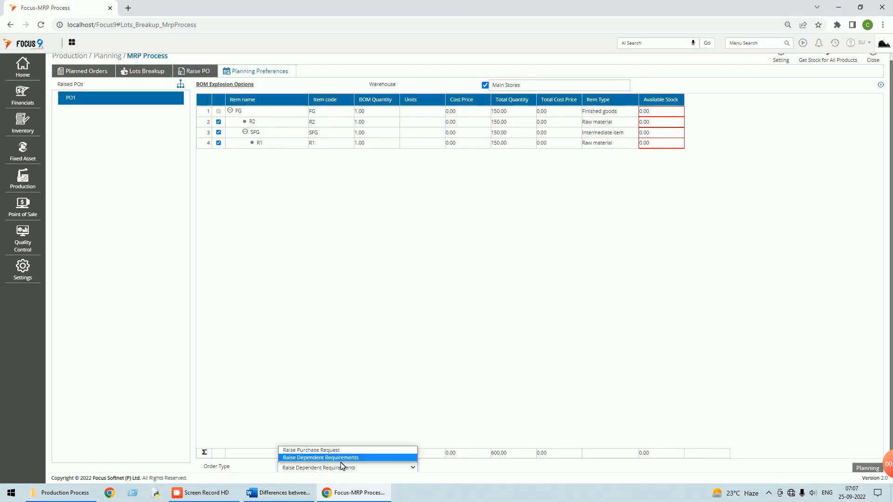
click(333, 451)
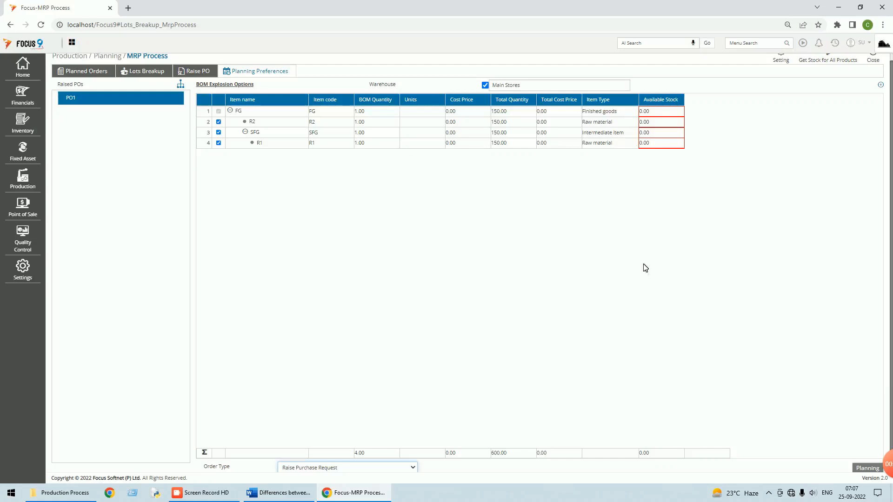
click(866, 468)
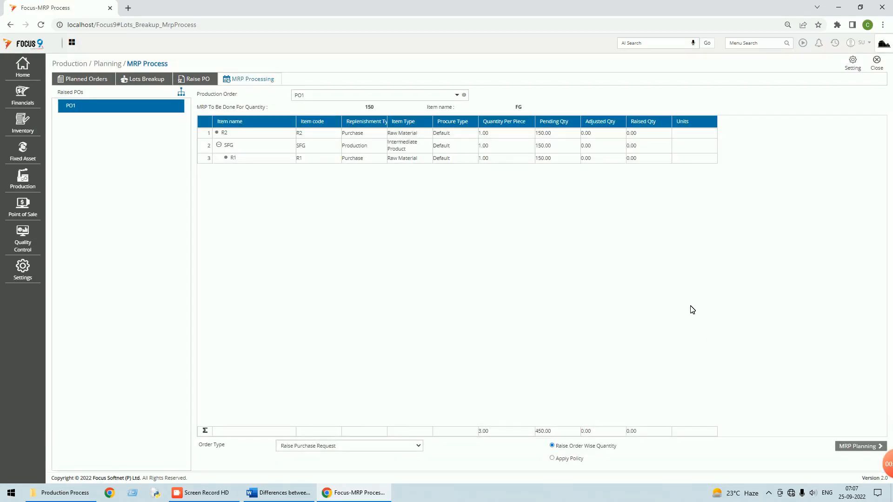
click(857, 447)
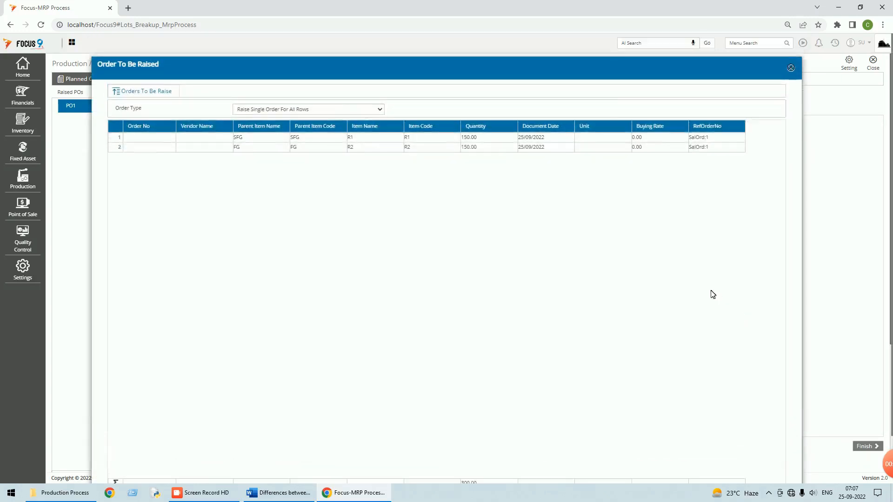
Raise the indent for R1 and R2 as a single order for all rows, then finish and close the MRP process.
scroll(674, 285, down, 1)
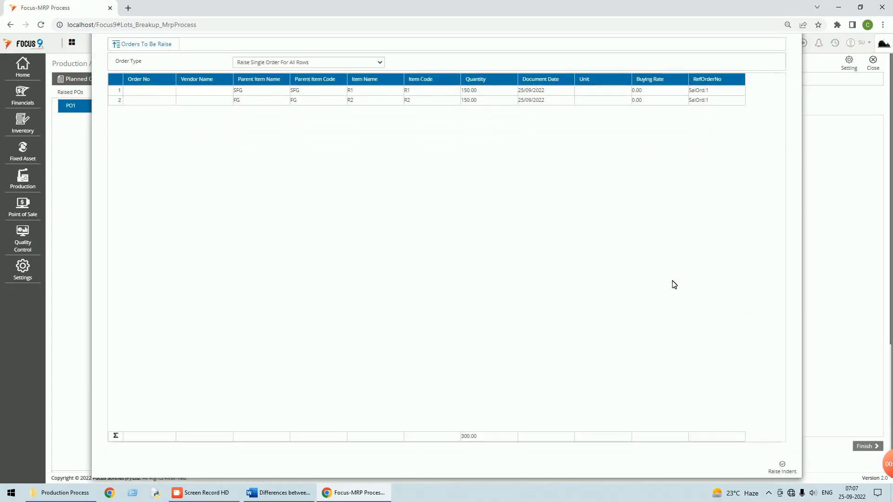
scroll(674, 284, up, 1)
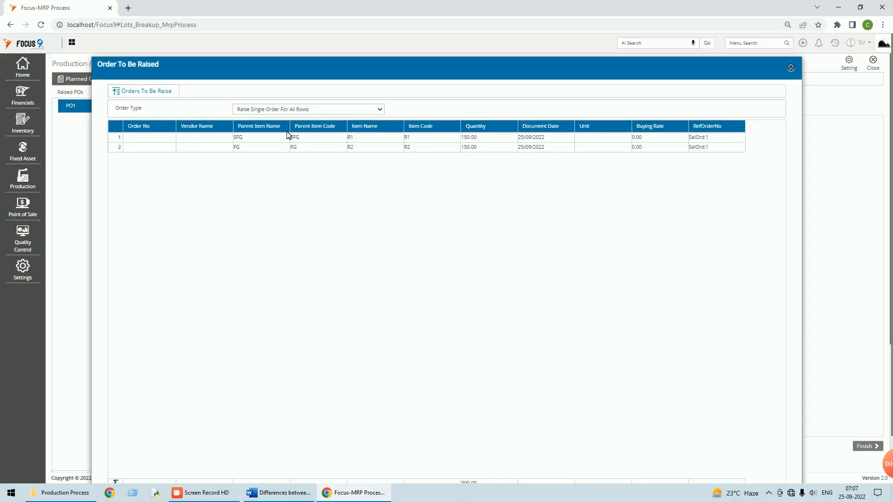
scroll(529, 259, down, 2)
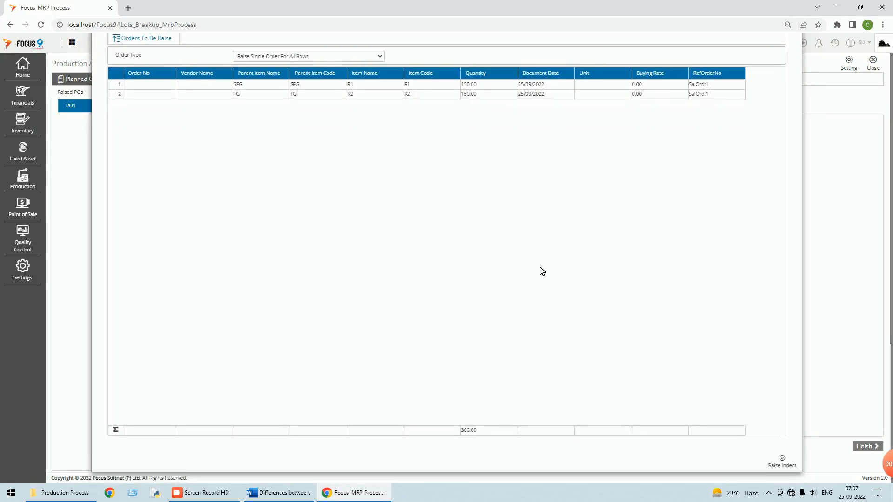
click(783, 466)
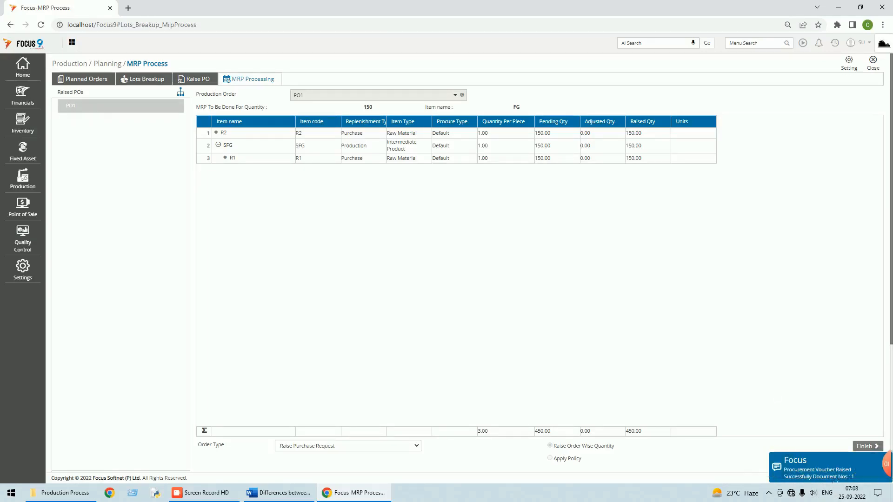
click(859, 447)
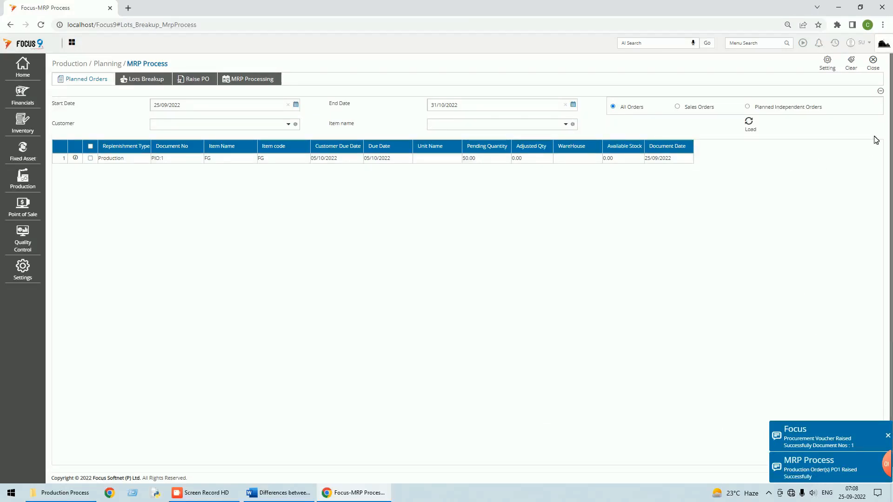
click(873, 68)
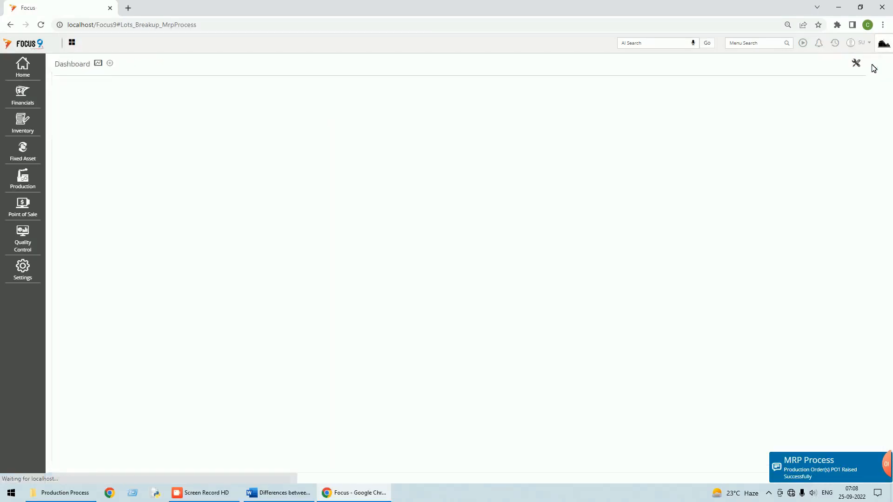
Open Material Requisition voucher 1, review its item quantities, and close it along with the voucher list.
click(760, 44)
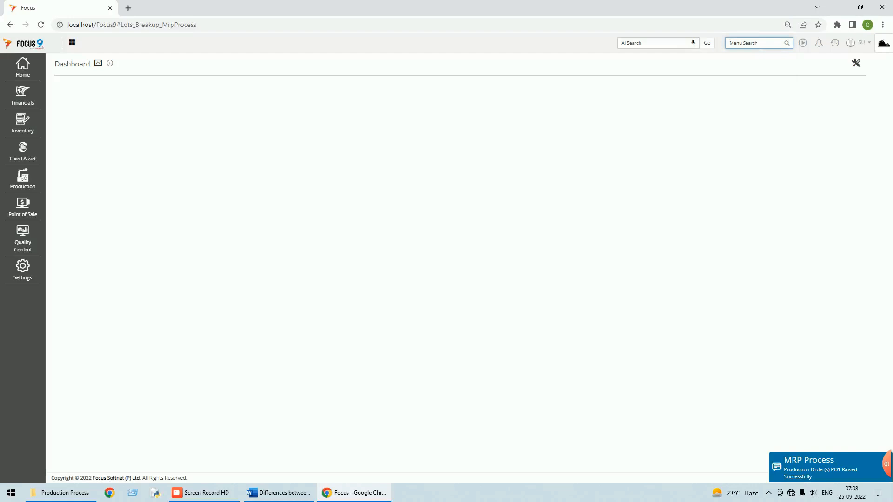
text(ma)
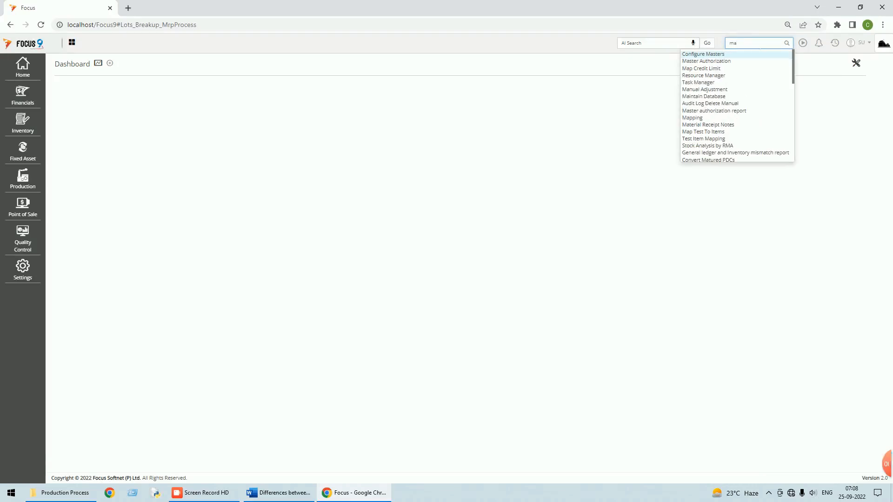
text(teri)
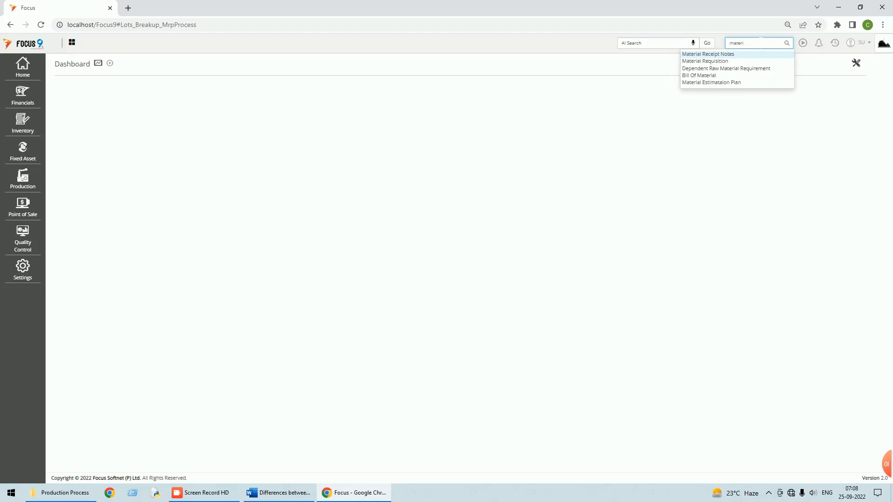
click(716, 63)
double_click(262, 122)
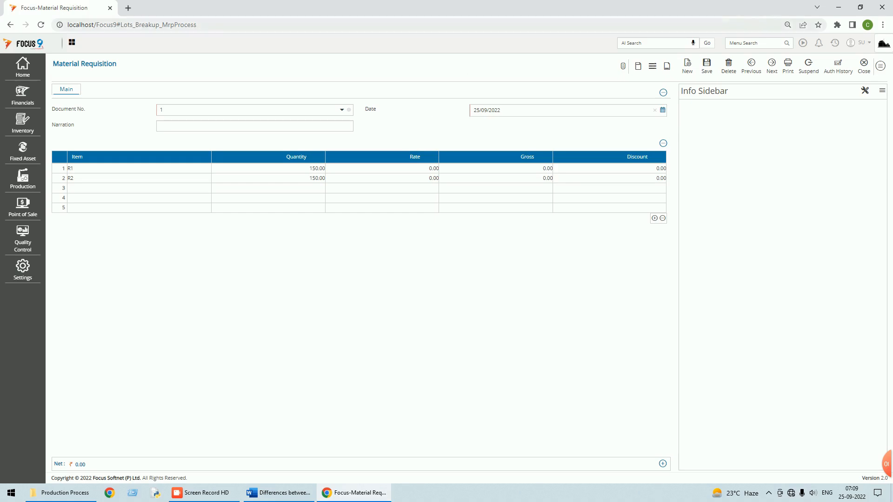
click(867, 73)
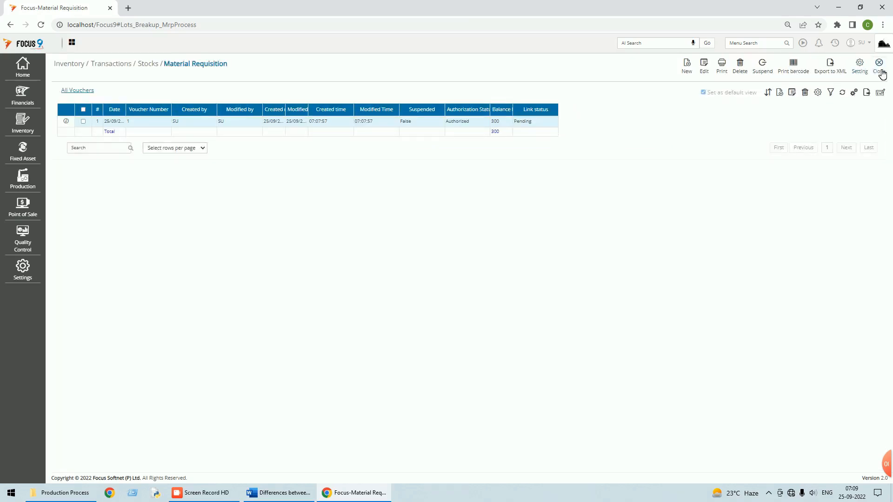
click(879, 70)
Open Design Workflow and load the Purchase workflow.
text(d)
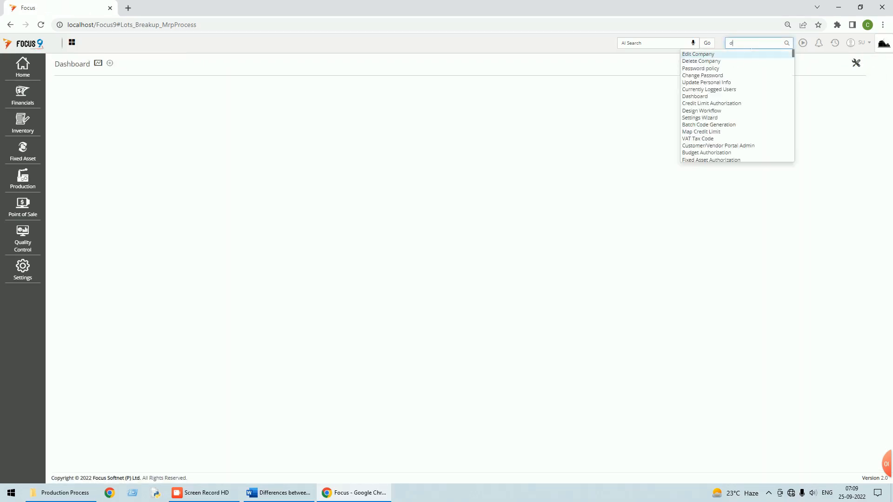
text(wsig)
key(BackSpace)
key(BackSpace)
text(esign)
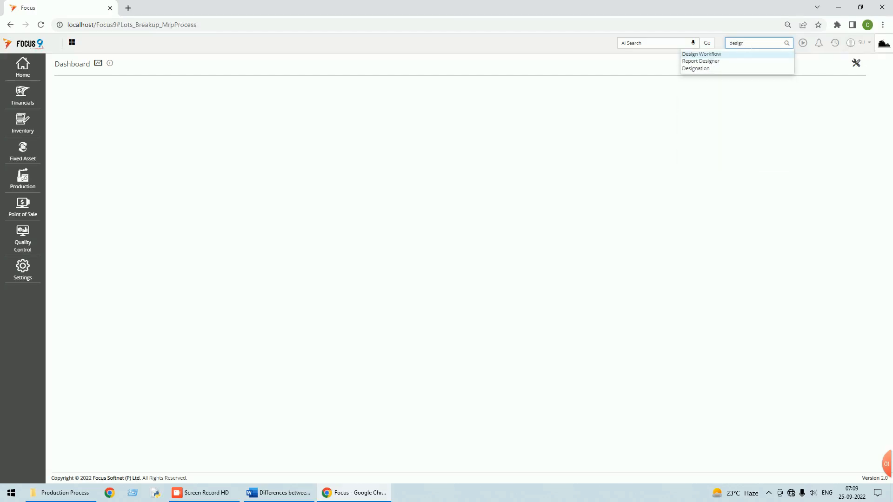
click(707, 54)
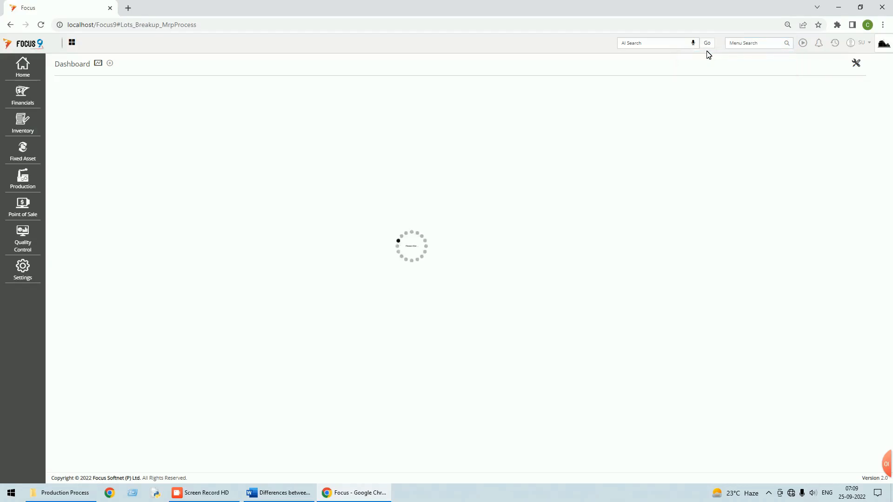
click(347, 83)
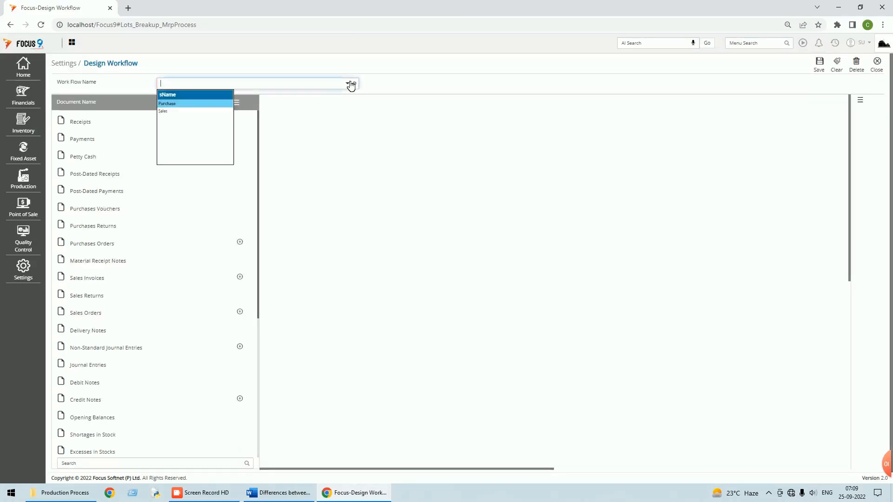
click(180, 104)
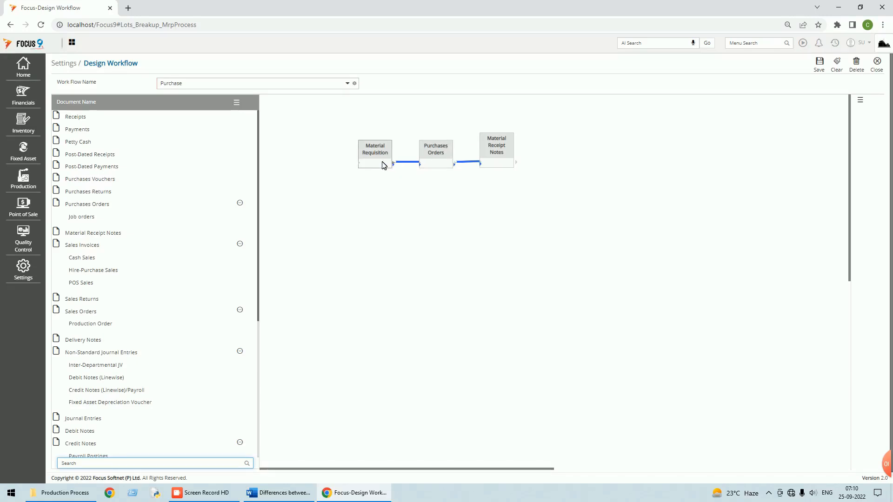
Review the definition, properties and settings of the link between Material Requisition and Purchases Orders.
click(412, 162)
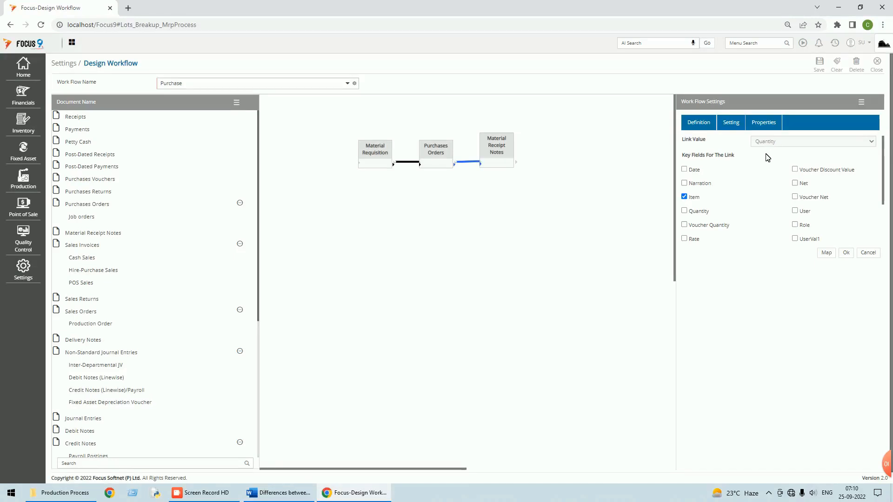
click(764, 123)
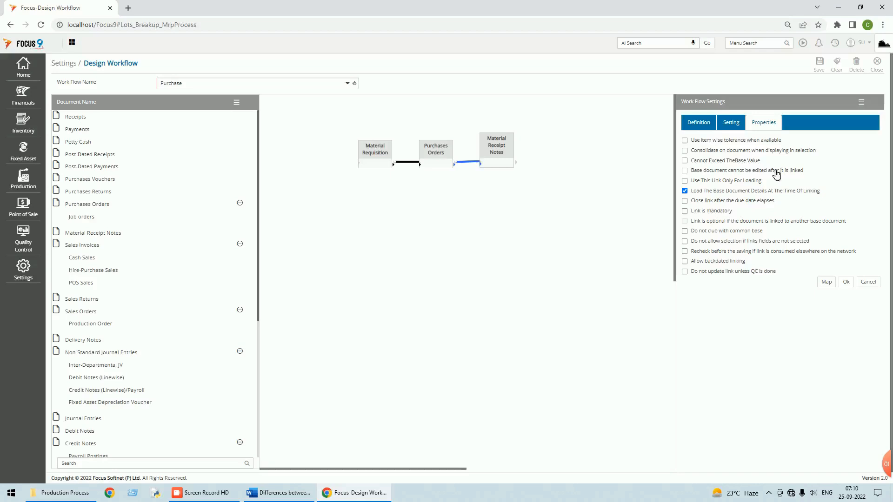
click(731, 124)
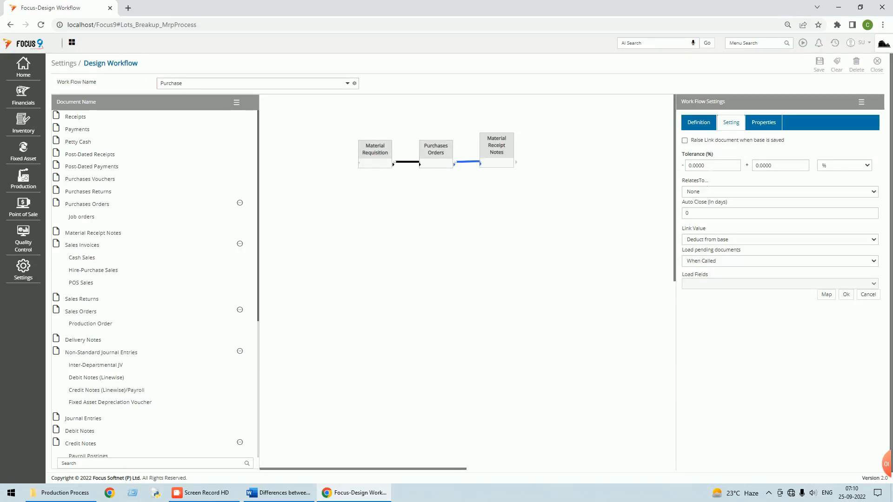
click(861, 294)
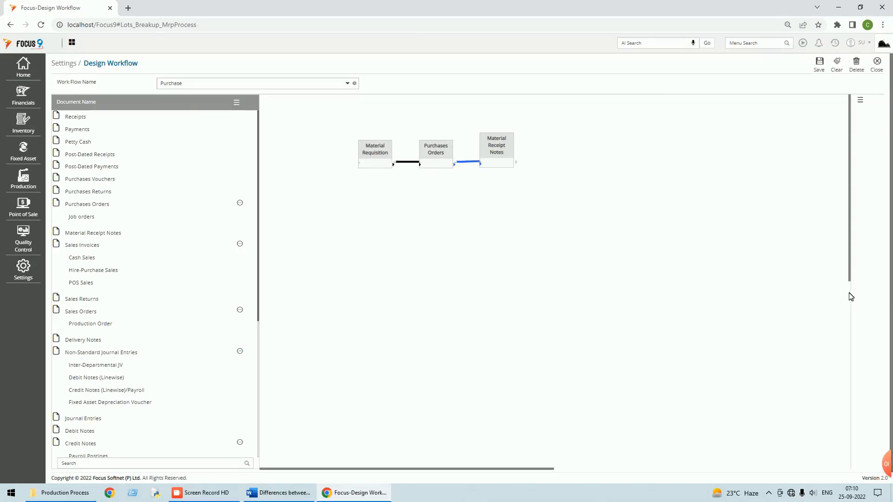
Relate the link between Purchases Orders and Material Receipt Notes to Purchase Orders, then save and close the workflow.
click(474, 164)
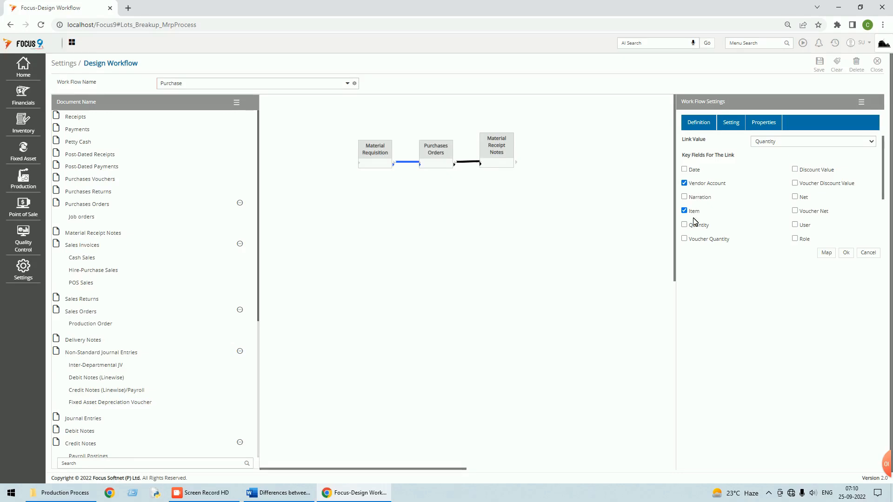
click(732, 123)
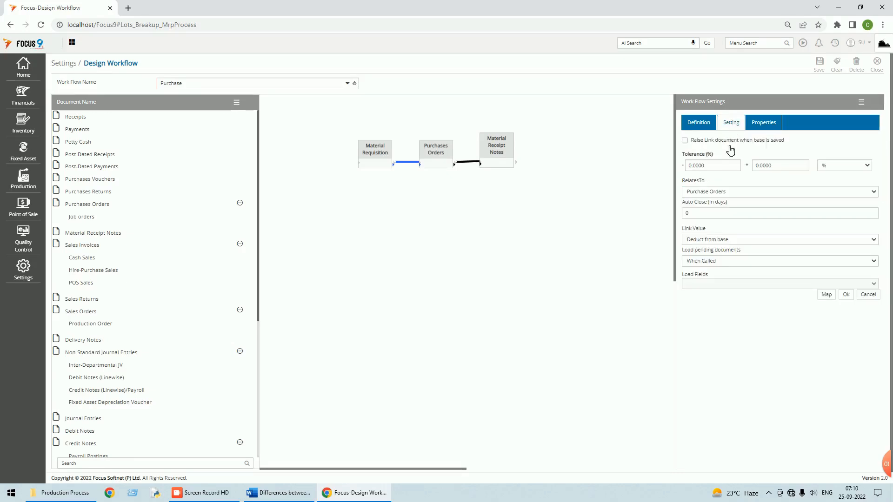
click(703, 193)
click(709, 220)
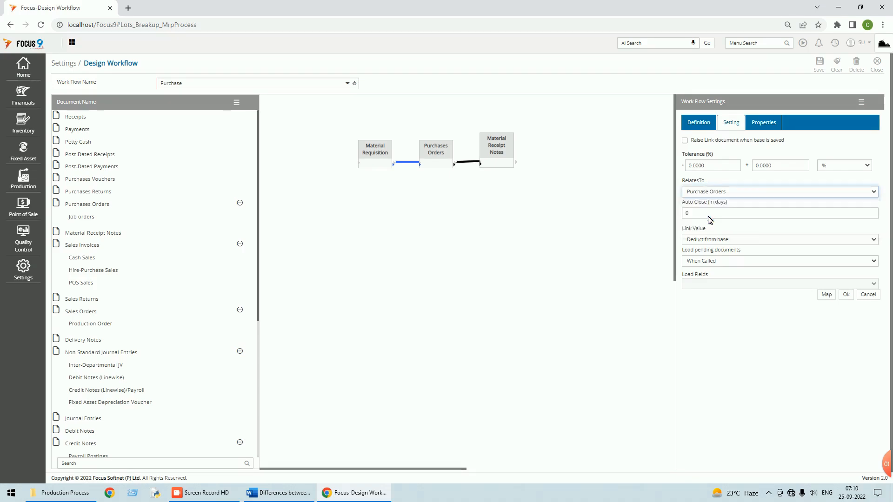
click(846, 295)
click(821, 69)
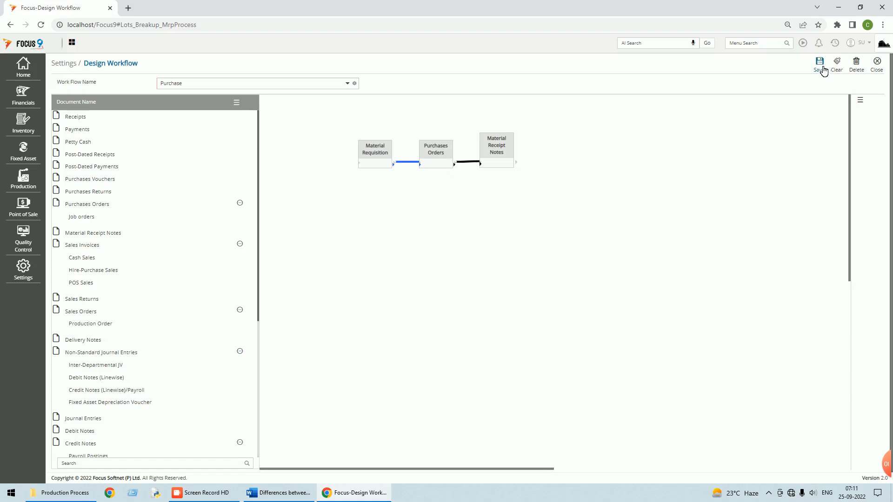
click(880, 70)
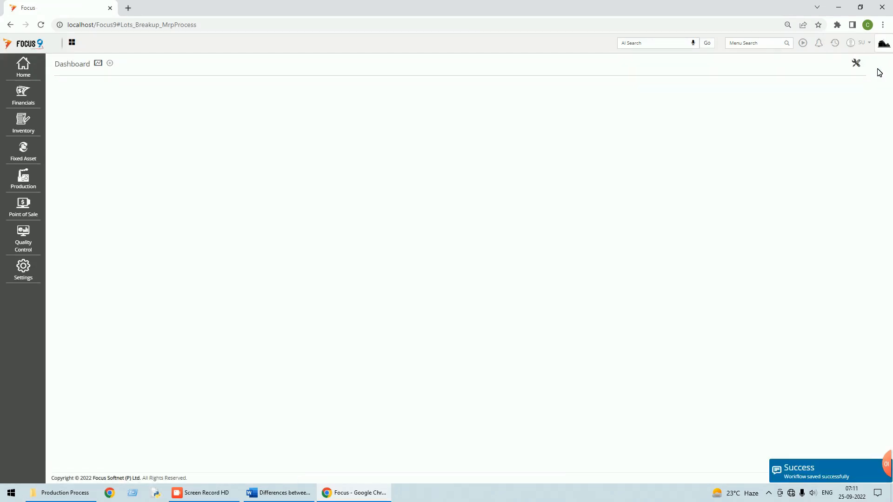
Open Purchases Orders and convert pending Material Requisition 1 into a purchase order.
click(754, 43)
text(purc)
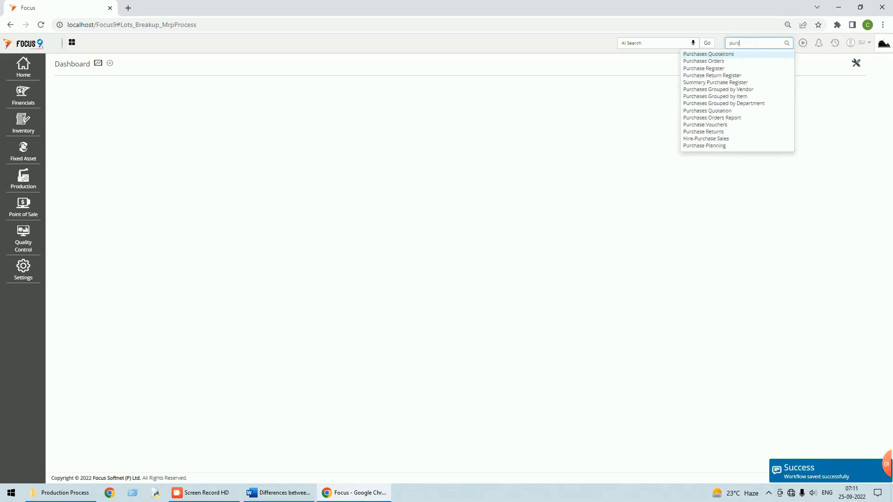
text(s)
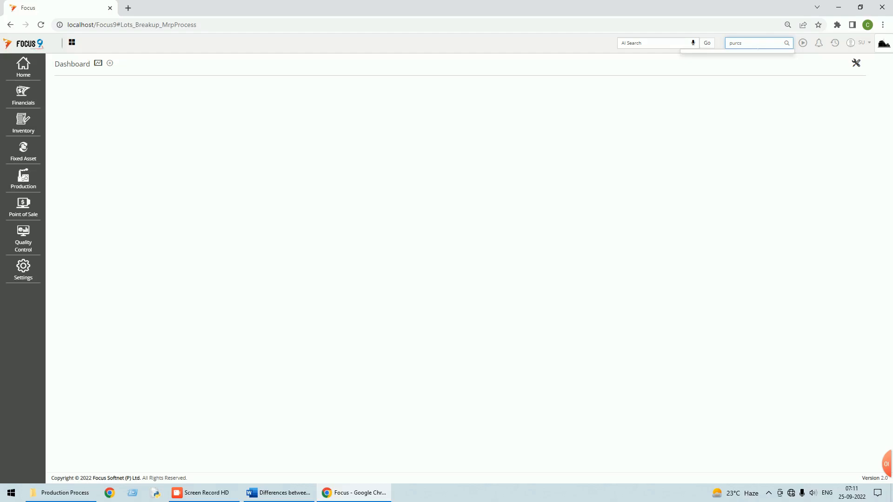
key(BackSpace)
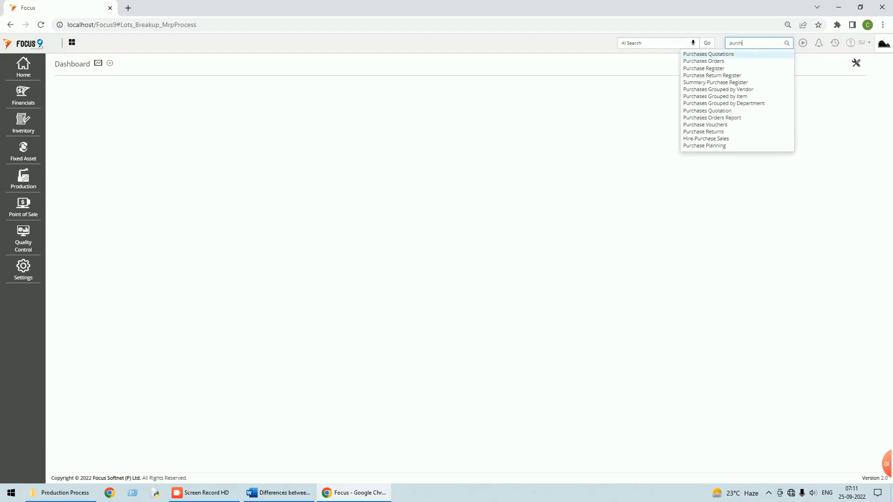
text(h)
click(709, 62)
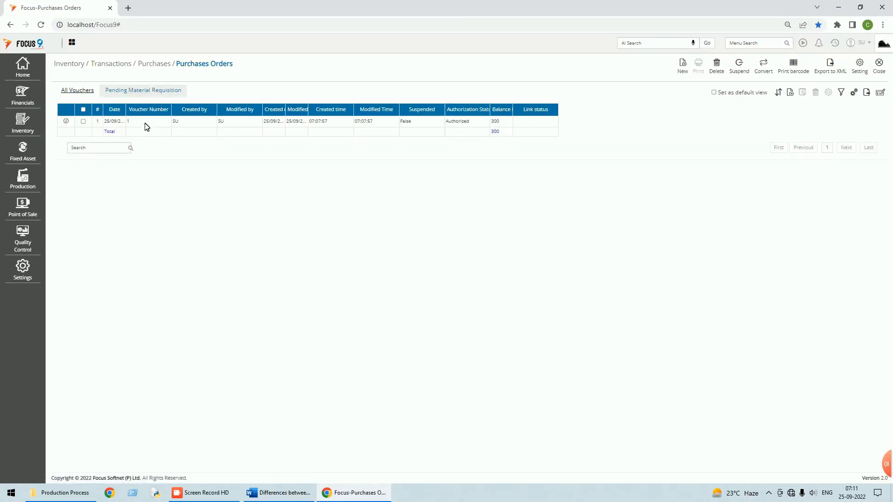
click(84, 122)
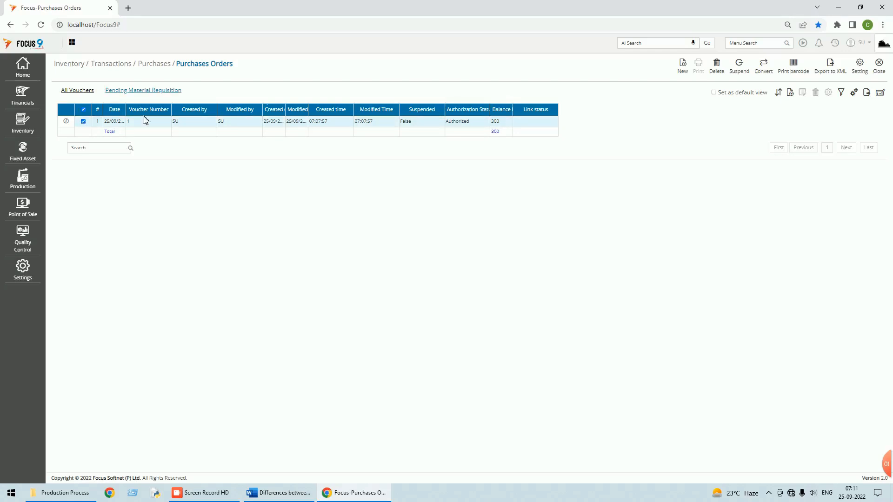
click(764, 66)
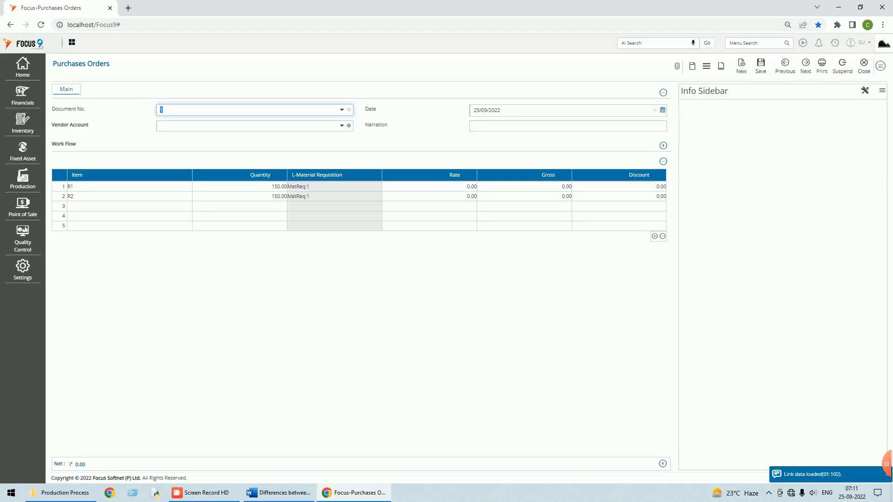
Set the vendor account to Vendor A, enter rates of 50 for R1 and 40 for R2, then save and close the purchase order.
click(342, 126)
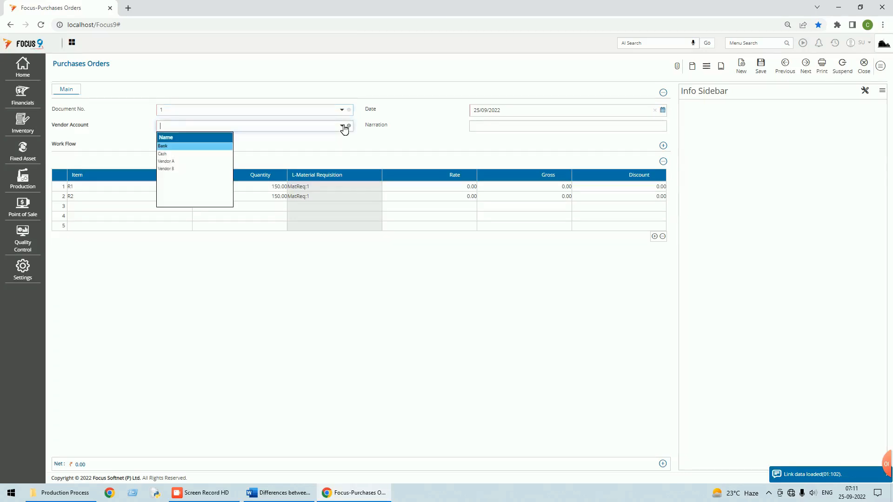
click(167, 162)
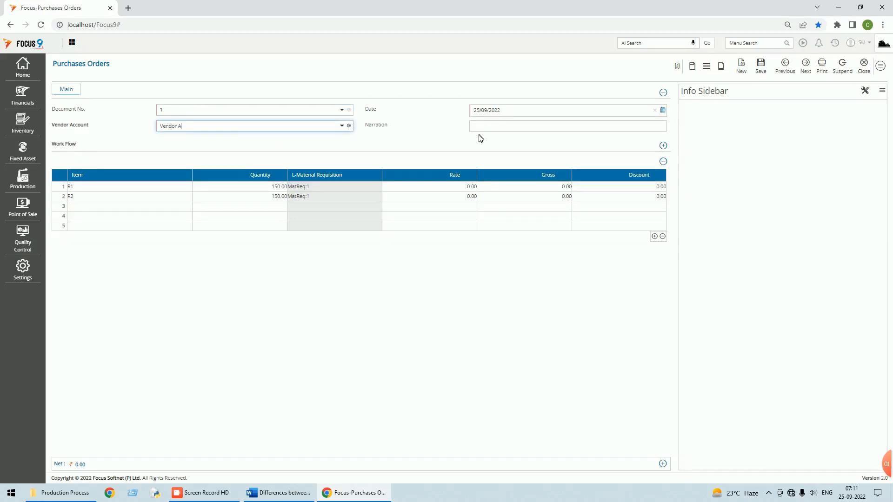
click(462, 187)
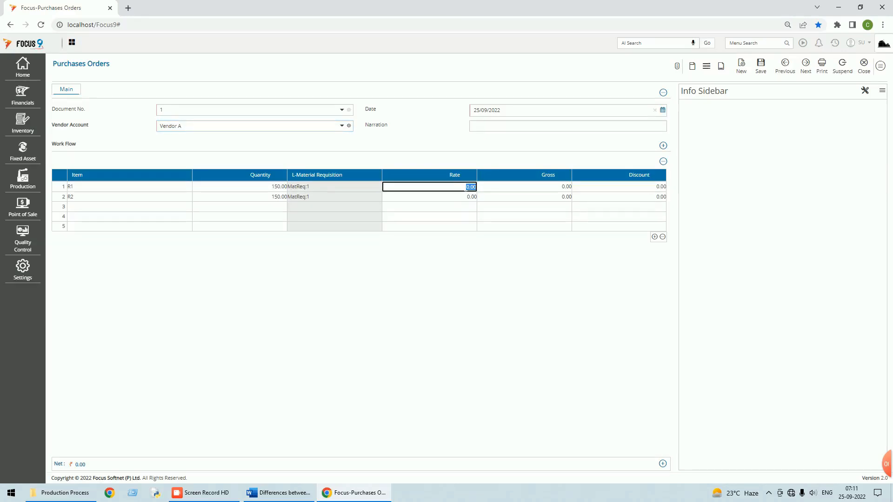
text(50)
click(456, 198)
text(4)
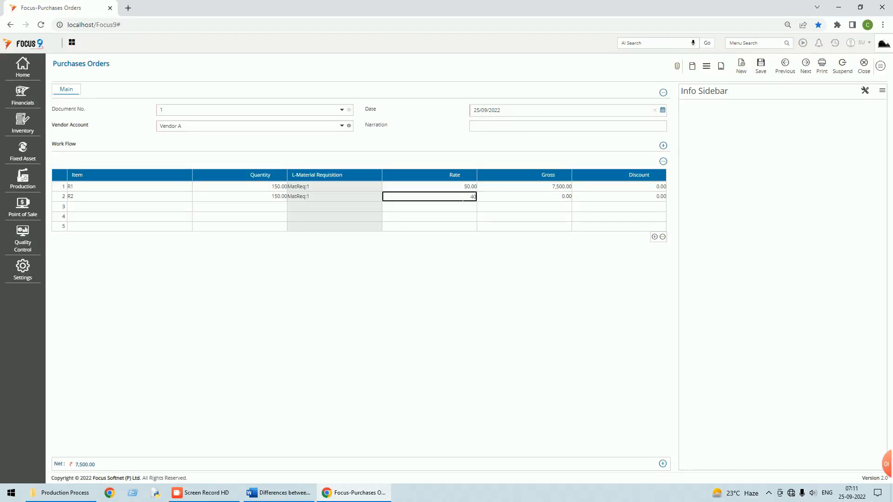
key(Tab)
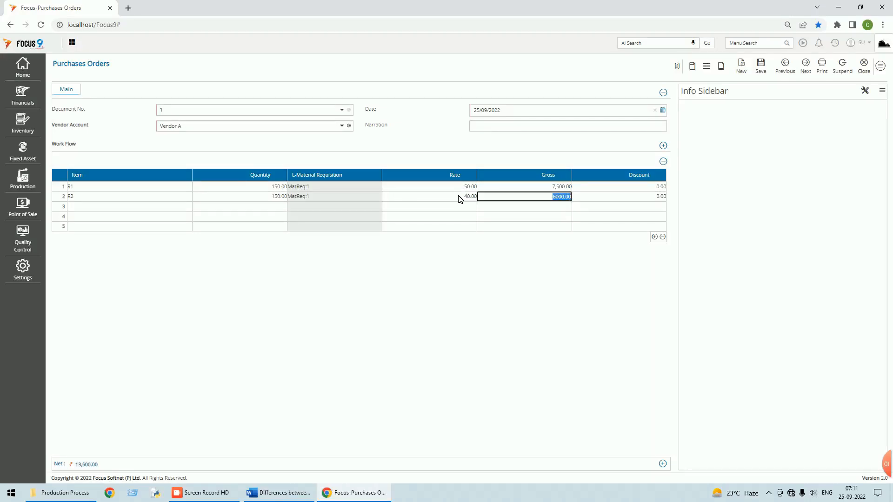
click(762, 68)
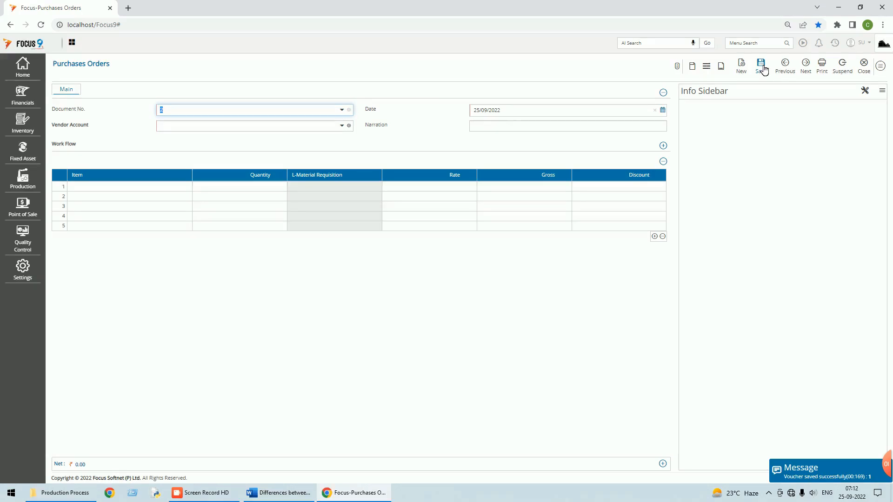
click(869, 75)
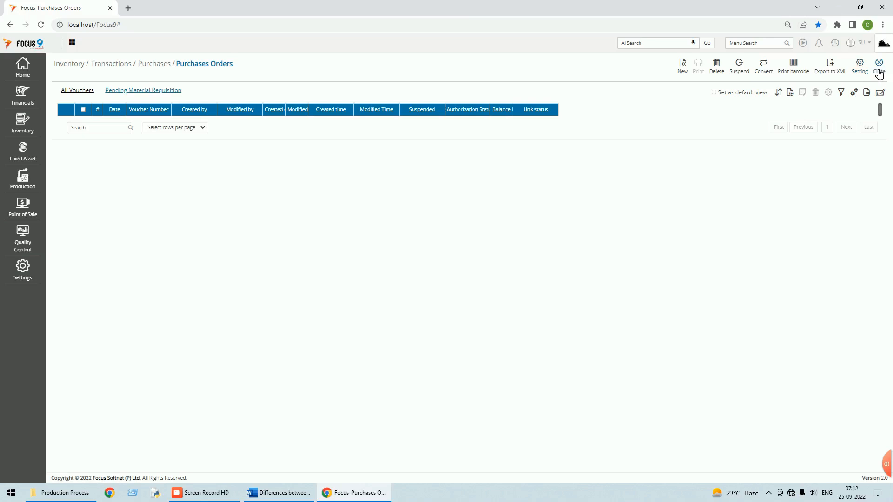
click(879, 73)
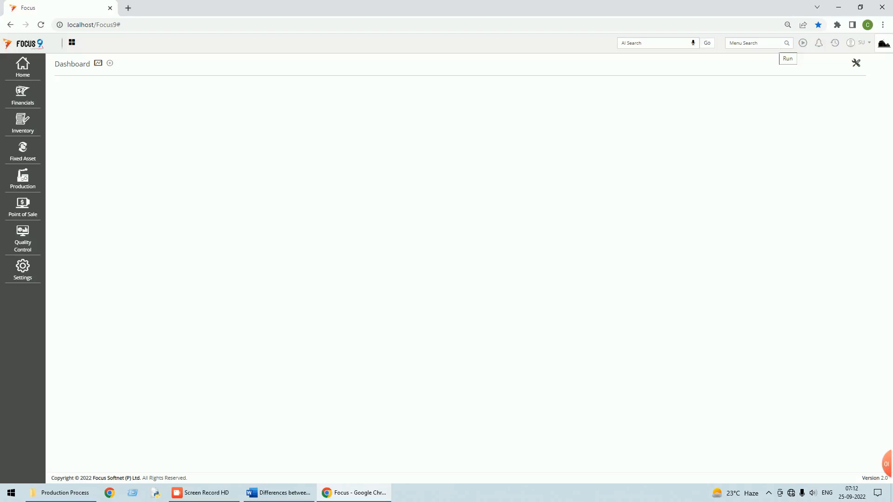
Open the Material Requisition list to check voucher 1's link status, then close it.
text(ma)
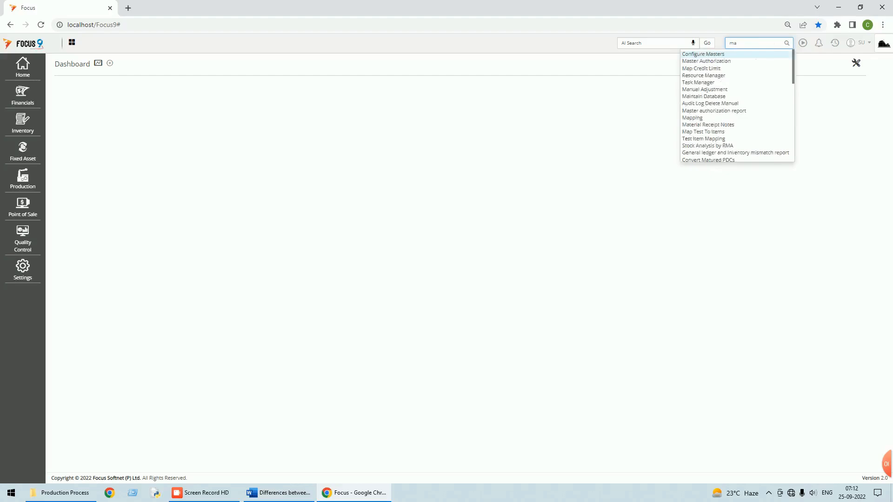
text(ter)
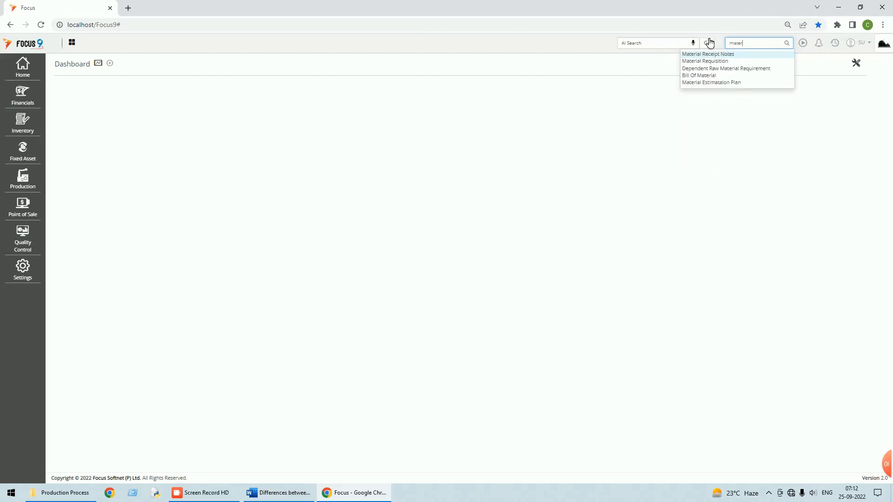
click(714, 64)
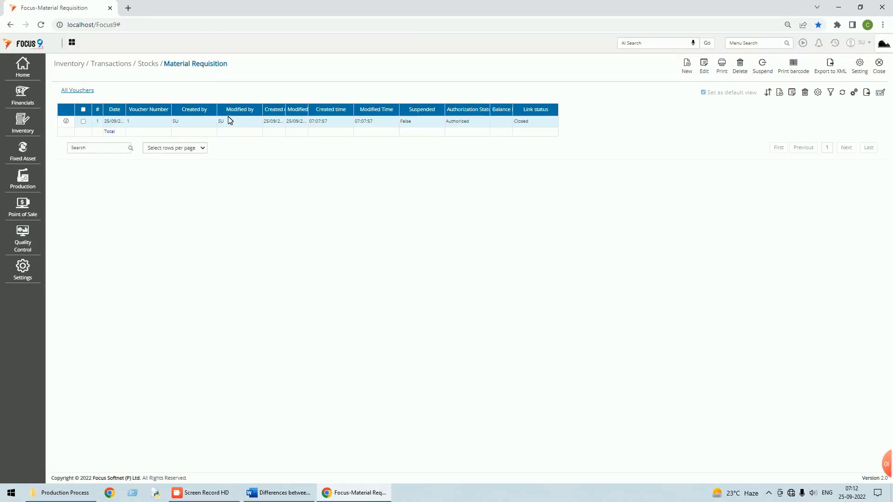
click(879, 66)
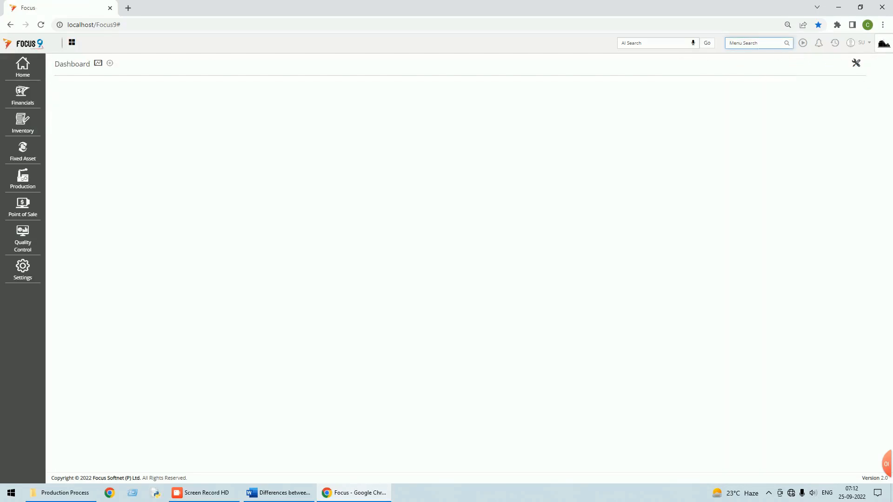
Open Material Receipt Notes and list the pending Purchases Orders.
text(m)
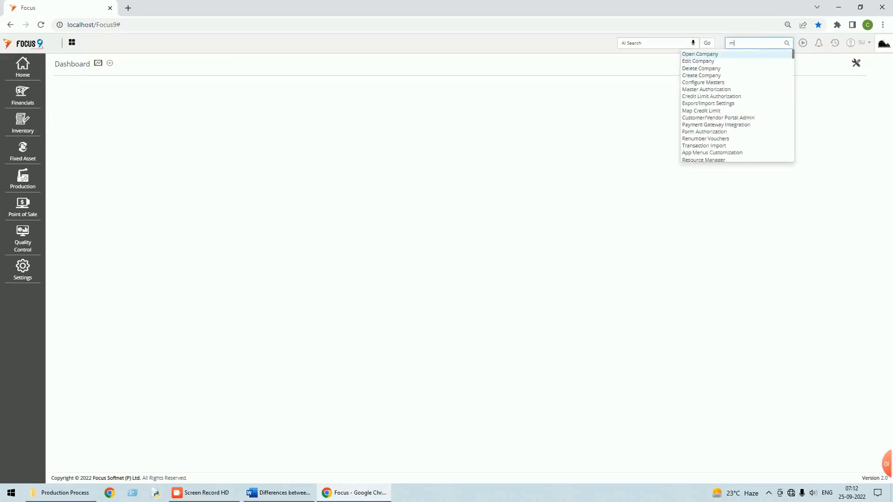
text(ater)
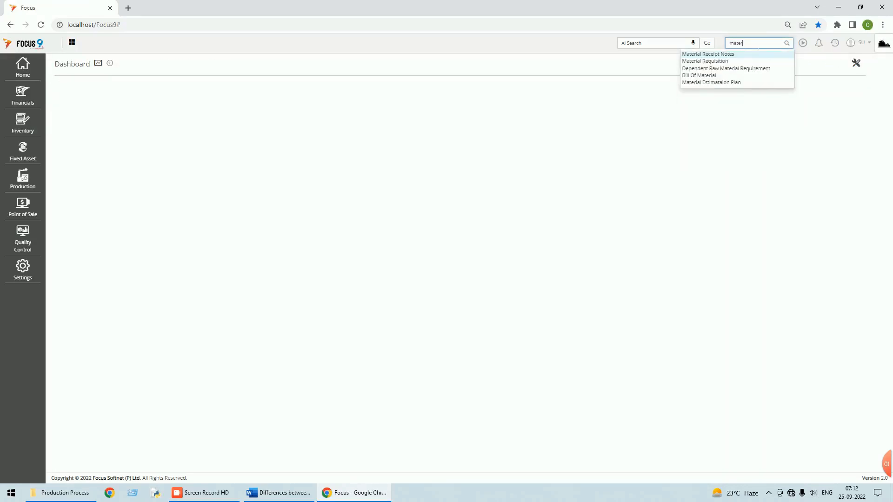
click(712, 55)
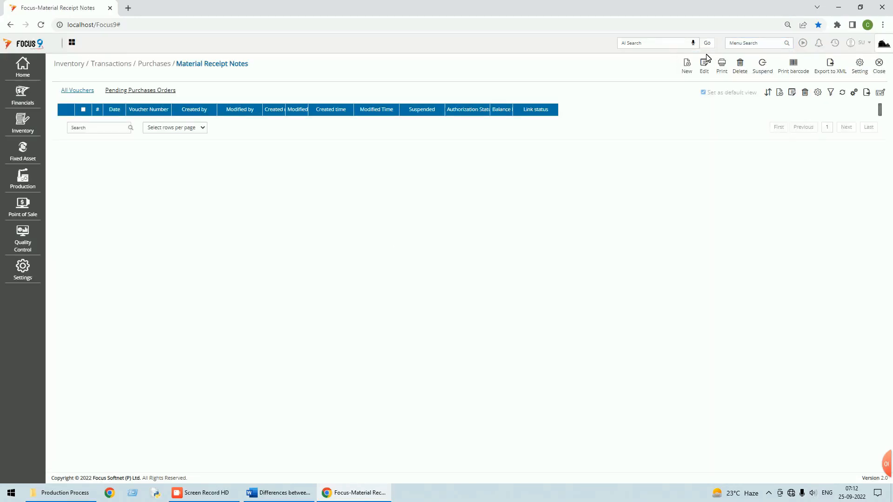
click(135, 92)
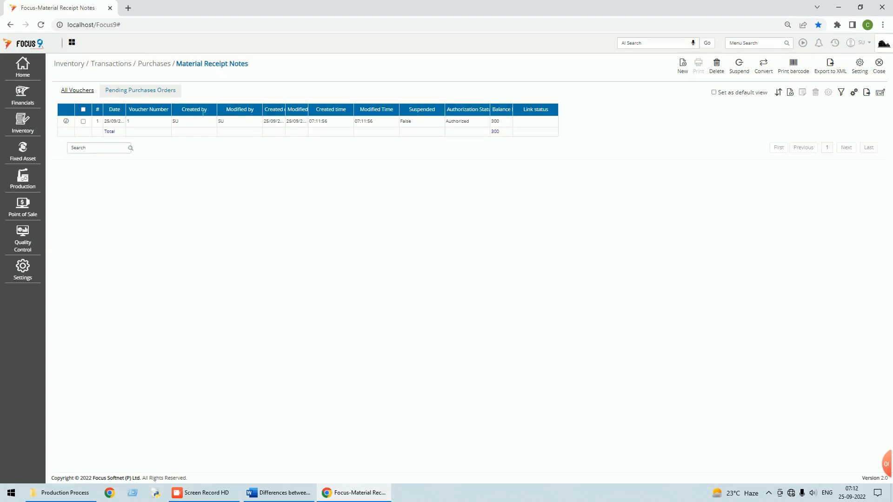
Convert pending purchase order 1 into a material receipt note and try to save it without a warehouse.
click(83, 122)
click(84, 122)
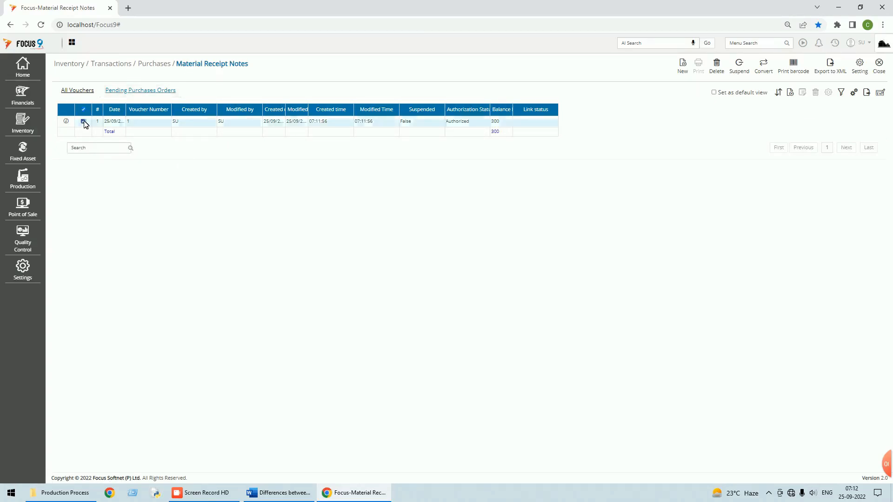
click(761, 70)
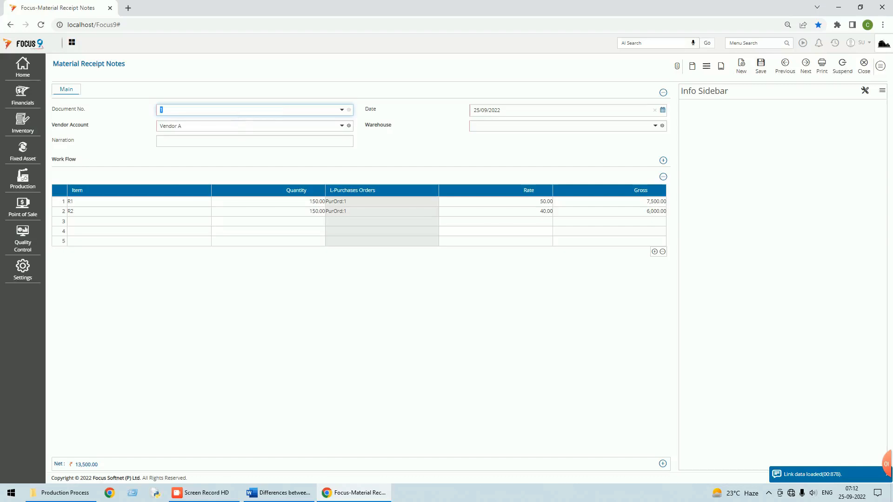
right_click(58, 217)
mouse_move(62, 215)
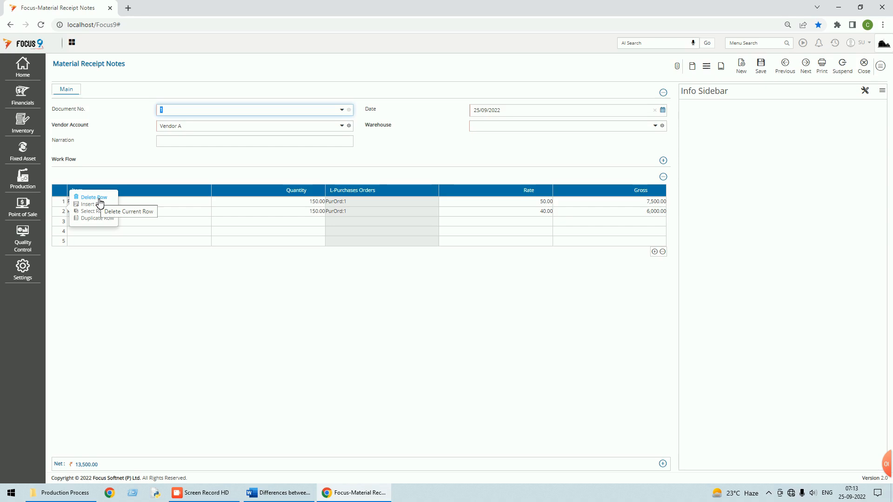
click(762, 69)
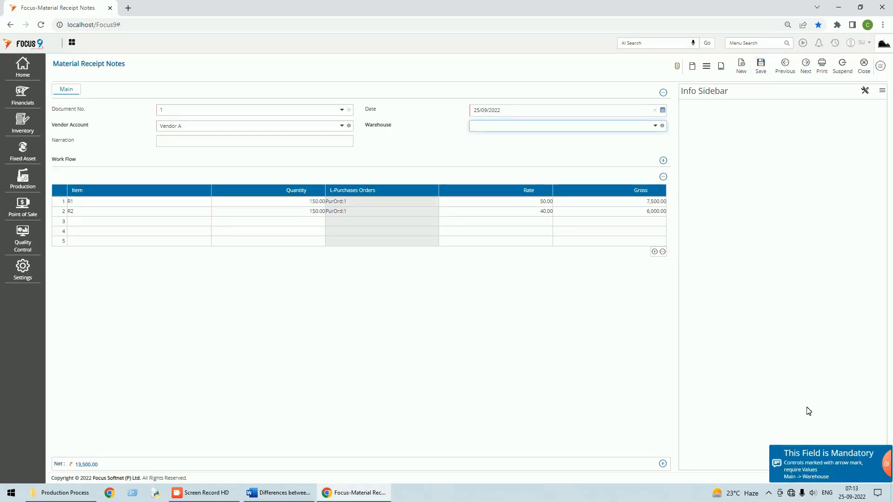
Discard the unsaved receipt note, review its document settings for warehouse position, inventory and miscellaneous options, then update and close the settings.
click(881, 66)
click(828, 177)
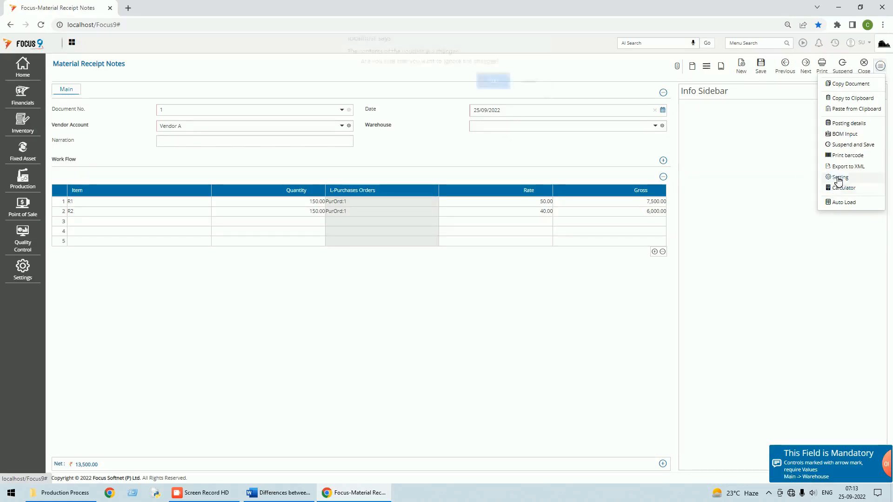
click(491, 87)
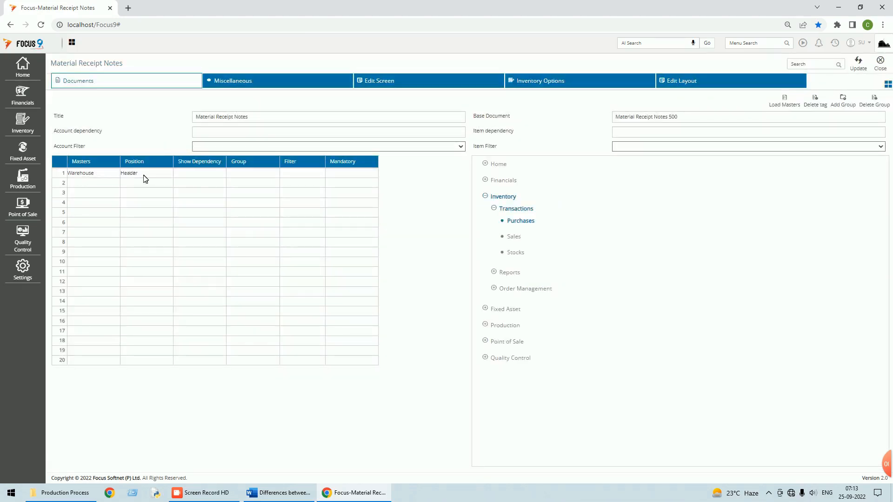
click(144, 176)
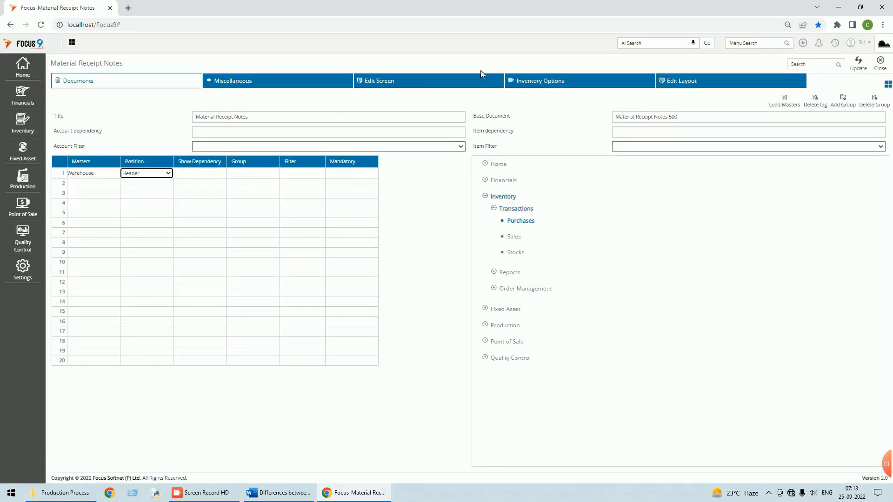
click(543, 82)
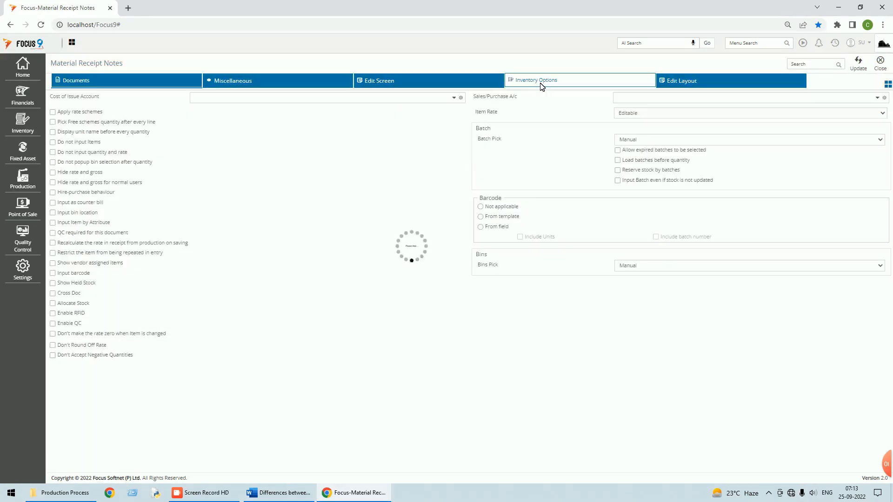
click(273, 87)
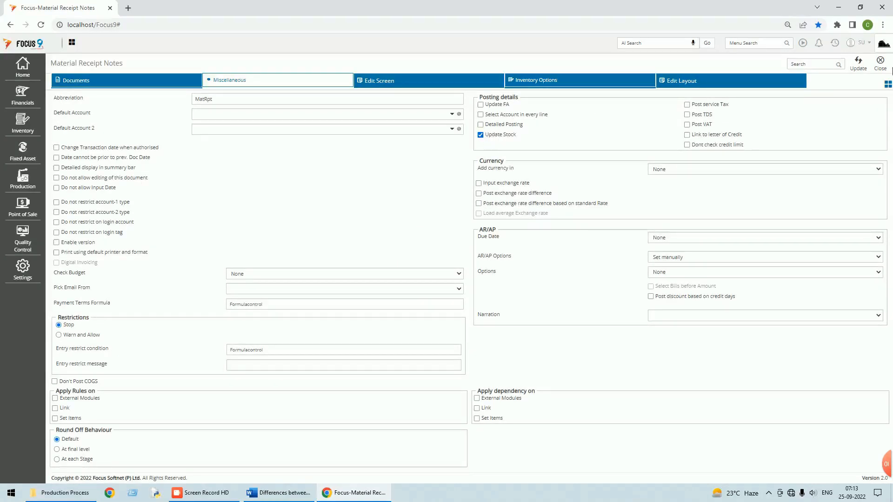
click(862, 70)
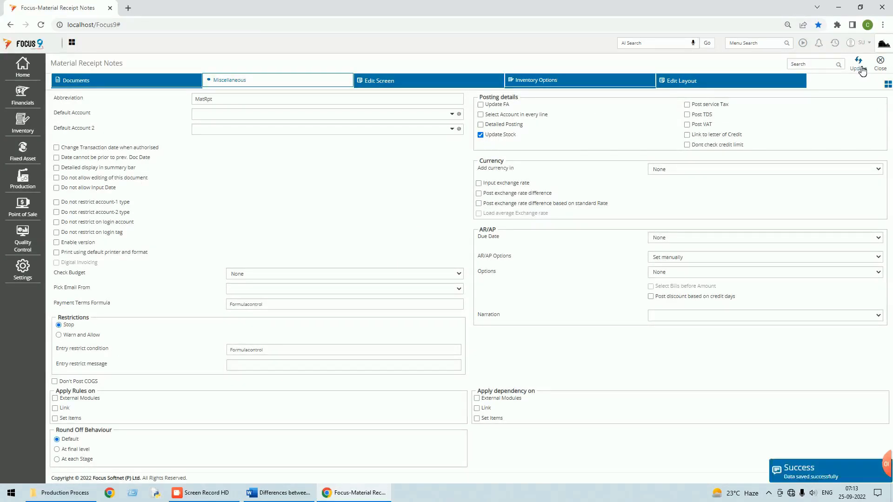
click(888, 66)
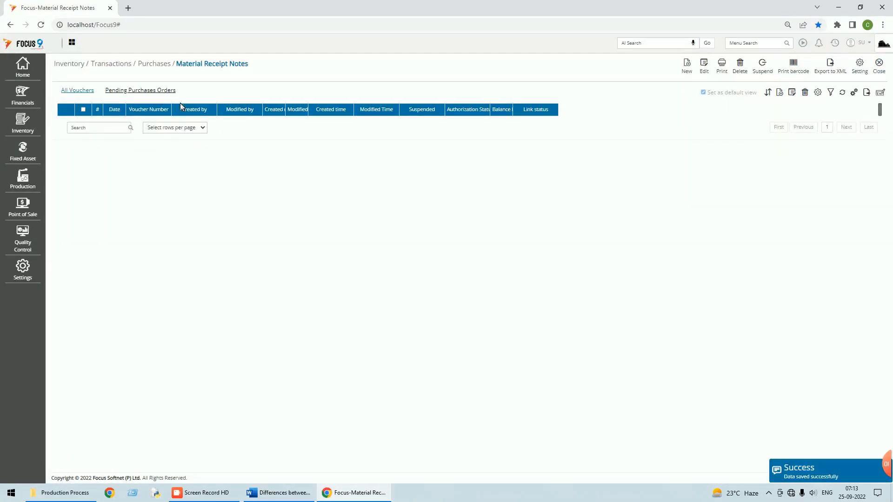
Convert pending purchase order 1 into a material receipt note for warehouse Main Stores and save it.
click(79, 91)
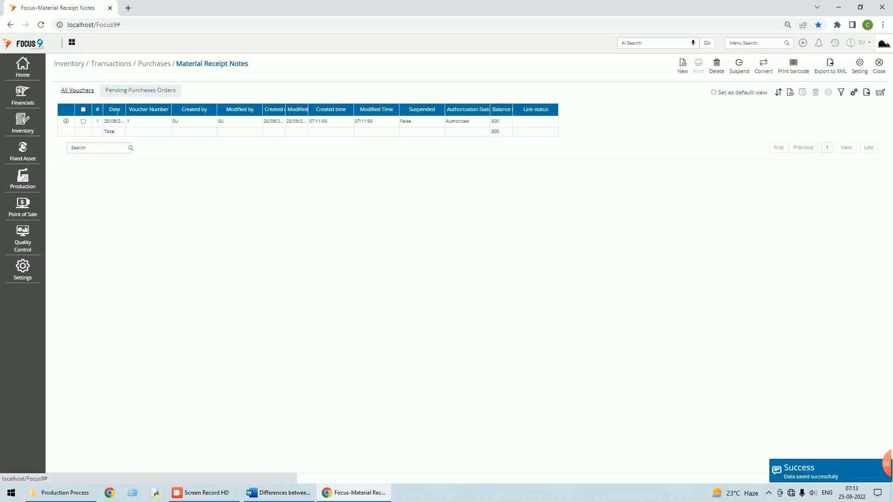
click(83, 121)
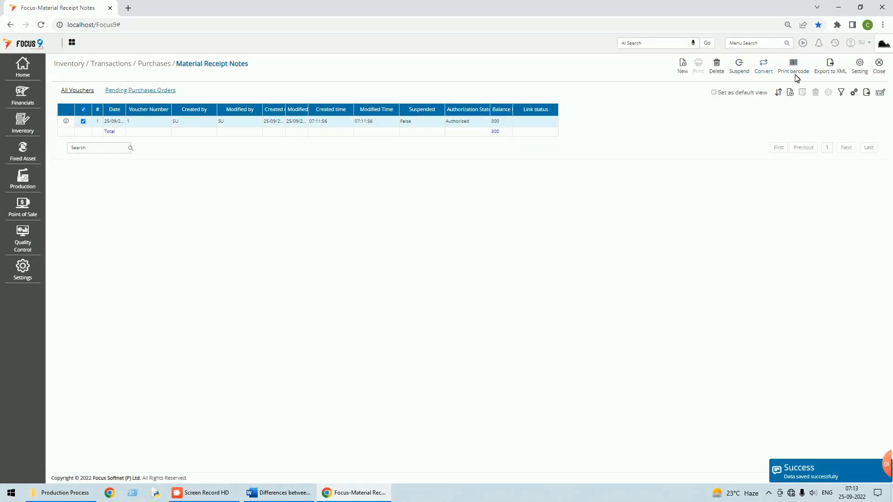
click(764, 70)
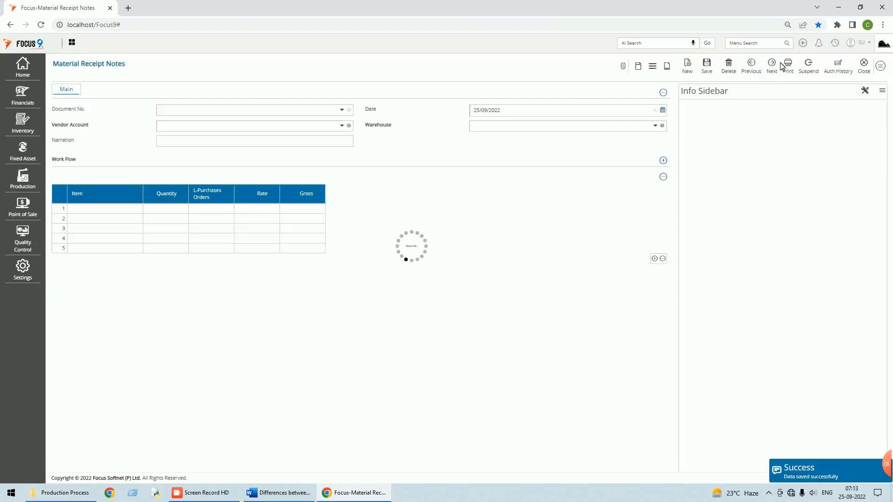
click(500, 126)
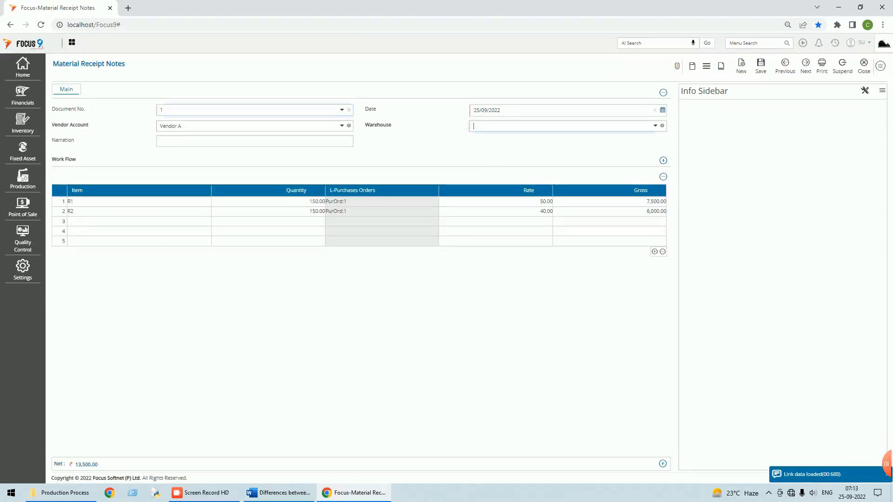
click(655, 126)
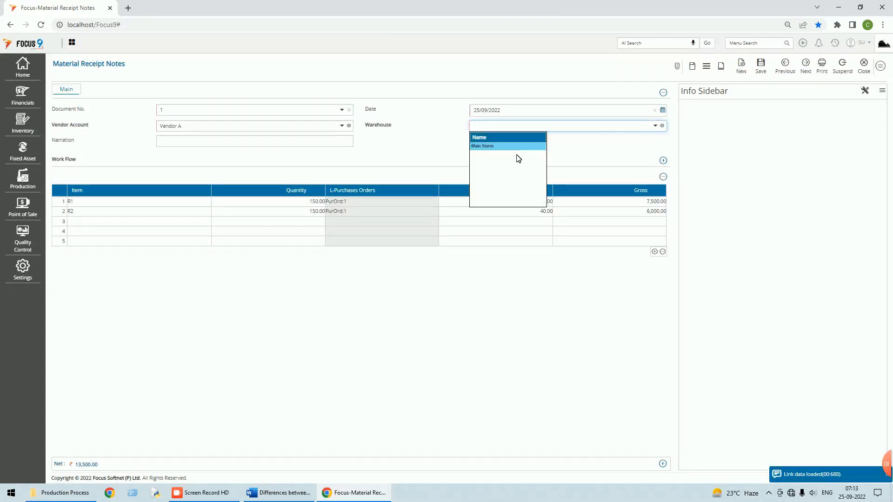
click(493, 147)
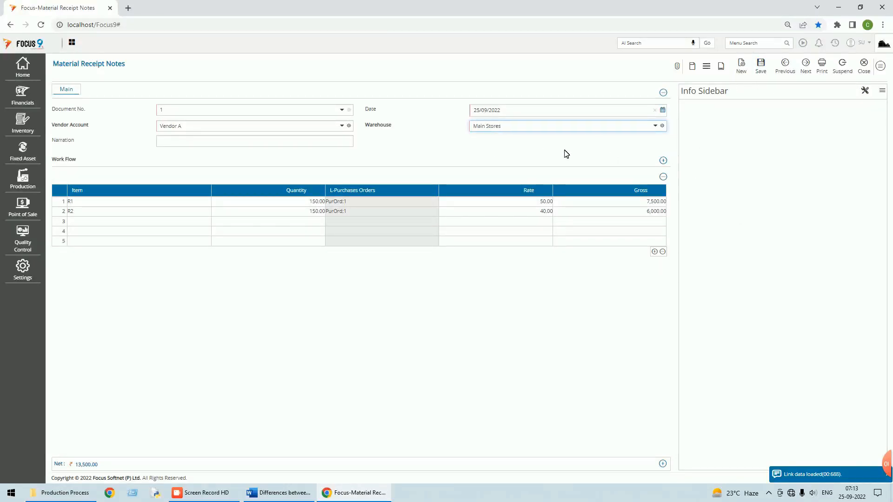
click(763, 67)
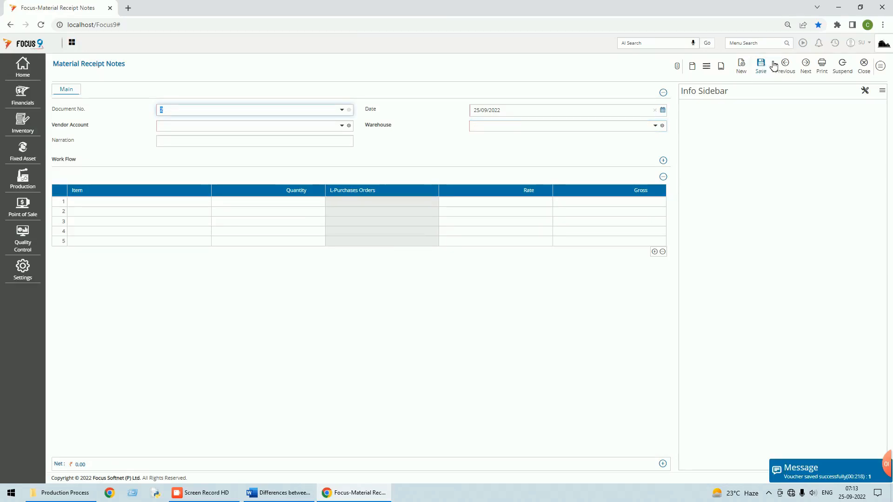
click(865, 67)
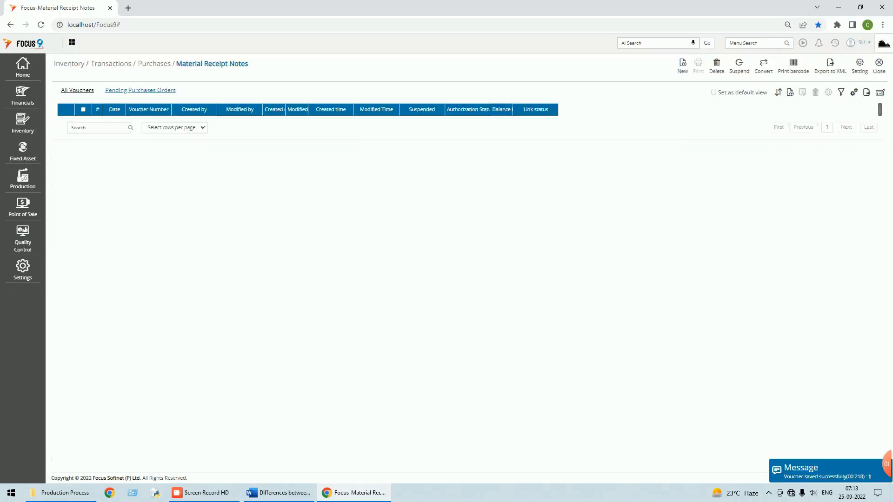
click(879, 66)
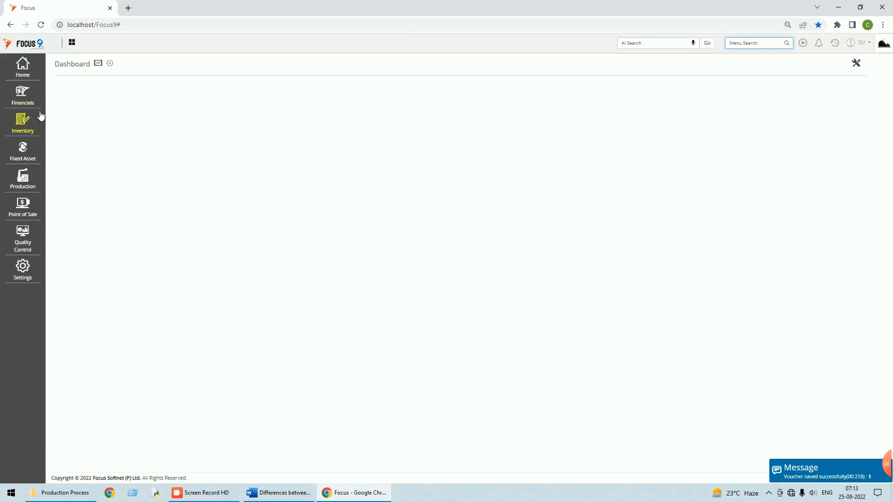
Run the inventory Stock movement report for all items, auto-adjust its column widths, and close it.
click(15, 132)
click(68, 125)
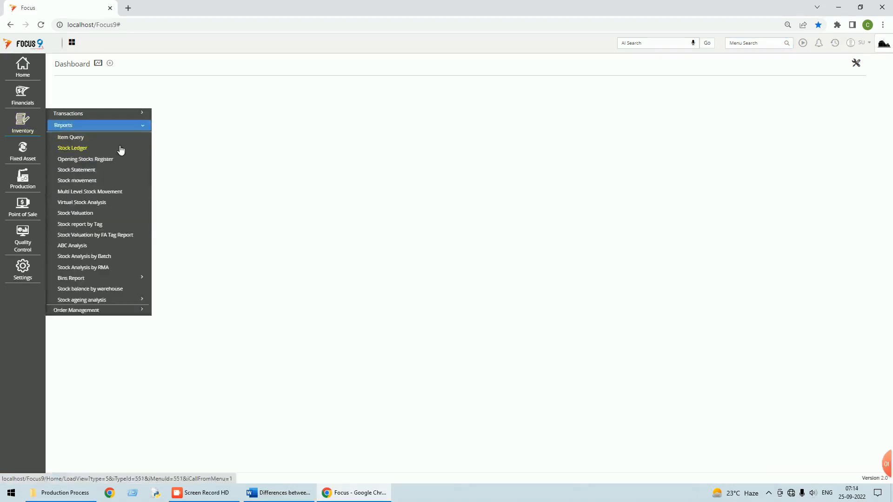
click(86, 181)
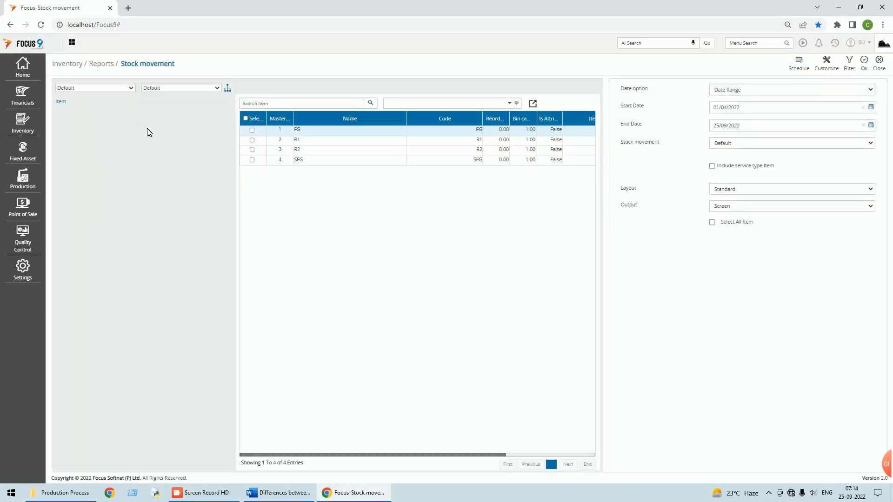
click(247, 119)
click(865, 61)
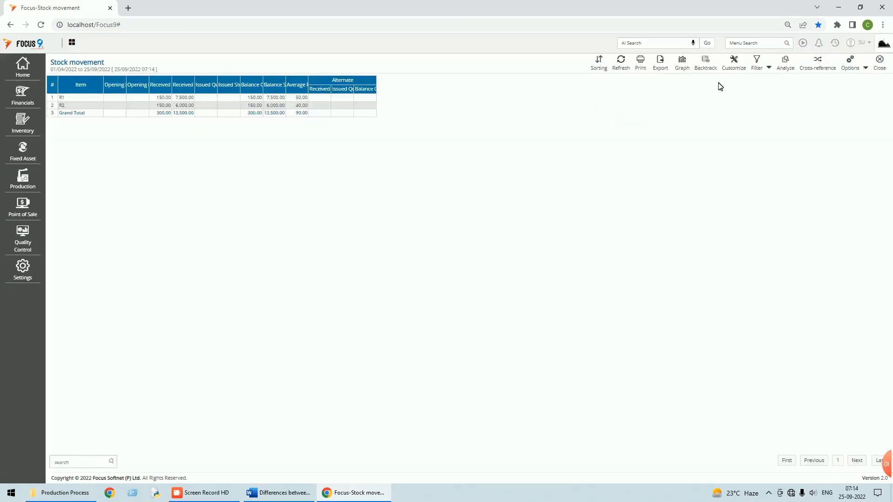
click(865, 68)
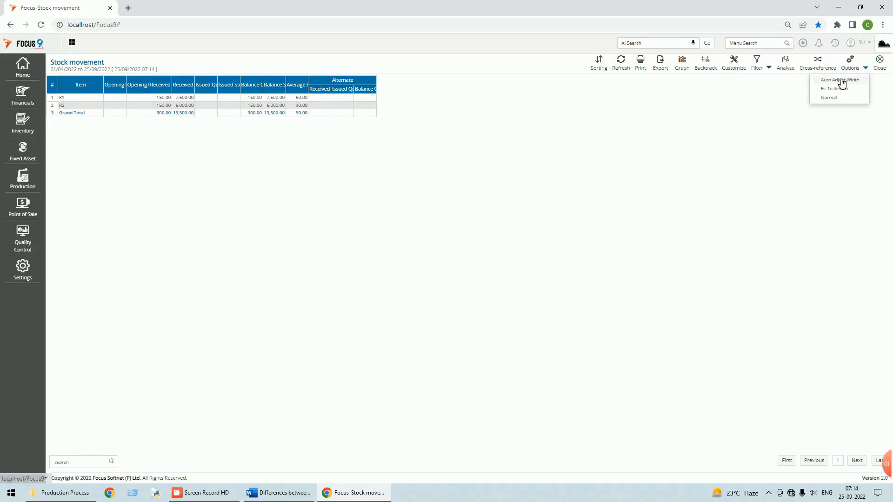
click(842, 81)
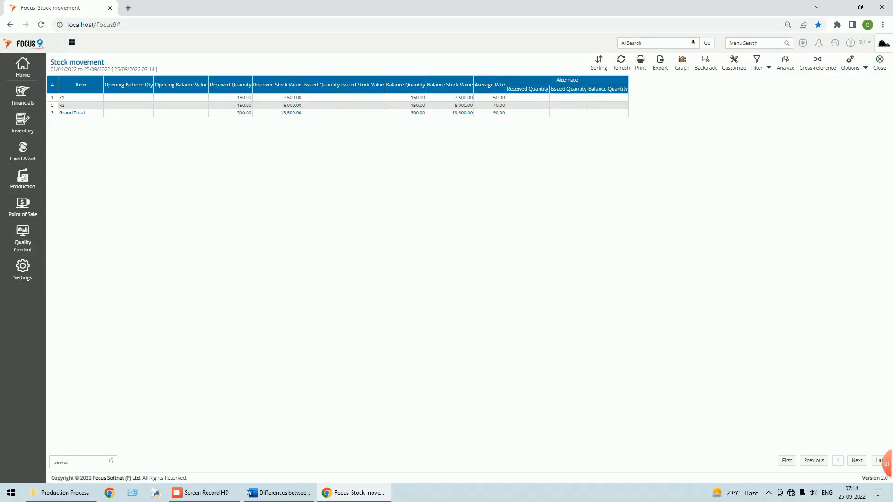
click(880, 59)
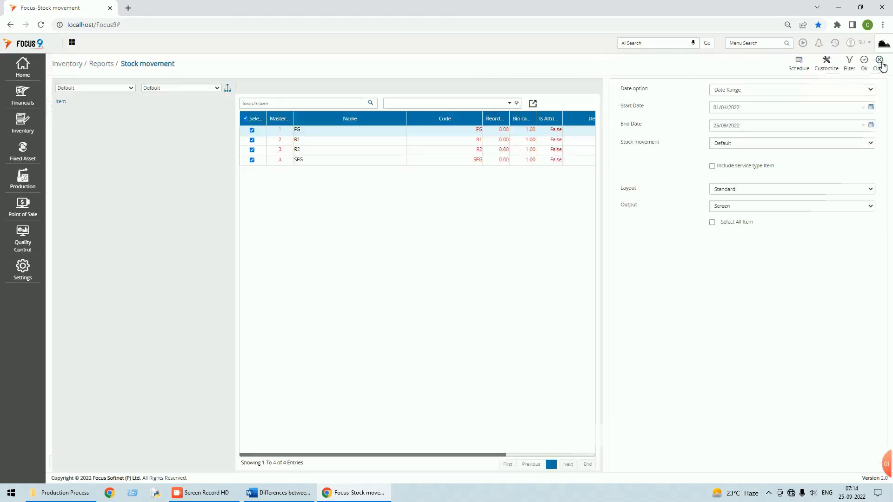
click(883, 61)
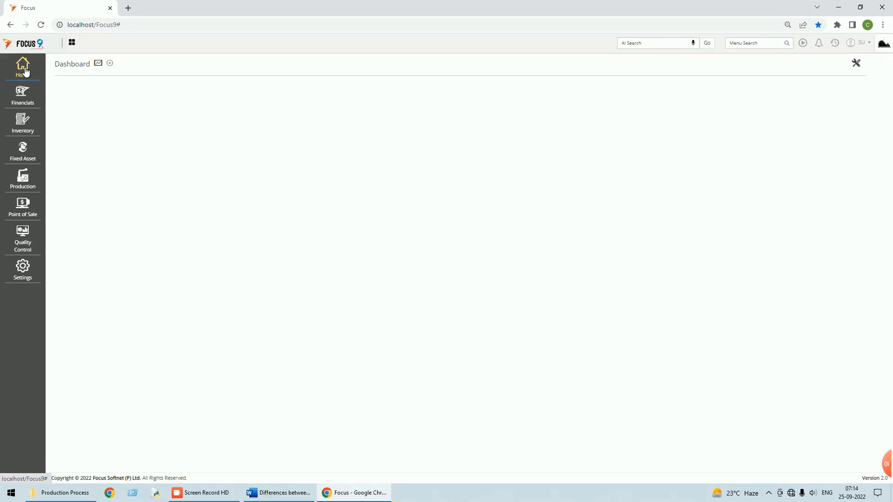
Open finished good FG for editing in the Item master and check its item type options.
click(26, 70)
click(64, 83)
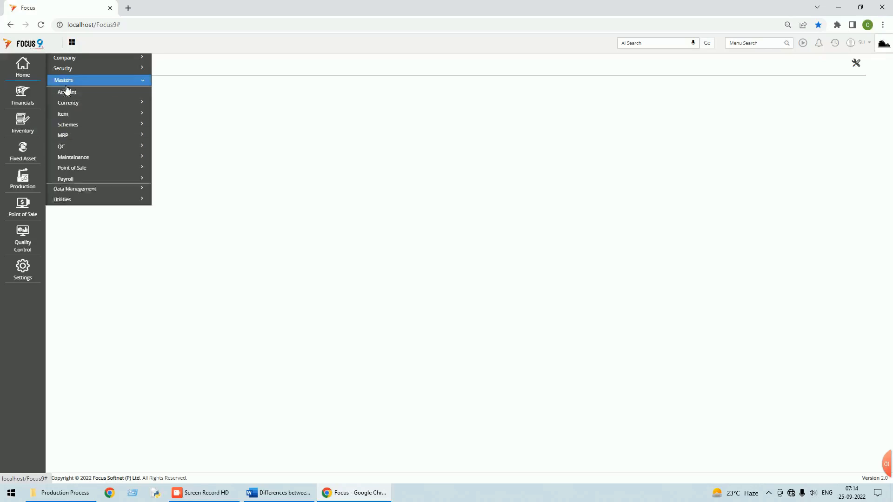
click(71, 114)
click(76, 129)
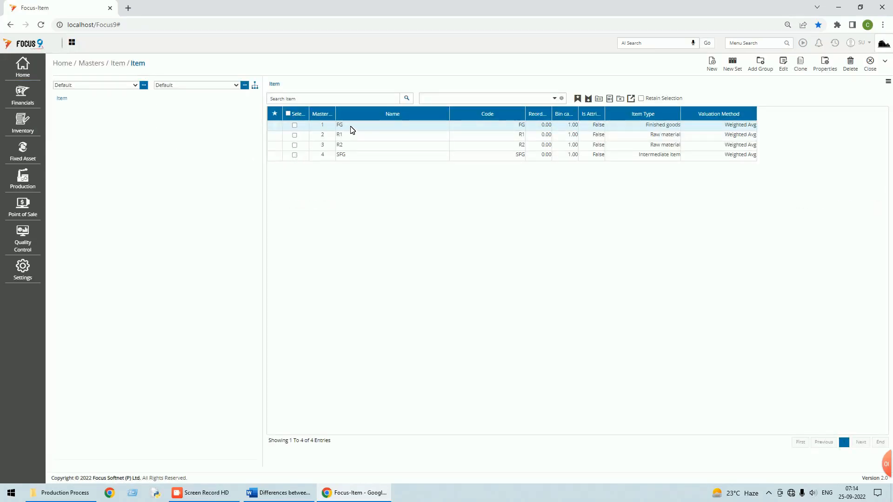
click(782, 65)
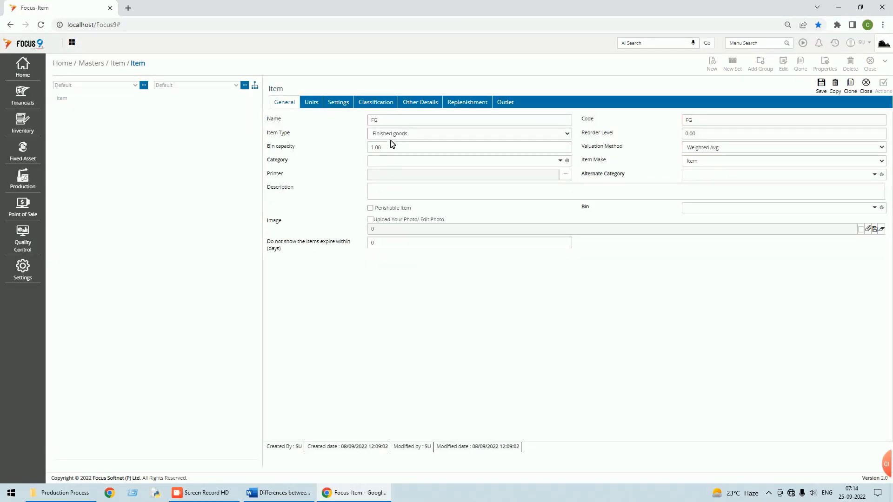
click(396, 136)
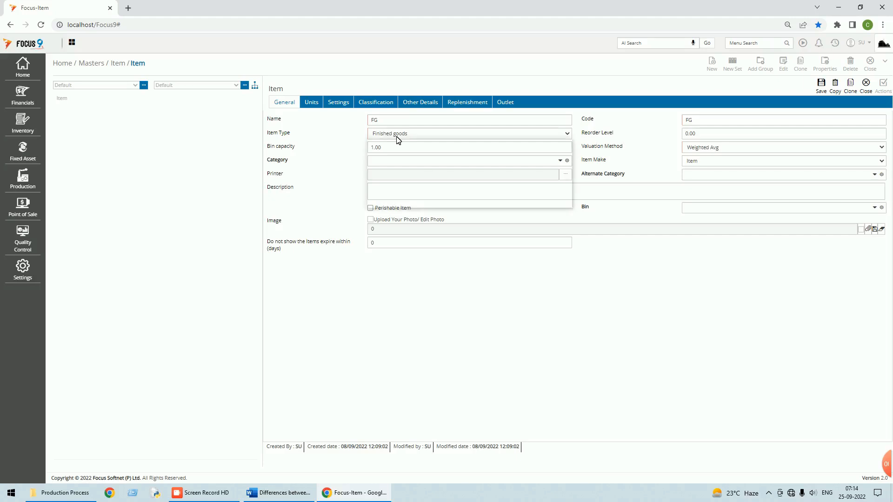
click(384, 166)
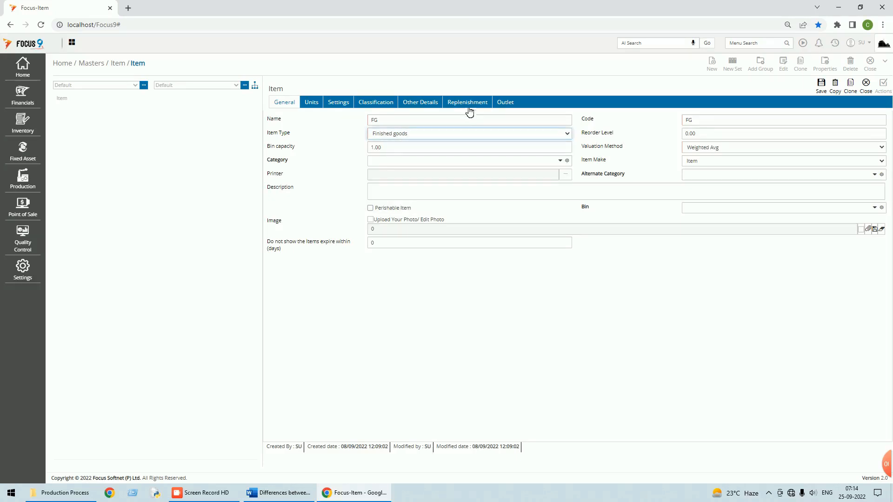
Create a new unit for FG's default base unit with name and code Nos and 2 decimals.
click(312, 102)
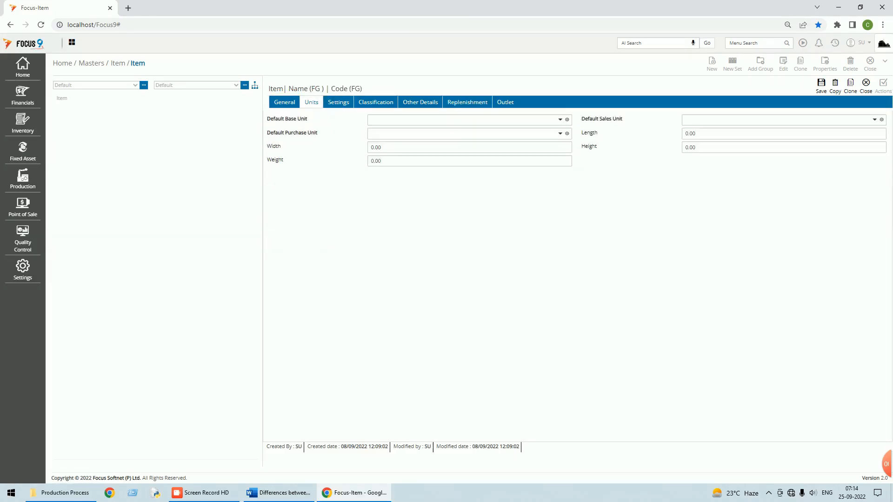
click(559, 118)
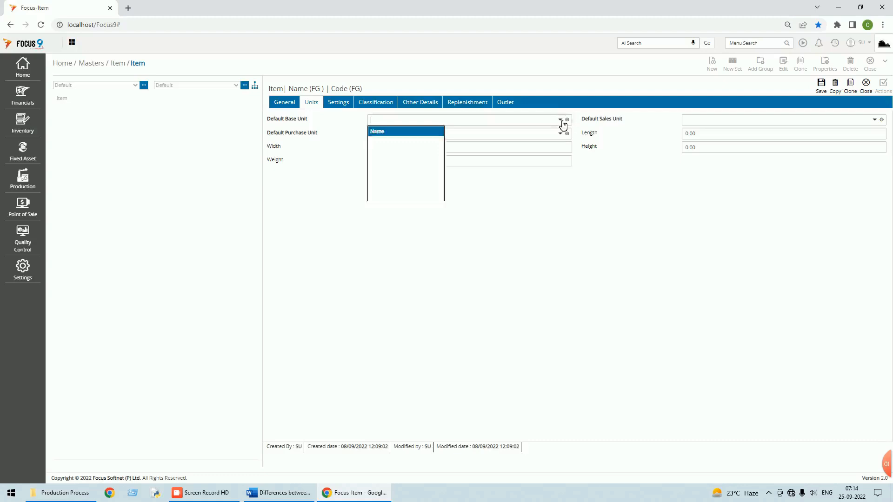
click(289, 122)
click(290, 122)
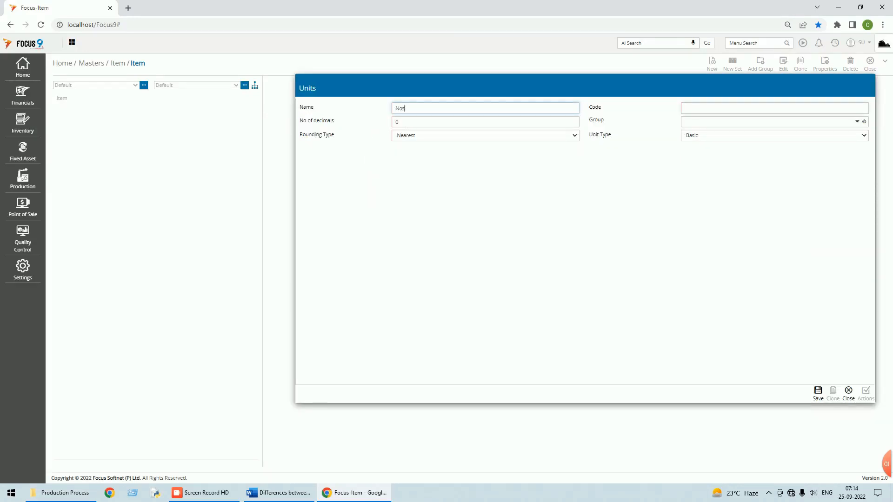
key(Tab)
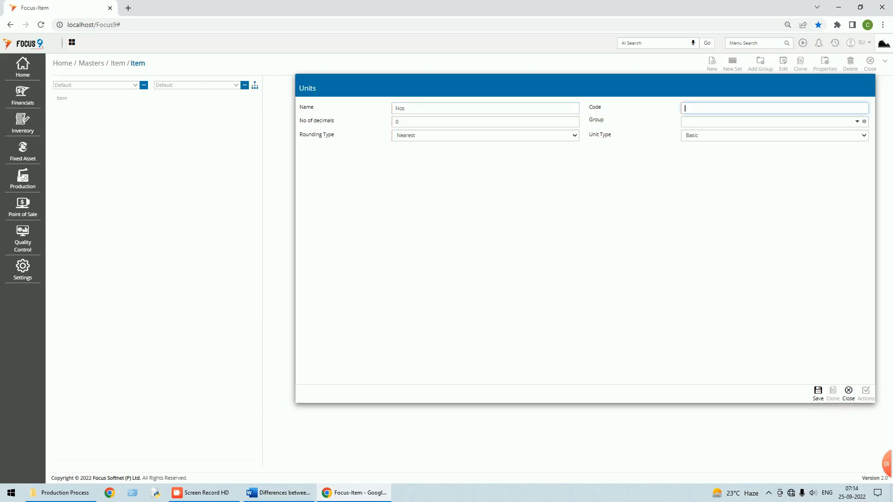
key(BackSpace)
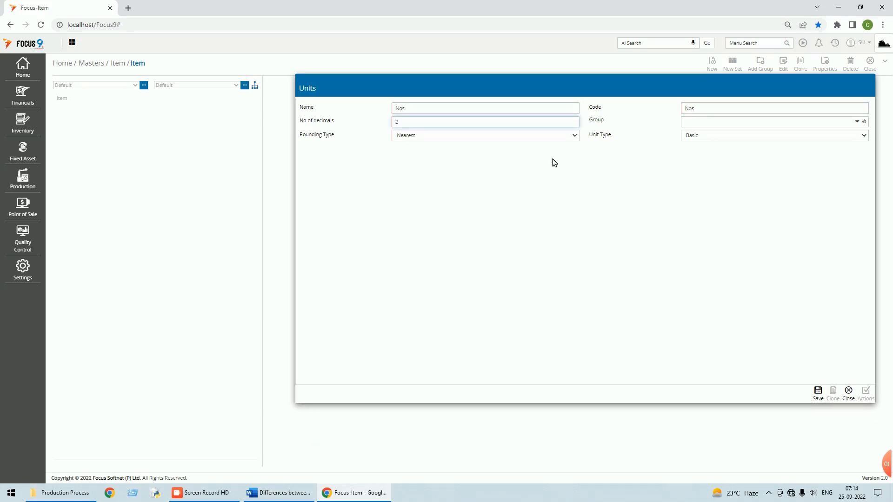
click(818, 392)
Set FG's default base, sales and purchase units to Nos, and save the item after checking its replenishment settings.
click(403, 122)
key(space)
key(Tab)
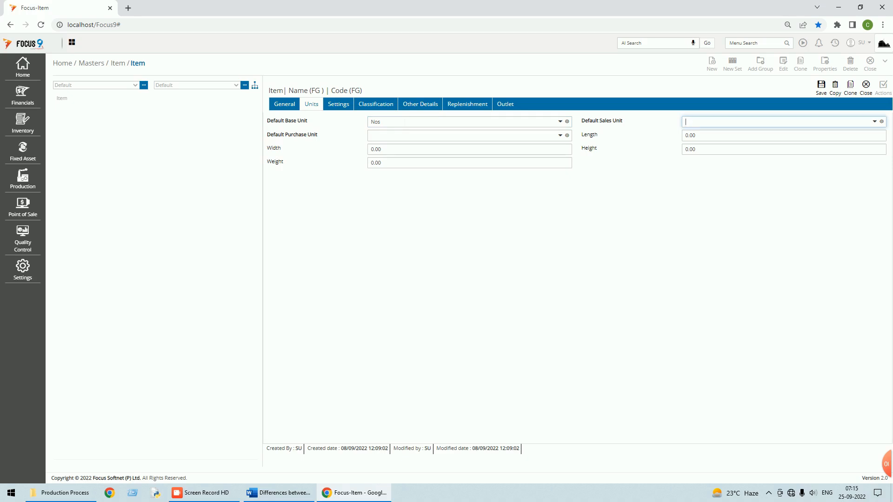
text(n)
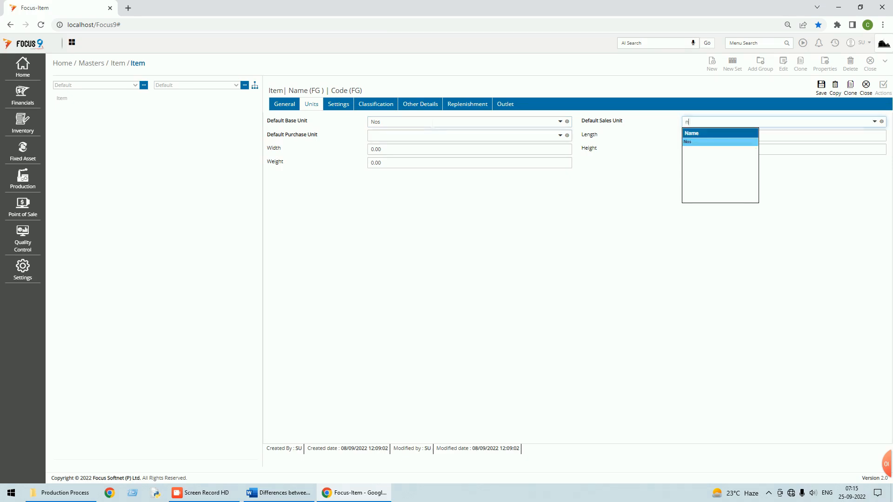
key(Tab)
text(n)
key(Tab)
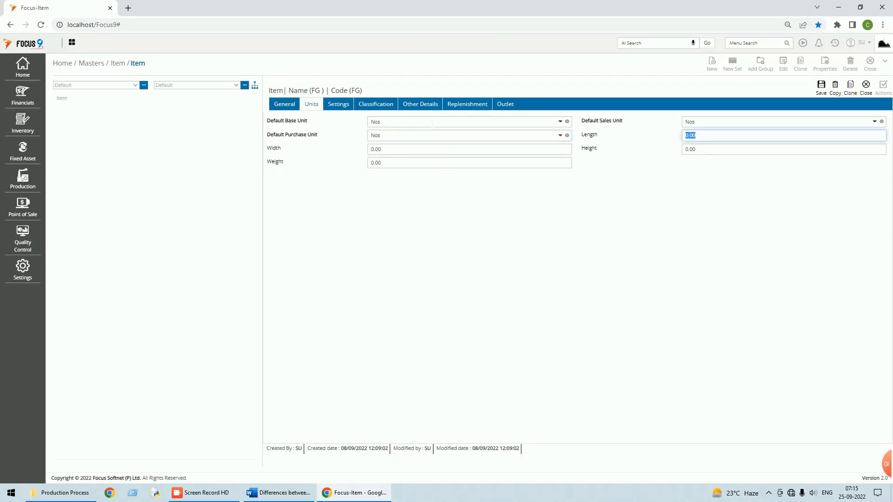
click(469, 105)
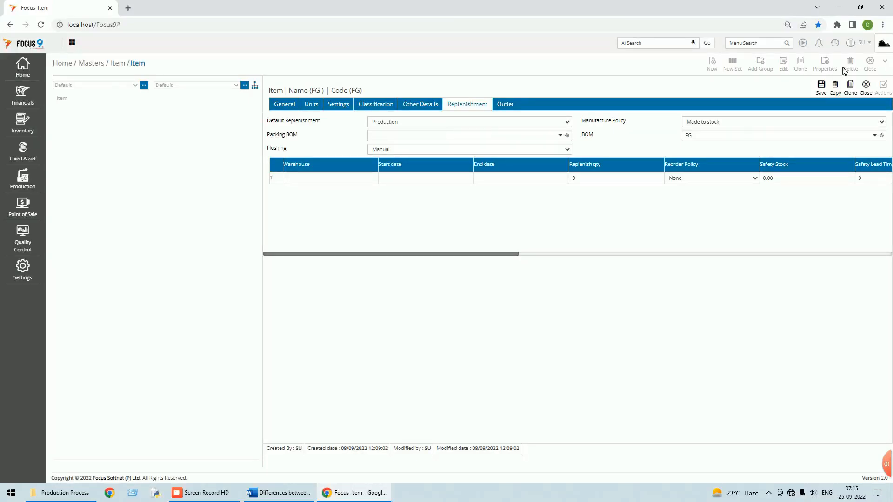
click(821, 87)
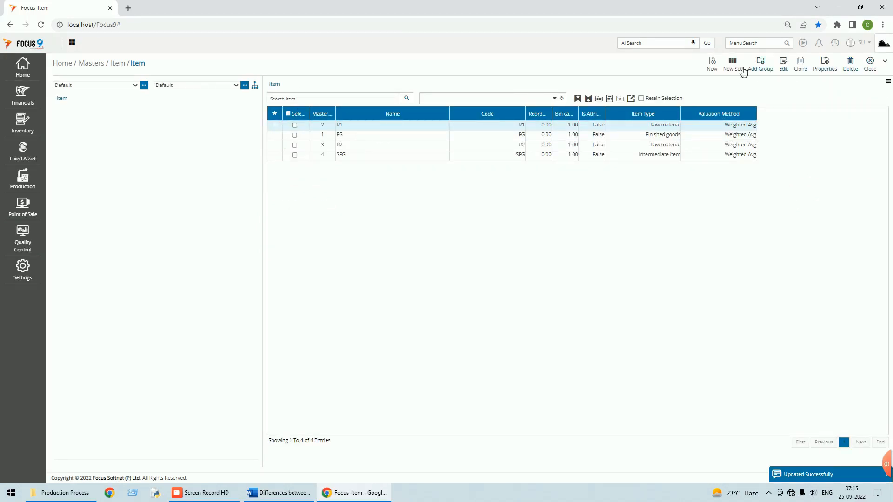
Open raw material R1 for editing and select Purchase as its default replenishment.
click(787, 72)
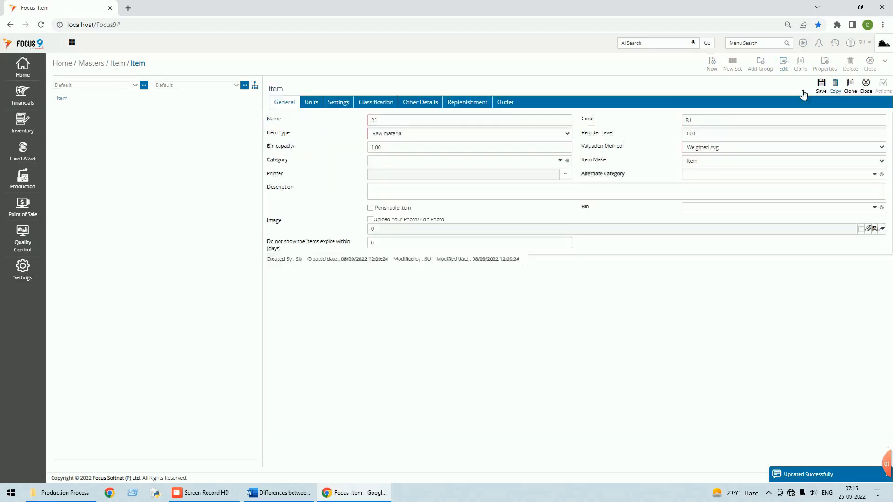
click(470, 105)
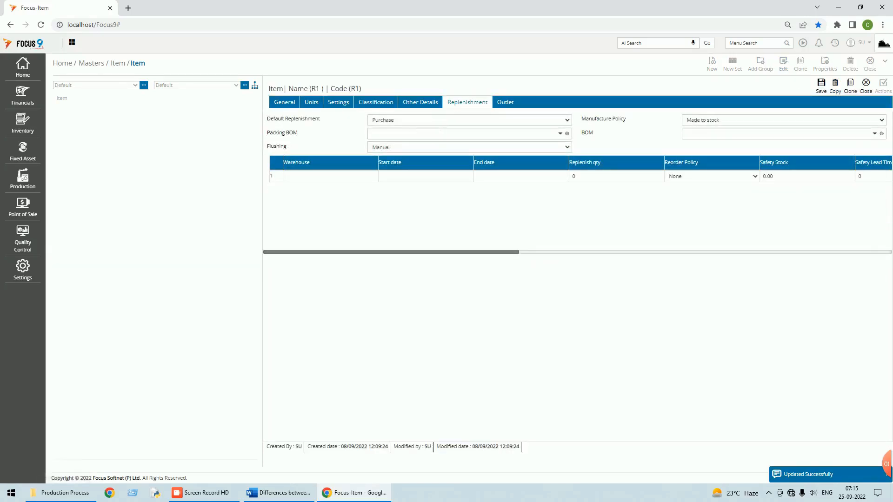
click(566, 122)
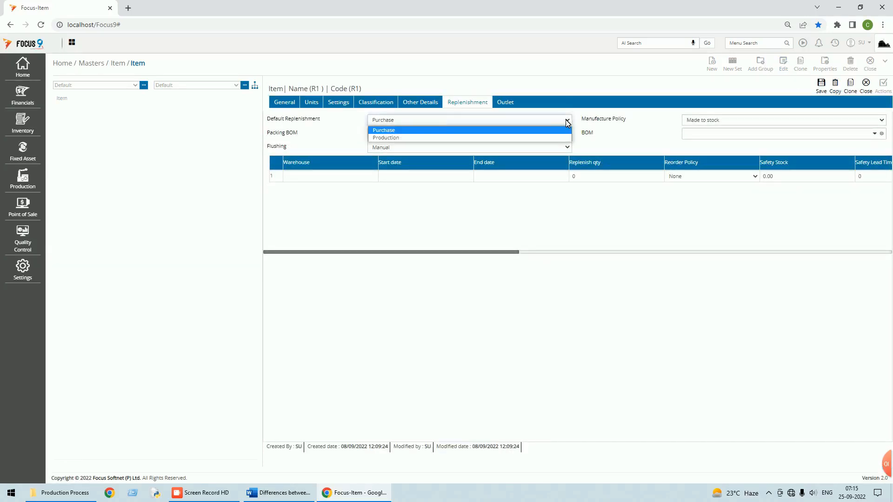
click(398, 130)
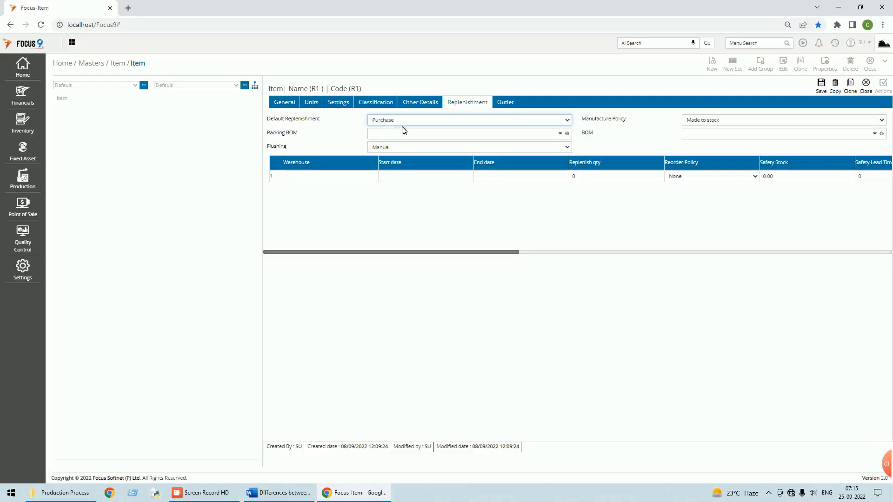
Close raw material R1 and review the replenishment settings of intermediate item SFG in the Item master.
click(867, 85)
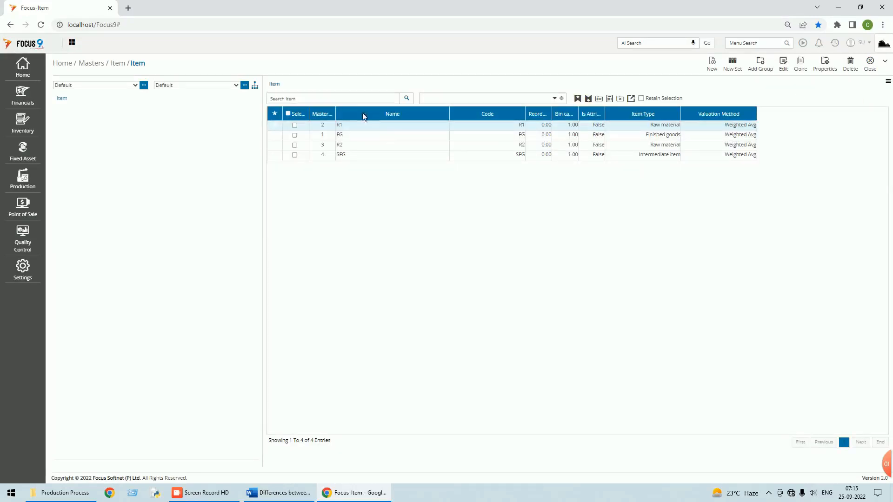
click(349, 155)
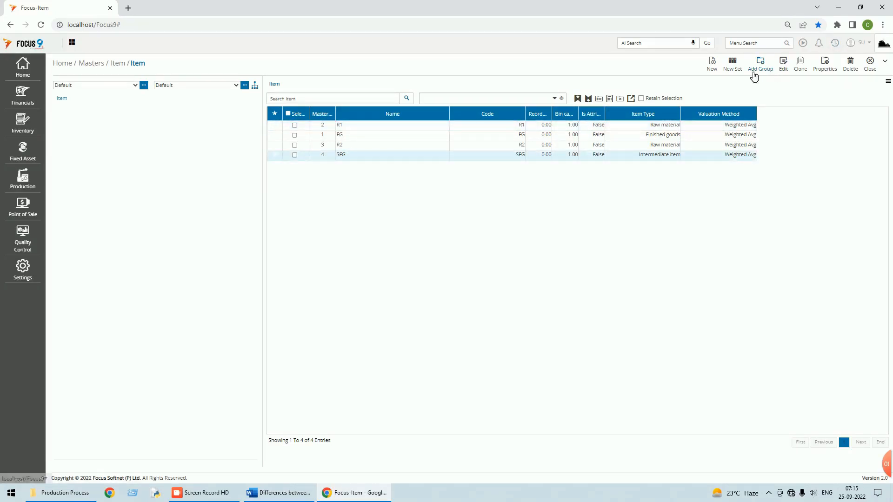
click(785, 72)
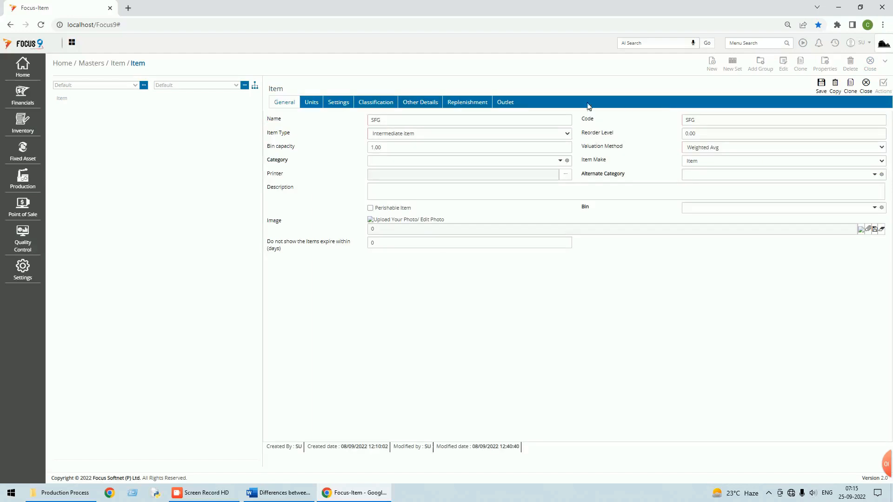
click(476, 103)
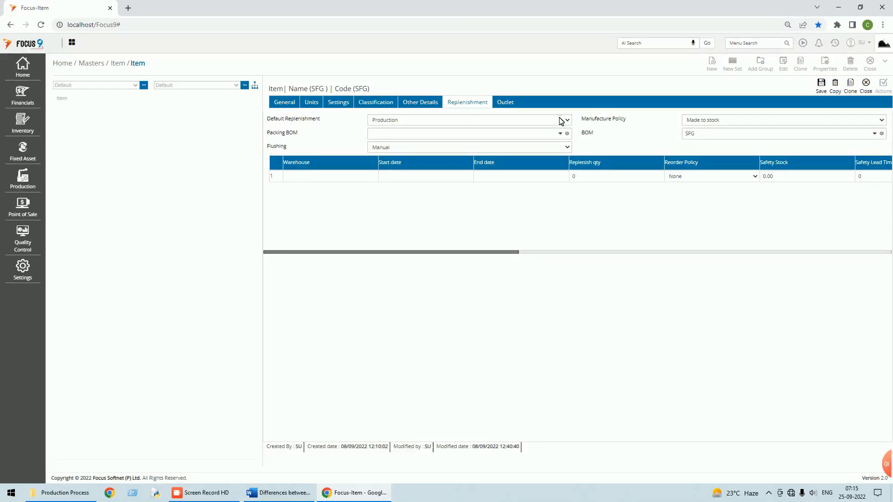
click(868, 87)
click(870, 63)
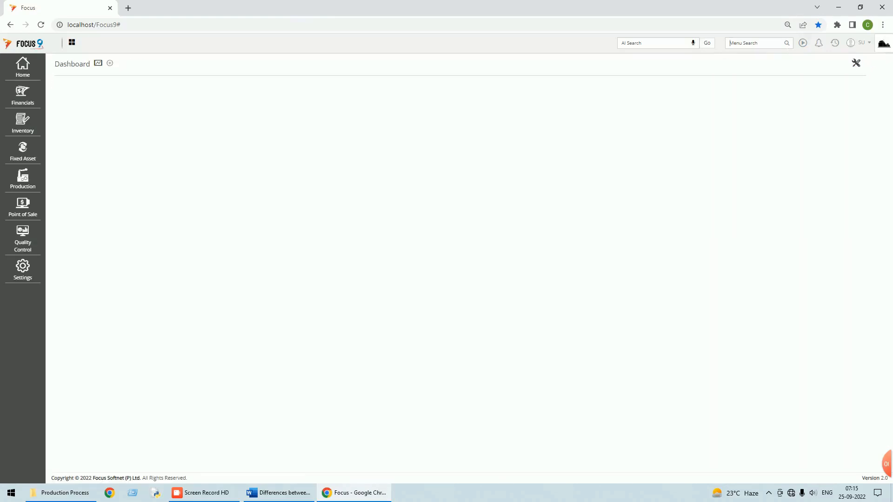
Open the Bill Of Material list and review the output and input items of the SFG BOM.
text(bill)
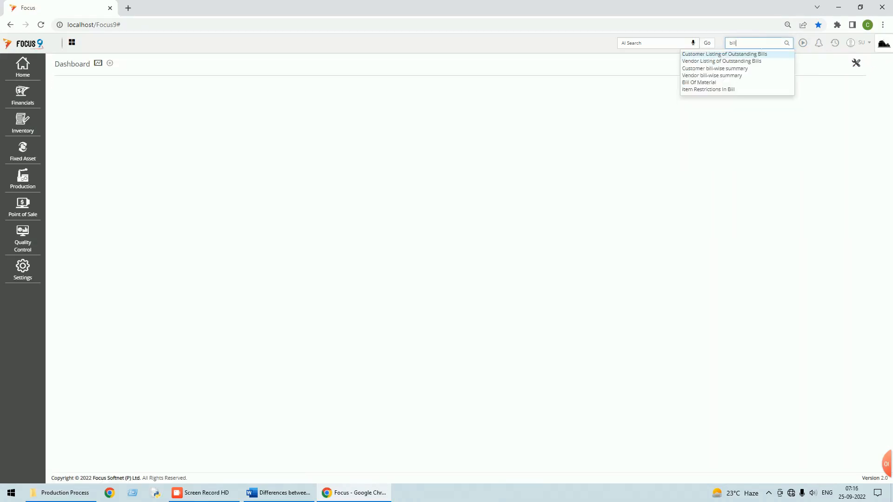
click(703, 83)
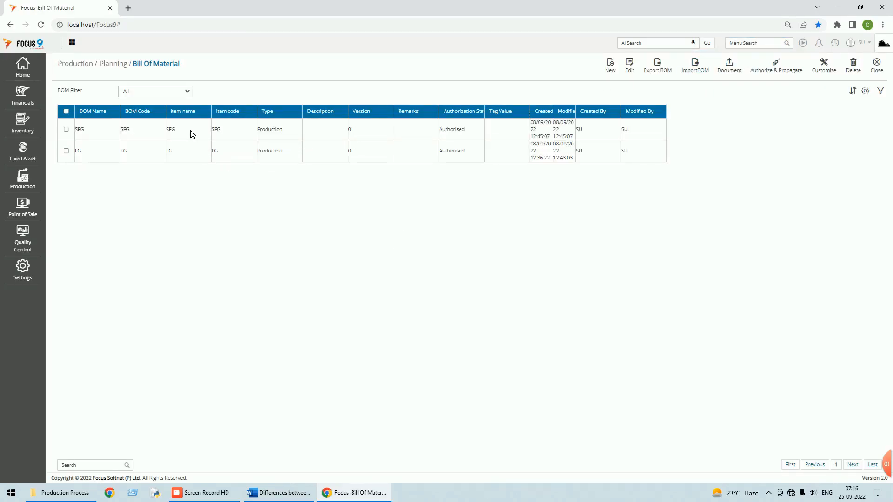
double_click(171, 130)
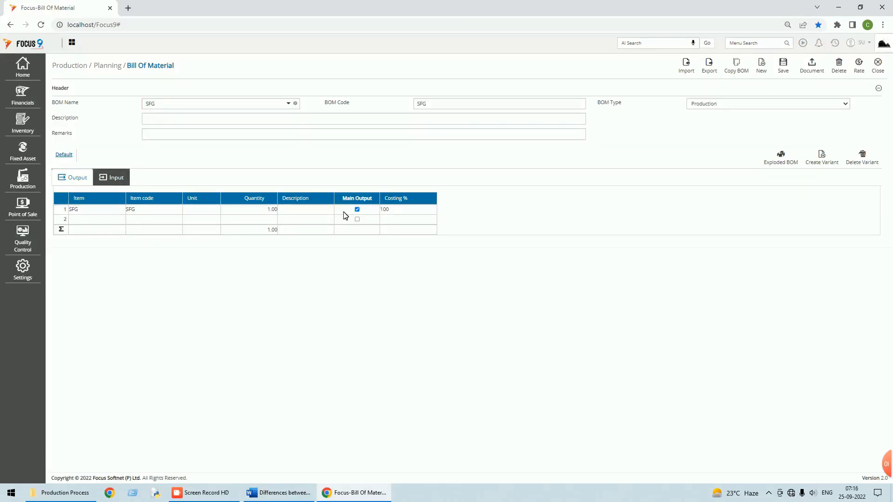
click(112, 179)
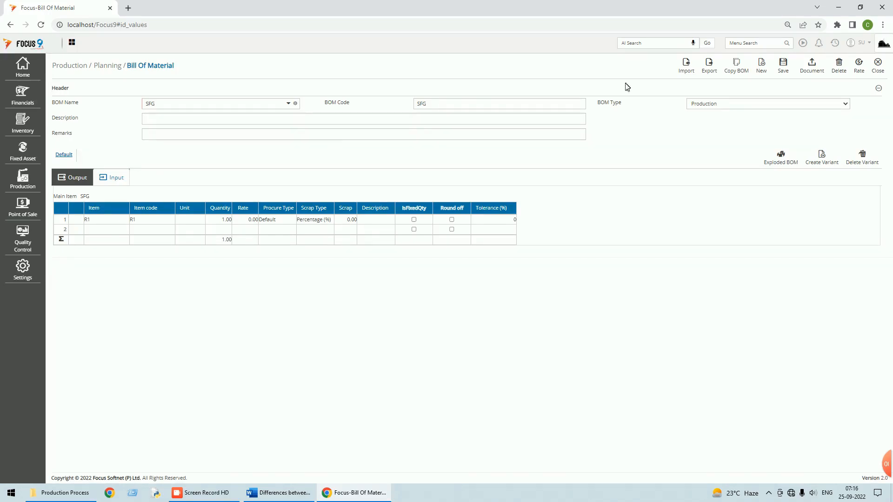
click(880, 74)
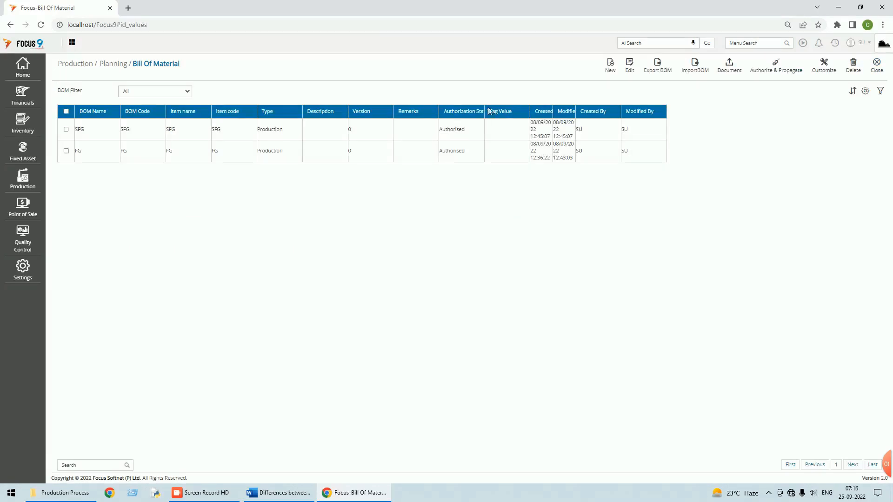
Review the output and input items of the FG BOM, then close the Bill Of Material screens.
double_click(136, 157)
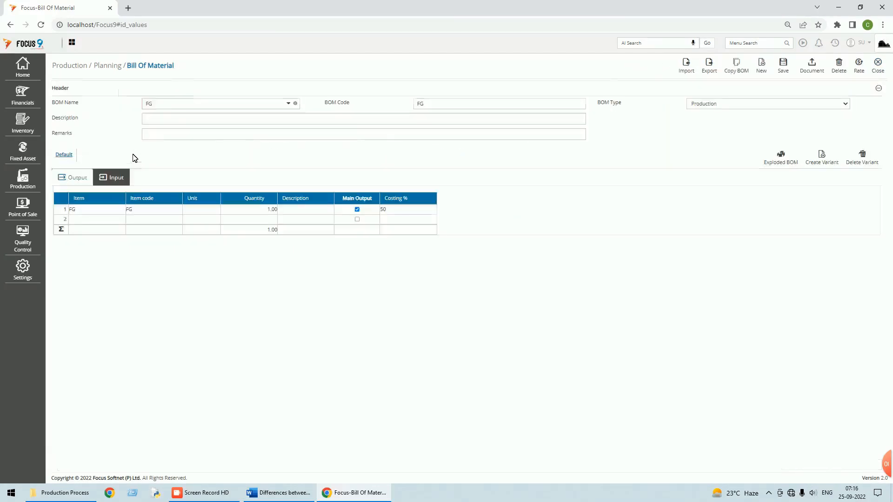
click(119, 180)
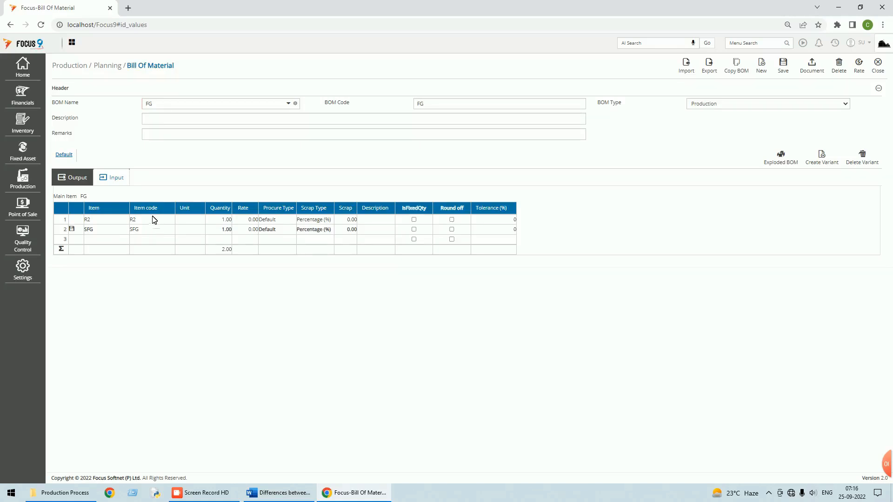
click(73, 183)
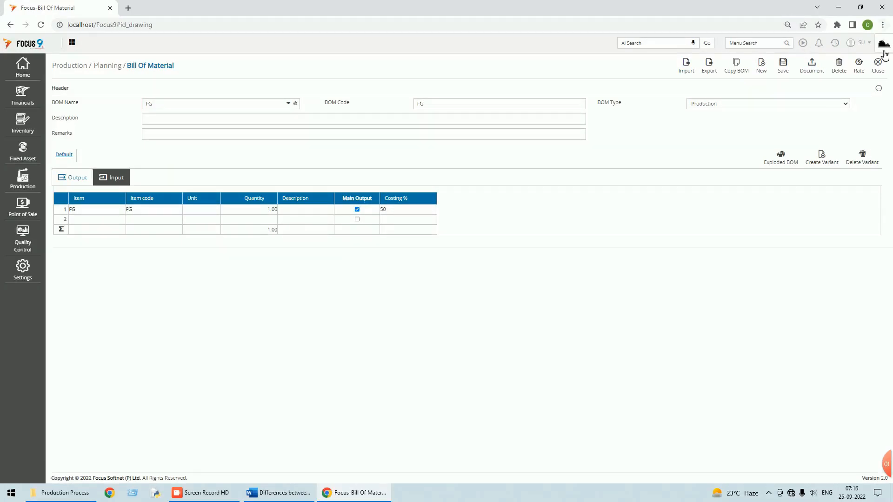
click(879, 70)
click(877, 66)
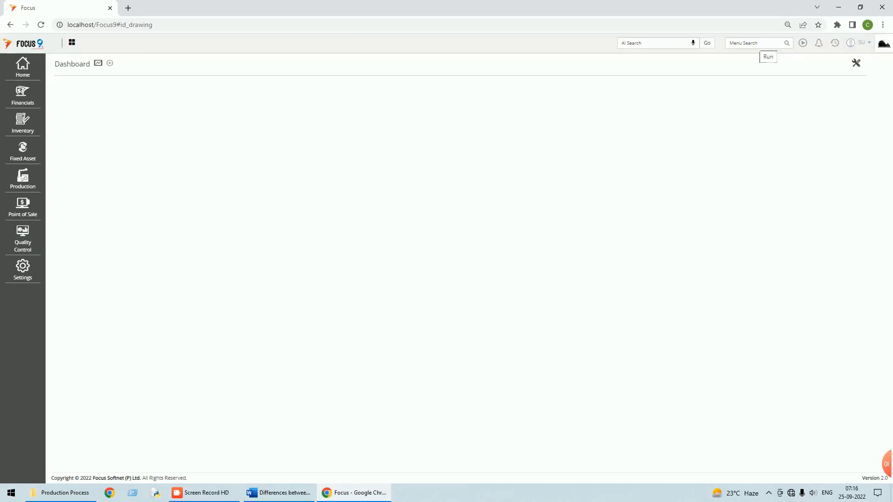
Find the Production Order screen by searching for production and load the Basic Production Orders view.
click(759, 43)
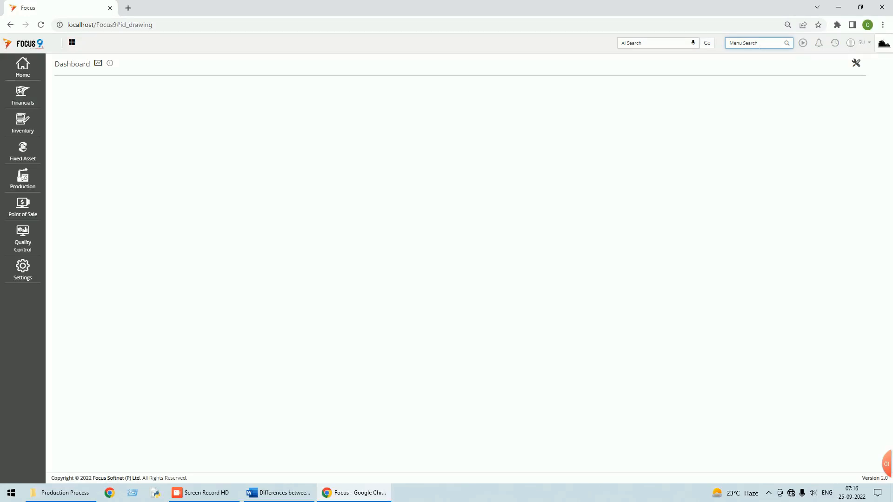
text(productio)
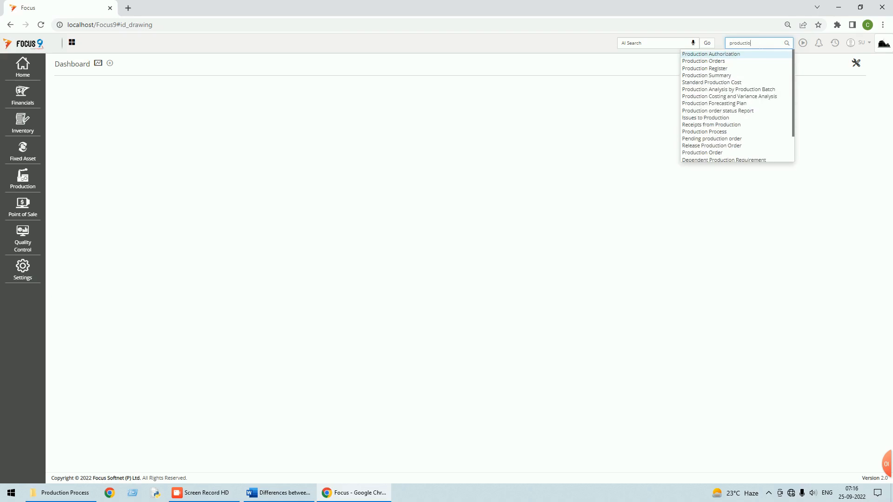
click(712, 153)
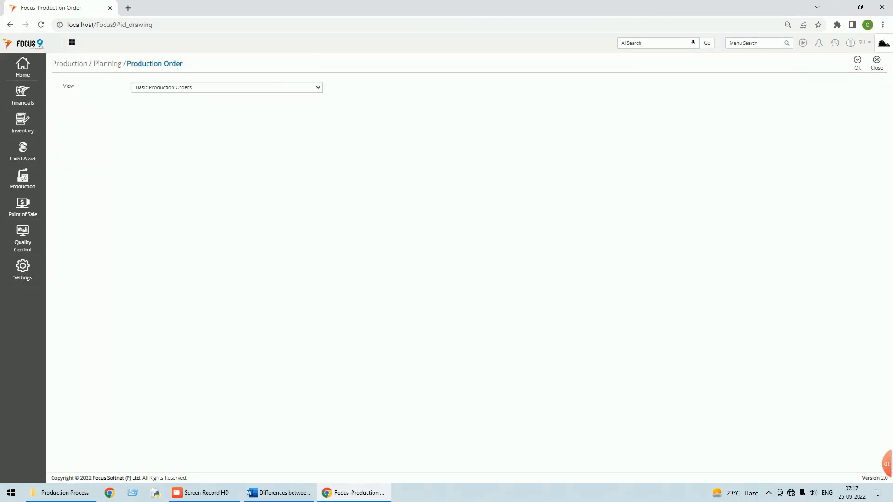
click(858, 63)
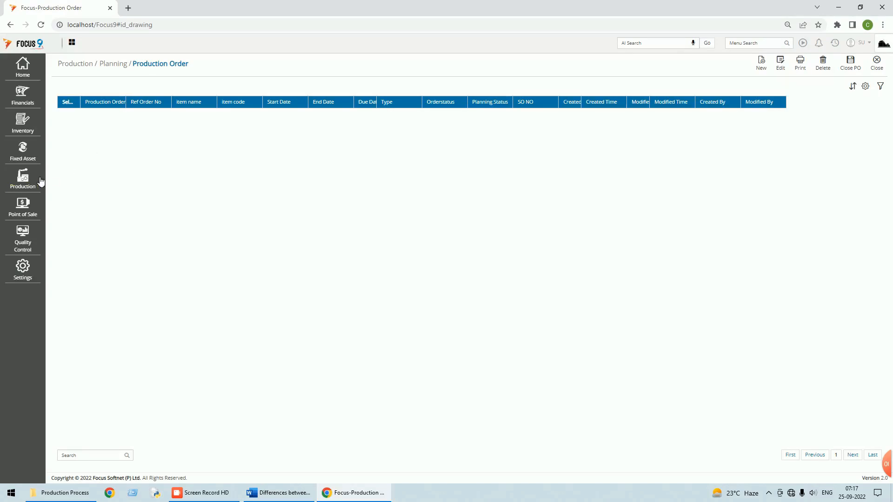
Open Production Order from the Production planning functions and load its list with the Basic Production Orders view.
click(31, 183)
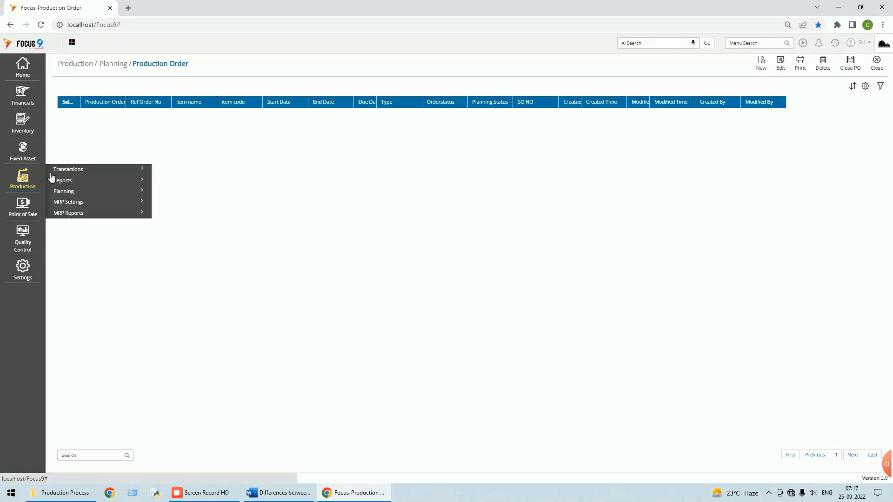
click(75, 172)
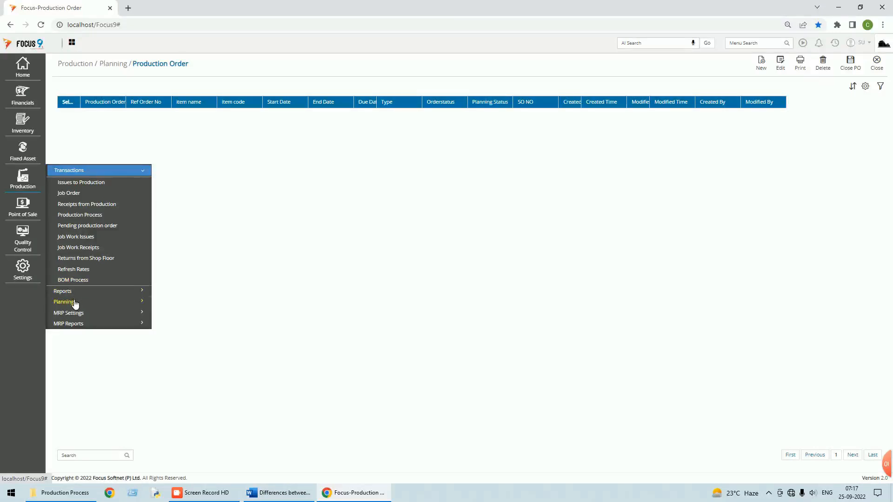
click(74, 302)
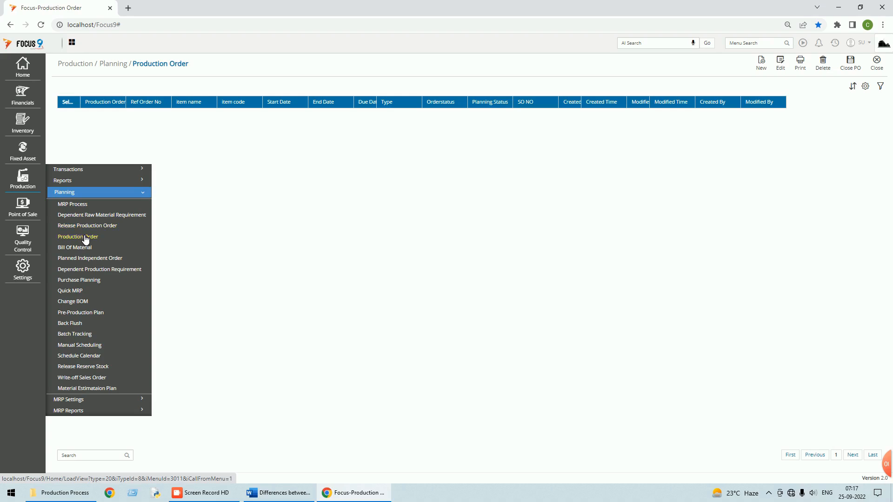
click(86, 238)
click(215, 87)
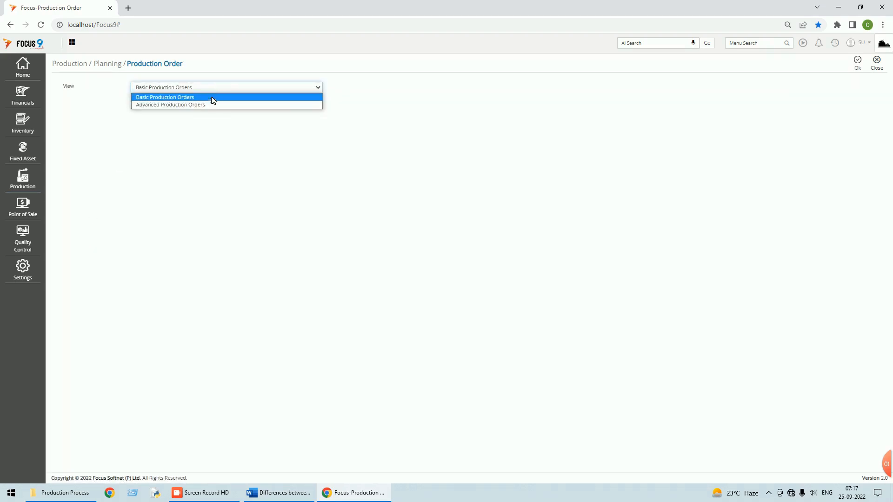
click(205, 98)
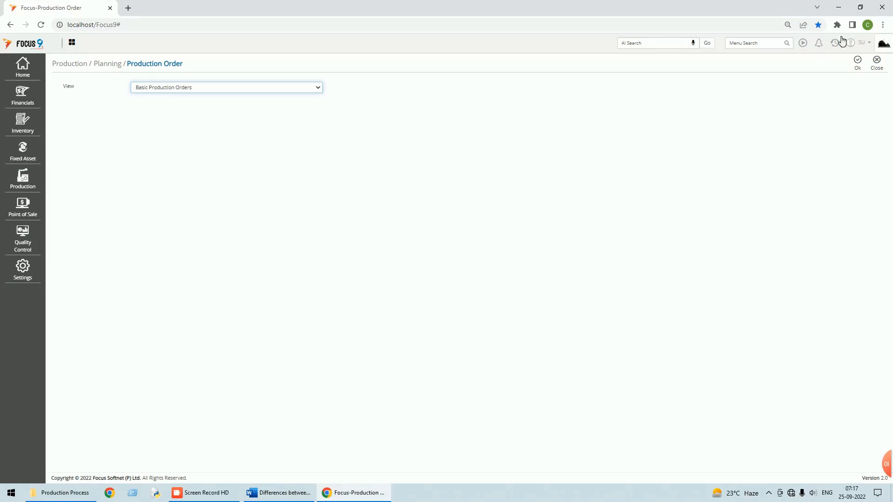
click(857, 62)
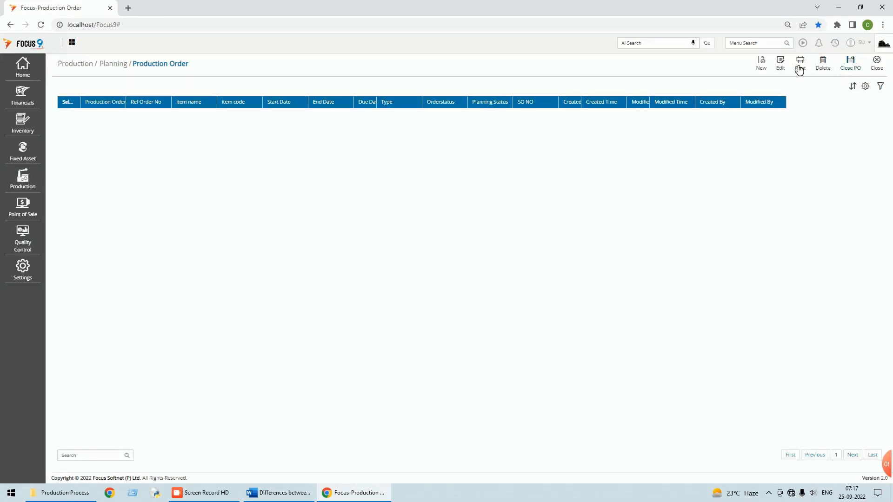
Start a new production order, enter its sales order number, and select Customer A as the customer.
click(763, 65)
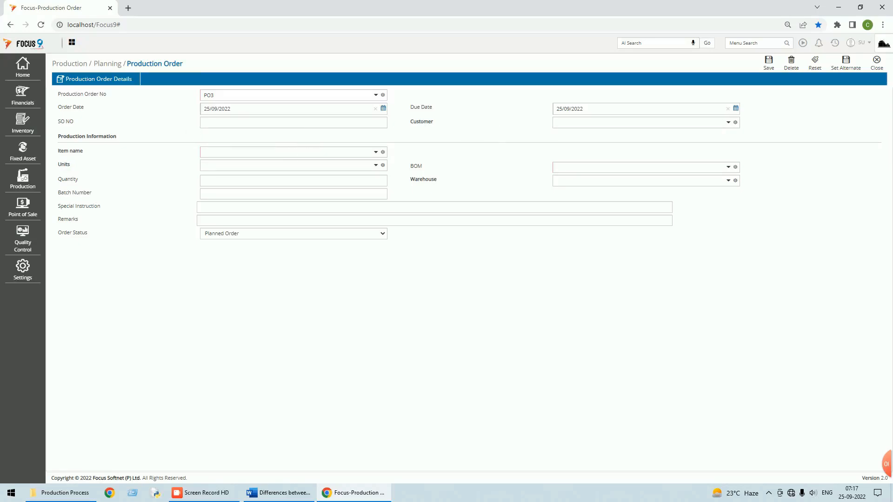
click(302, 123)
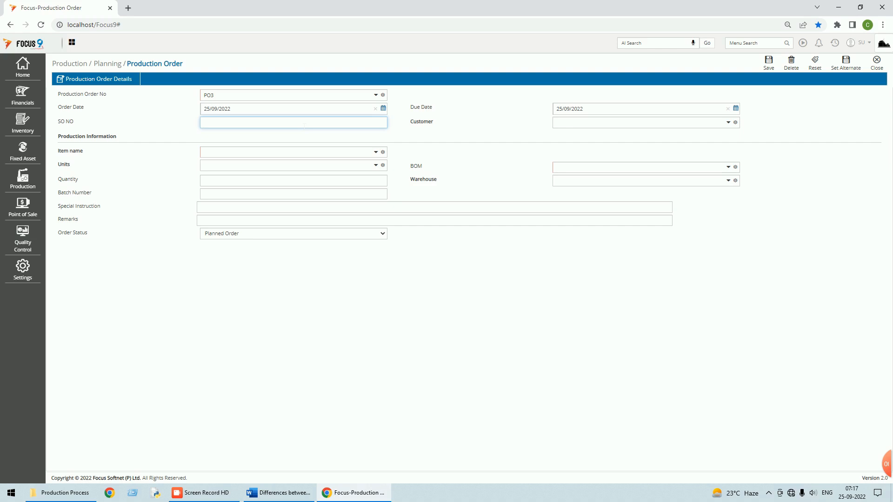
text(6789)
key(Tab)
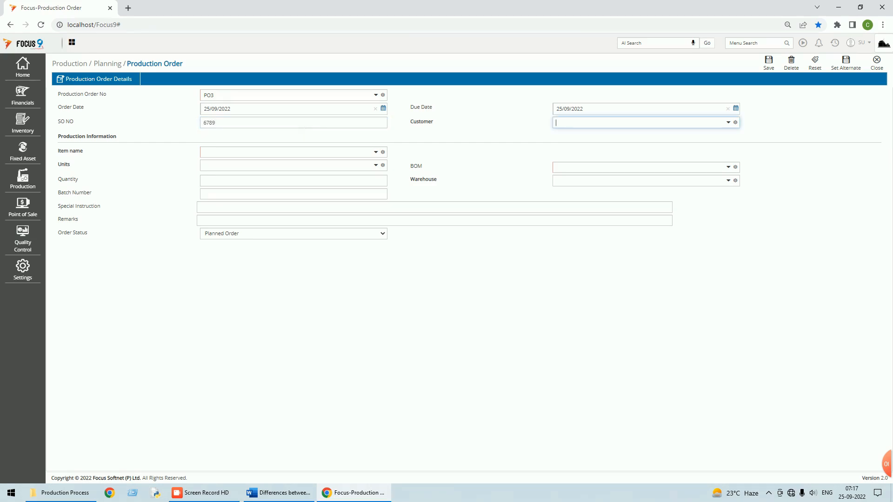
click(728, 122)
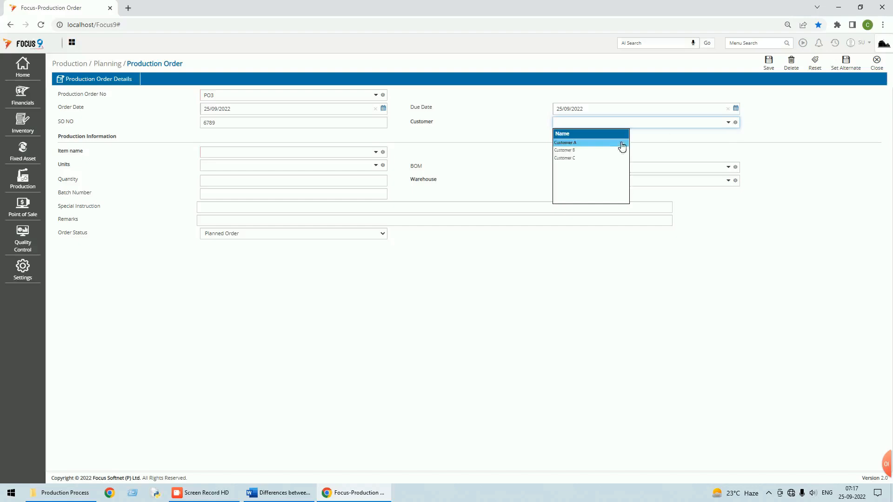
click(577, 144)
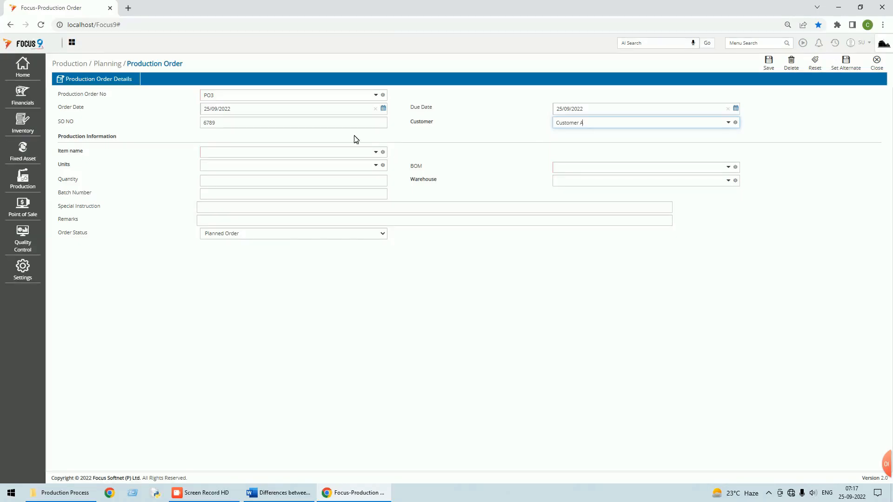
drag(225, 123, 158, 134)
text(1)
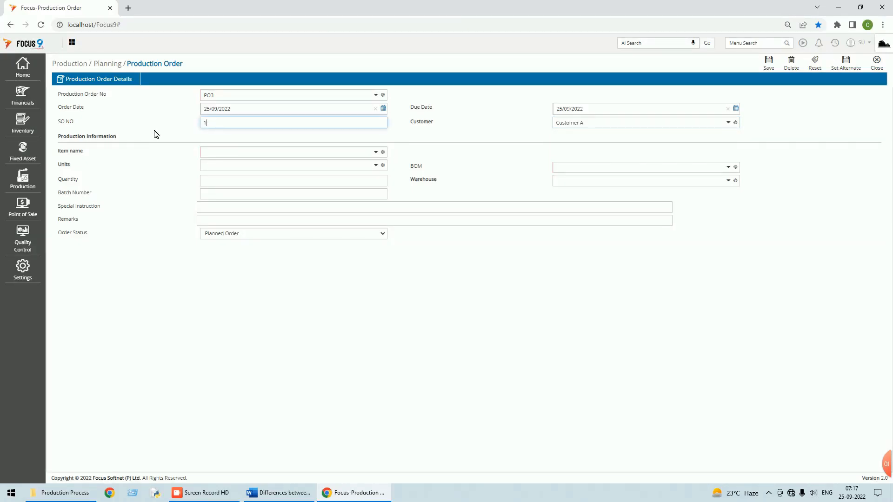
key(Tab)
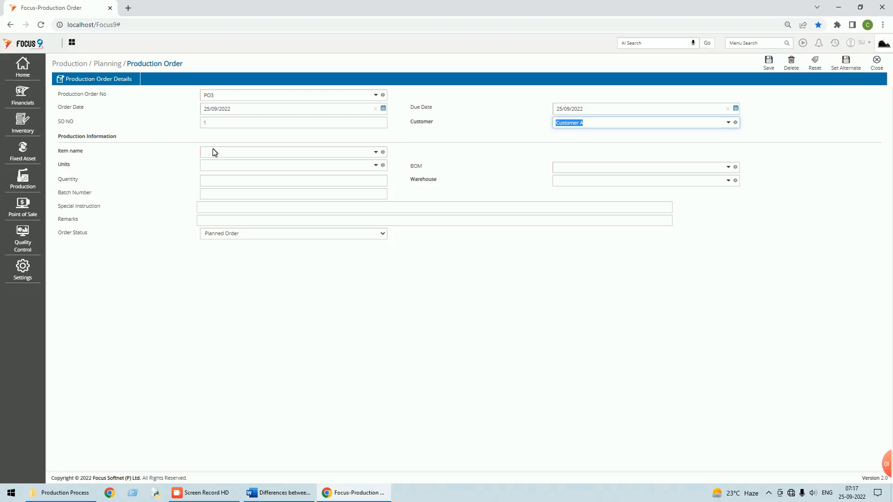
Set the production order's item to FG with its FG BOM, and select Main Stores as the warehouse.
click(376, 152)
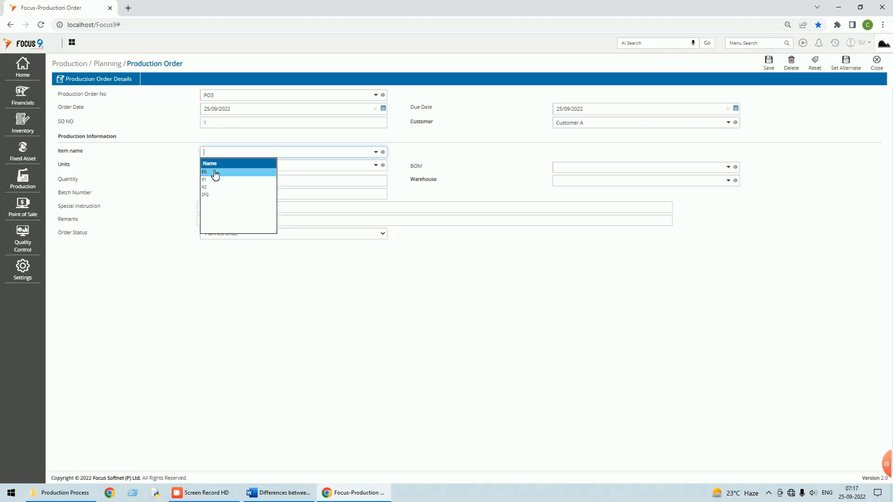
text(FG)
key(Tab)
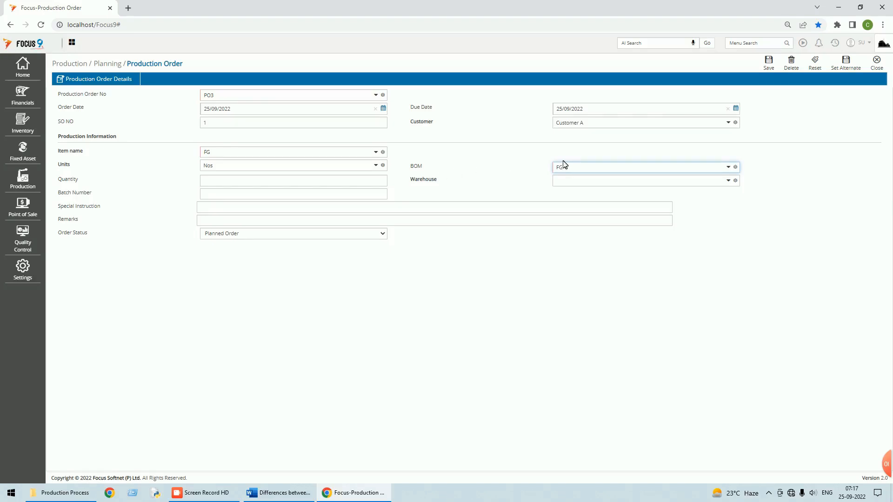
key(Tab)
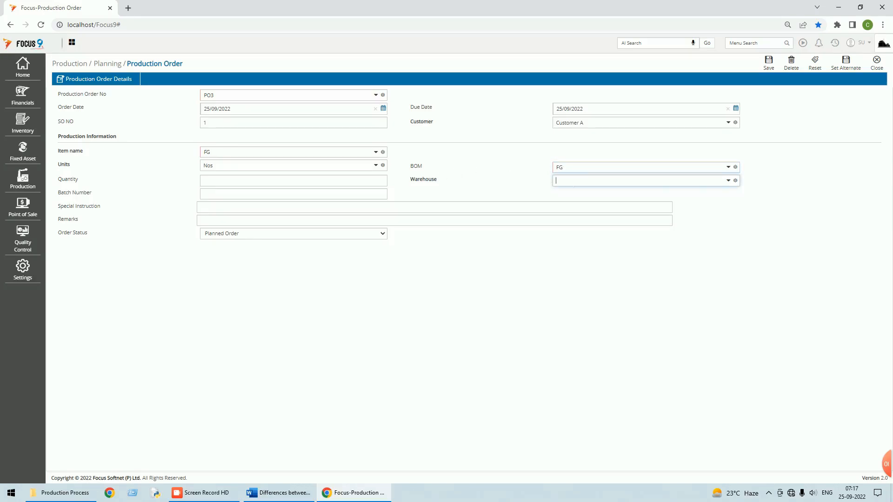
click(729, 181)
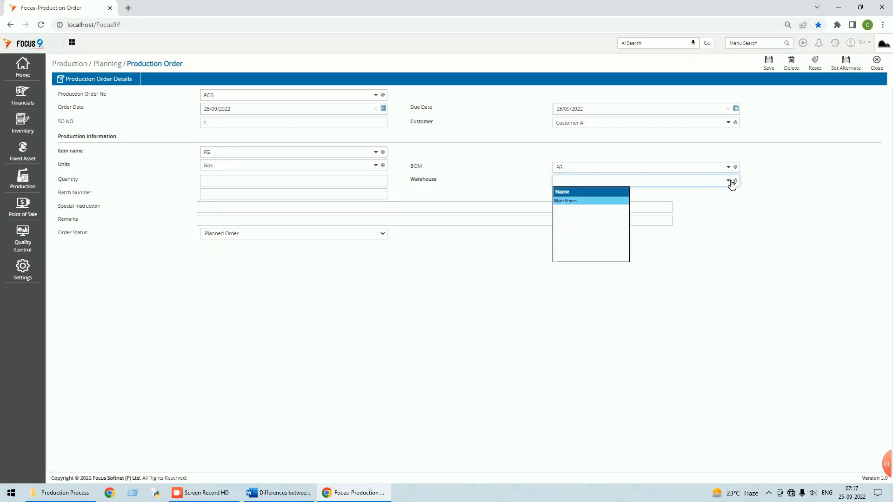
click(580, 205)
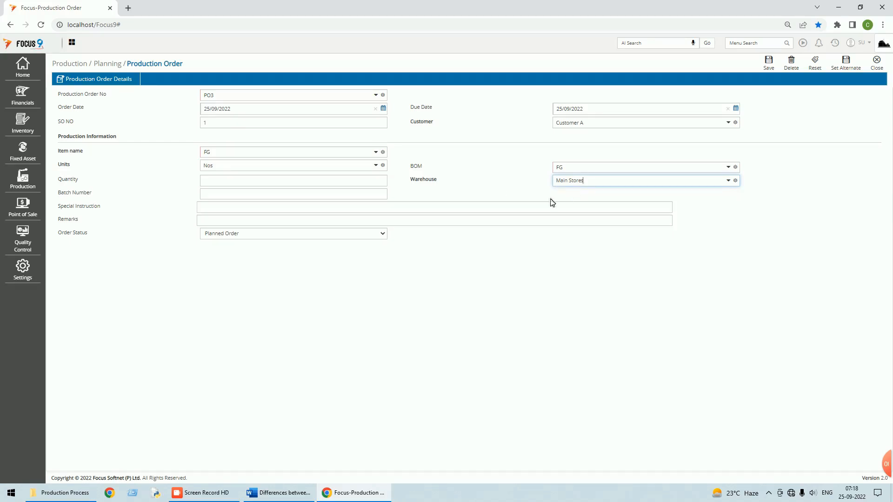
Set the production order quantity to 150 with status Planned Order, then save it and close the Production Order screens.
click(205, 181)
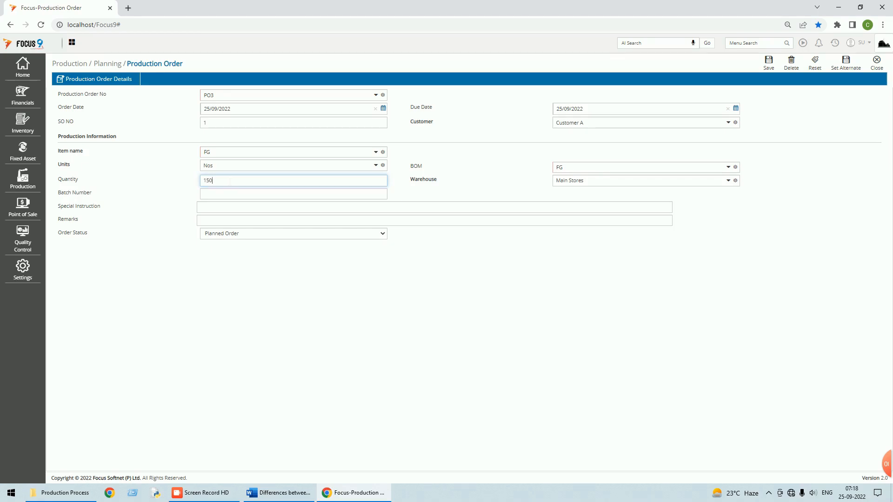
key(Tab)
key(Tab)
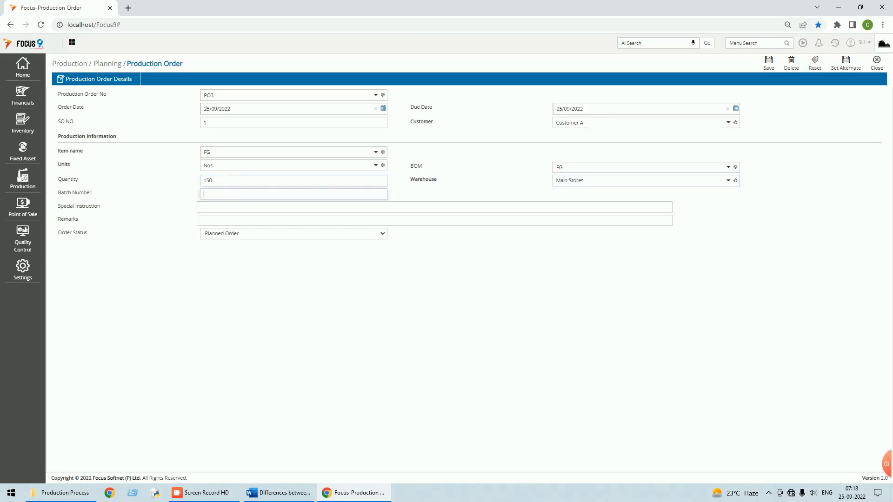
click(382, 234)
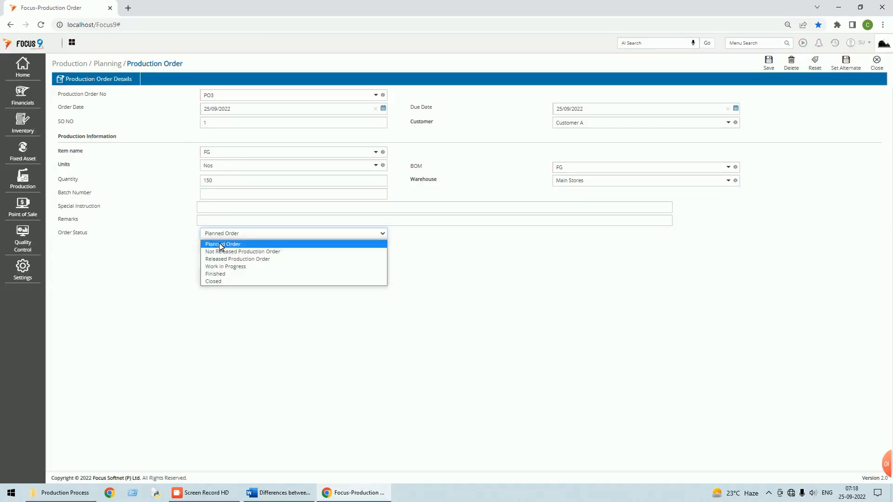
click(221, 245)
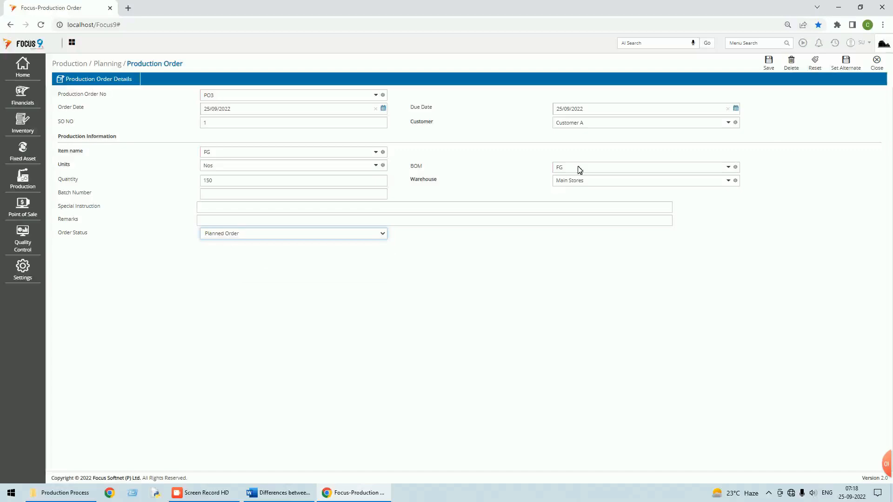
click(770, 66)
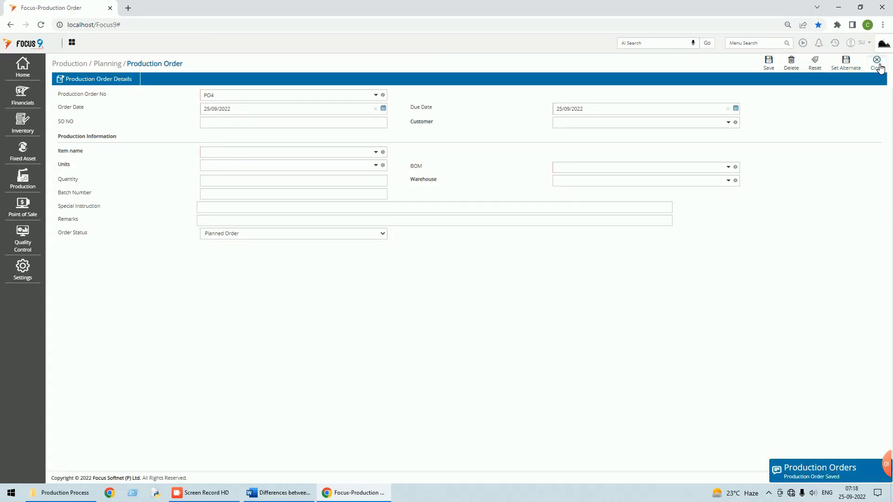
click(879, 67)
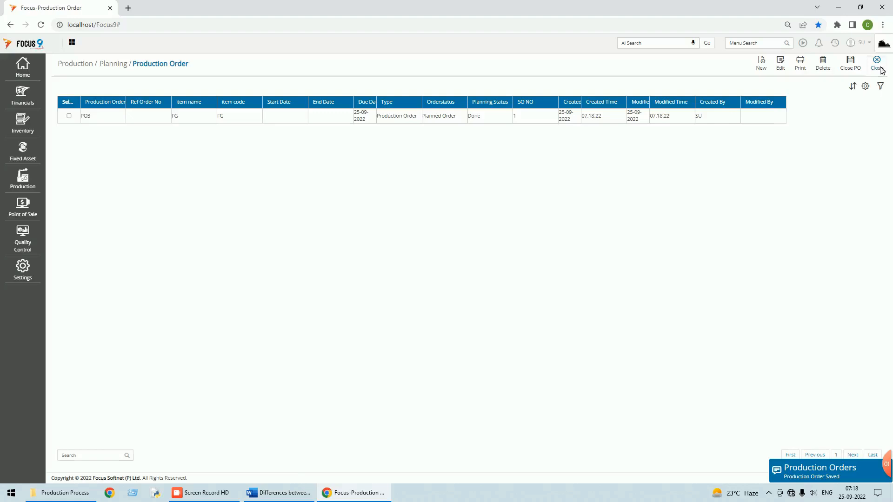
click(879, 65)
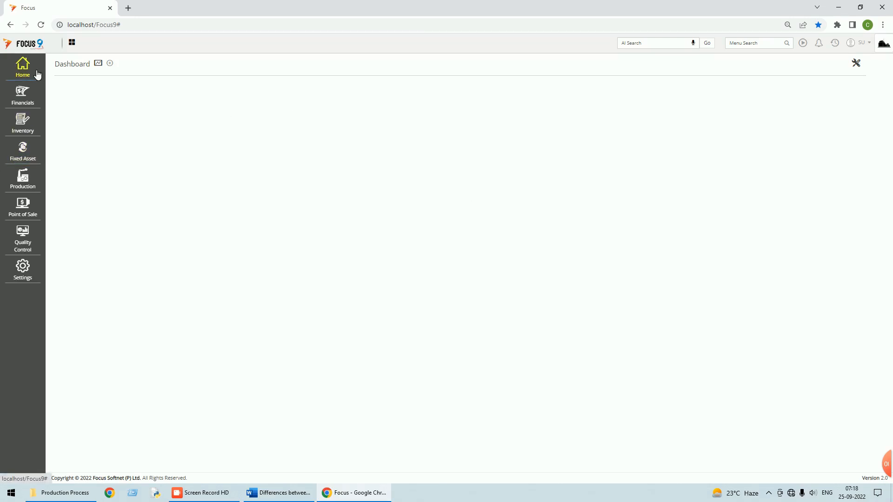
Create a warehouse named Production Floor with code PFWH in the Warehouse master, then save and close it.
click(23, 70)
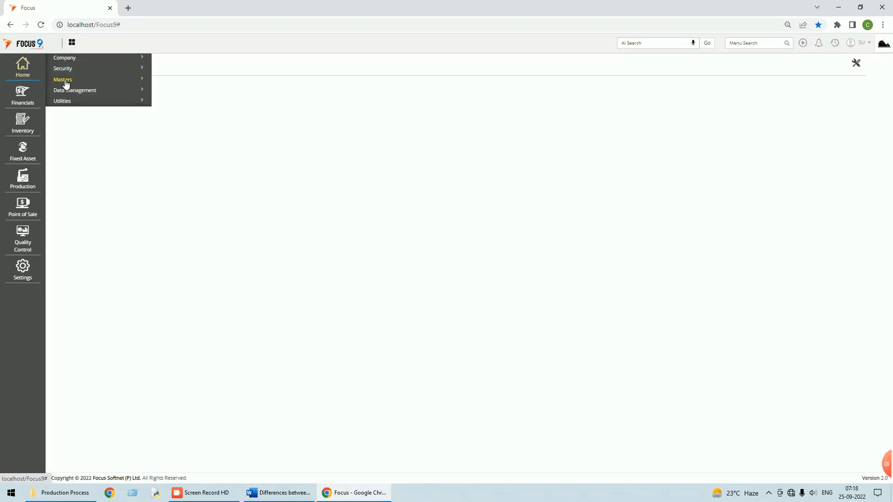
click(66, 80)
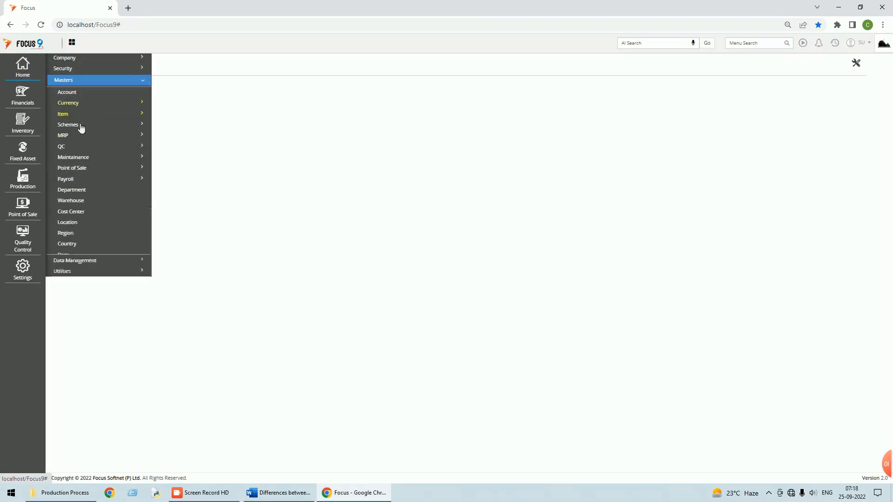
click(69, 202)
click(737, 63)
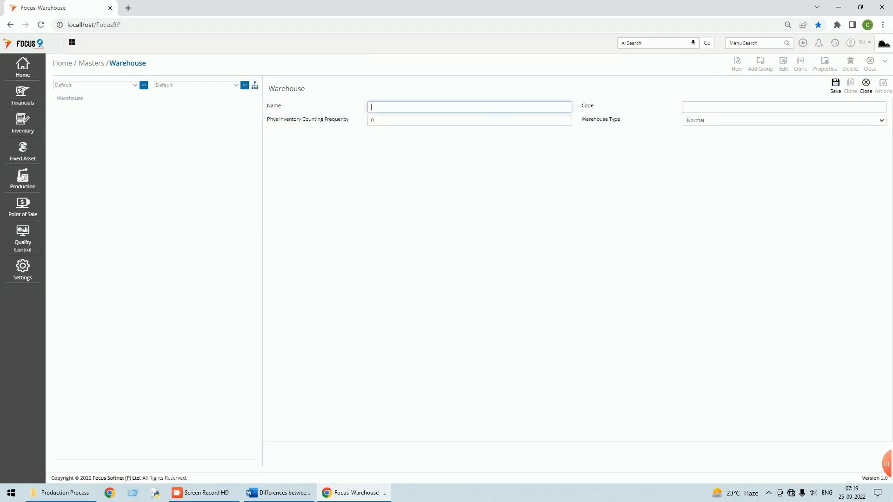
text(Production Floor)
key(Tab)
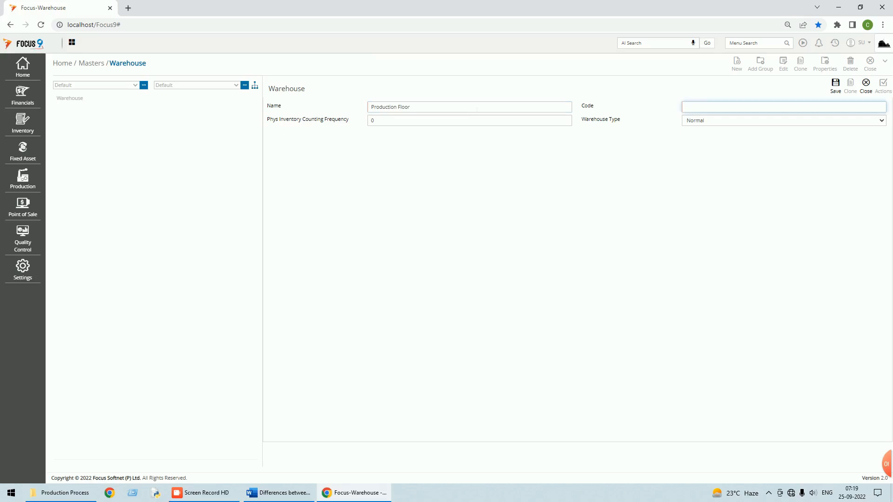
text(PFWH)
click(839, 90)
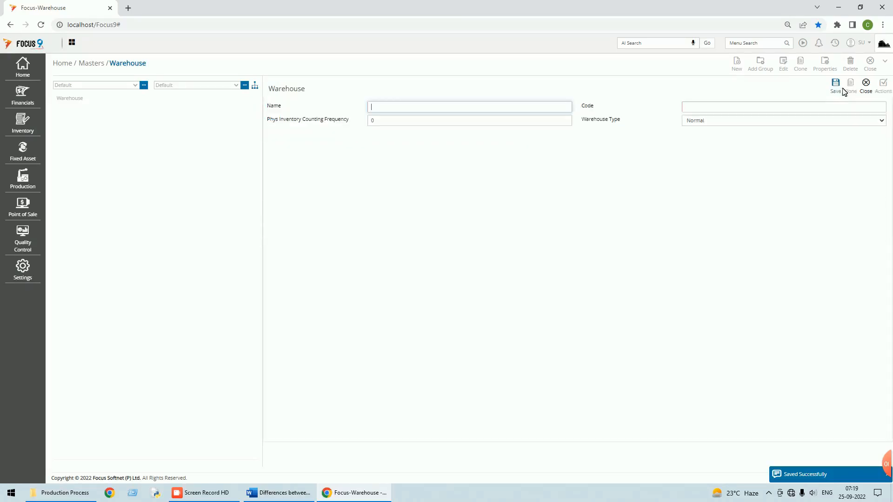
click(867, 85)
click(871, 71)
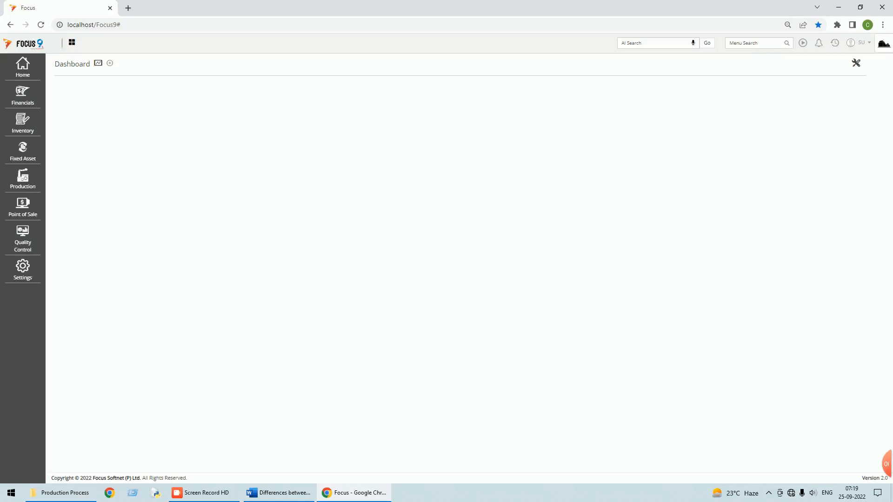
Find the Stock Transfers screen by searching for "stock tr" and open it.
text(sy)
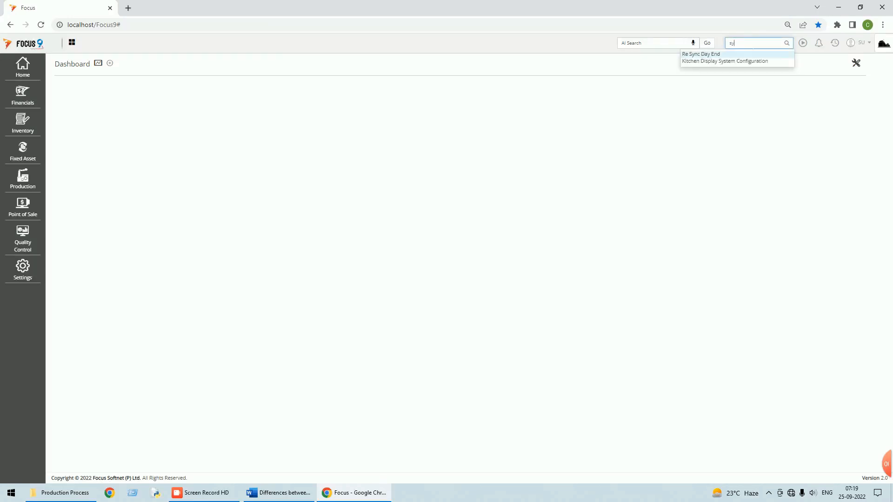
key(BackSpace)
text(toc)
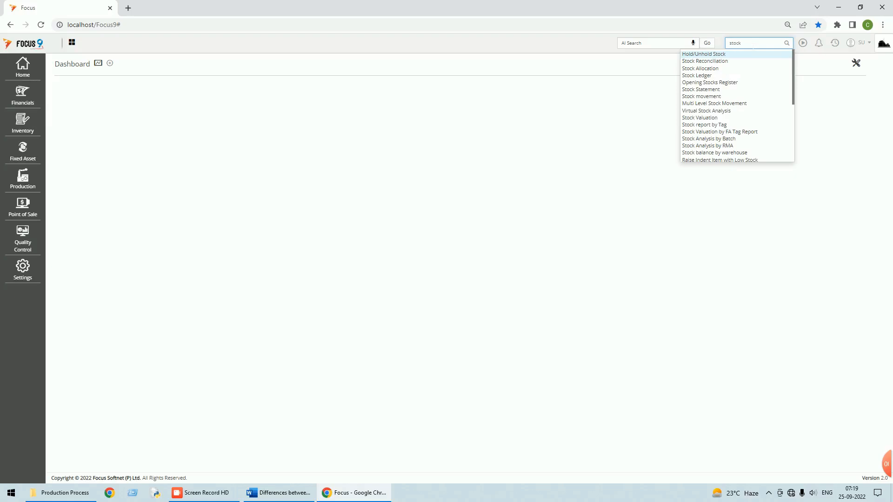
text(k tr)
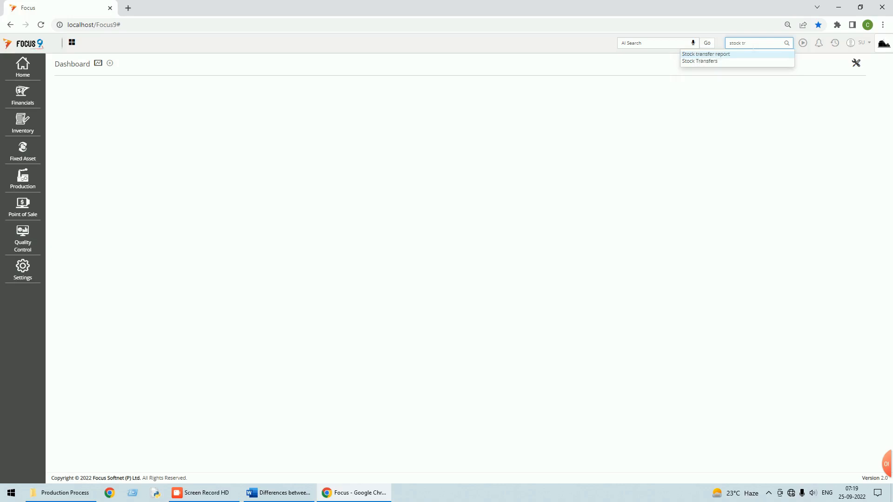
click(703, 62)
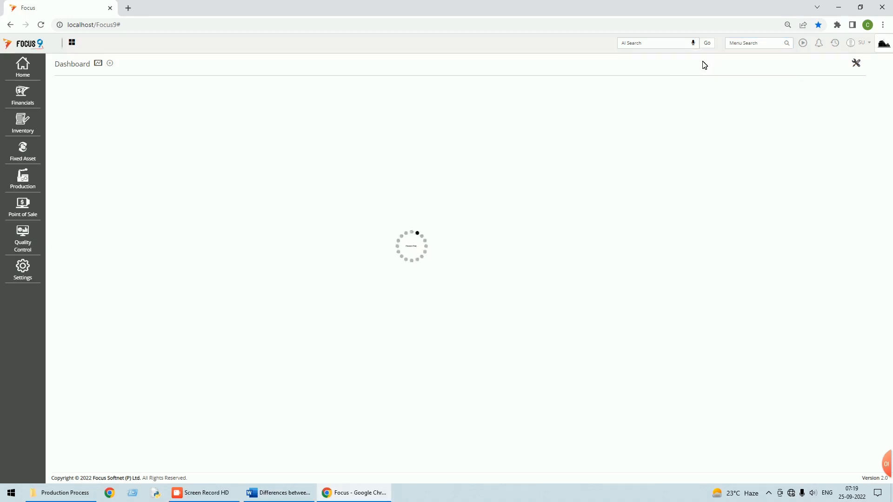
Add Warehouse as the first master in the Stock Transfers document settings and update the settings.
click(859, 66)
click(85, 176)
key(w)
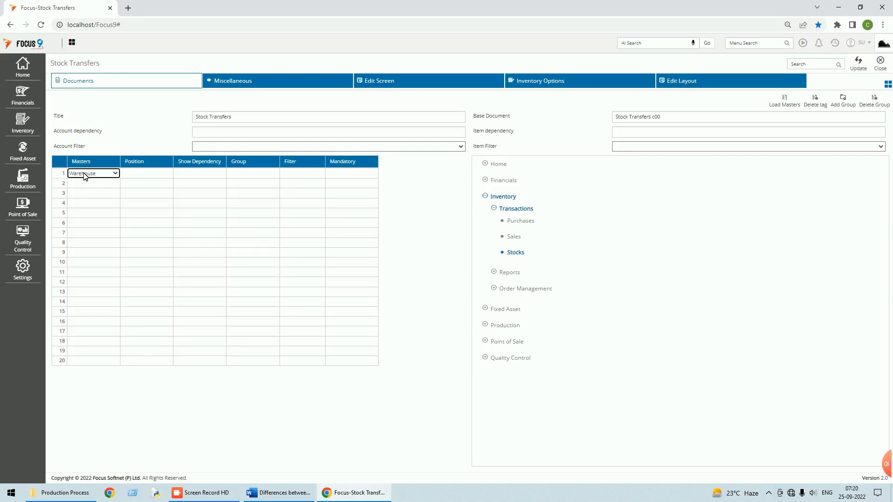
key(Tab)
key(Tab)
click(858, 65)
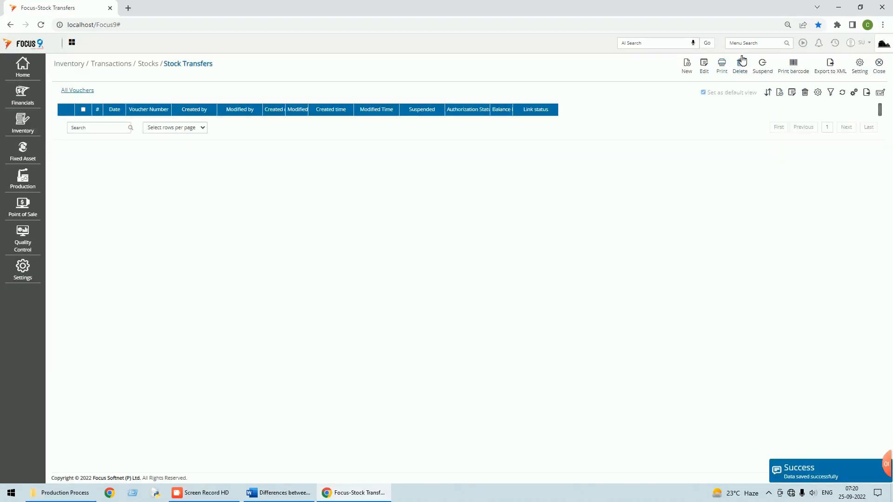
Start a new stock transfer of type Issues with Main Stores as the header warehouse and Production Floor in the first row.
click(688, 69)
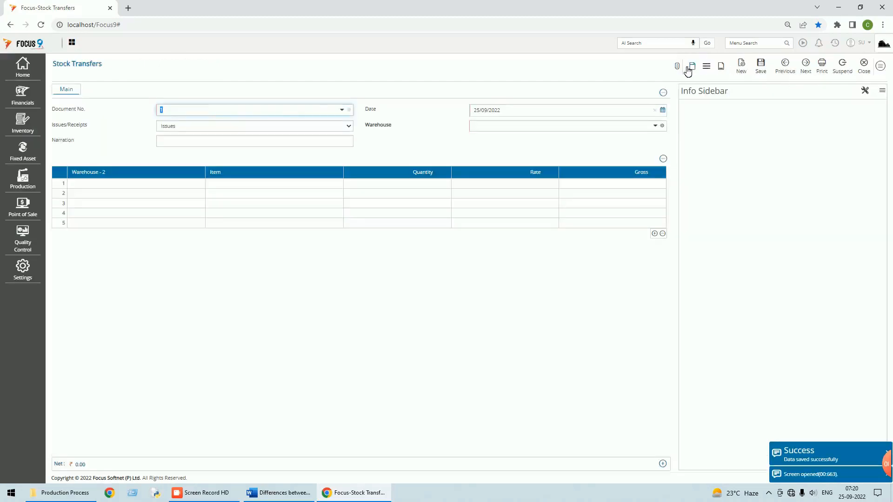
click(261, 130)
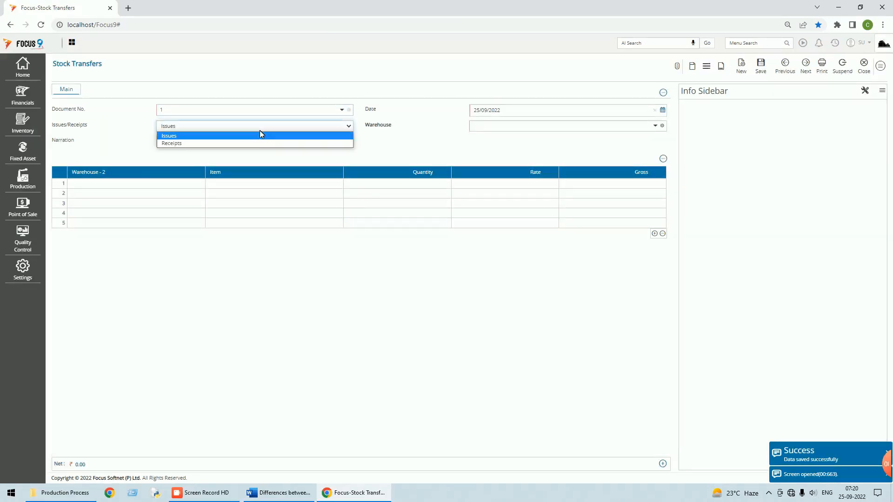
click(104, 184)
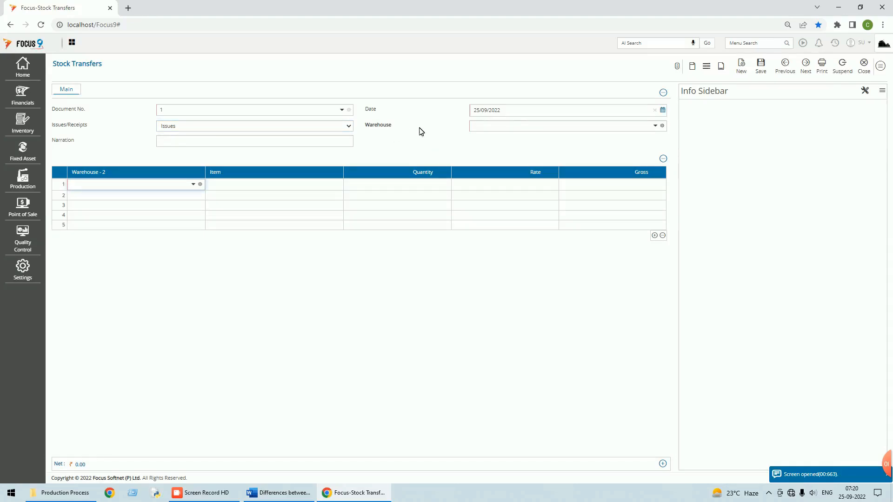
click(225, 126)
click(150, 185)
click(572, 126)
click(655, 125)
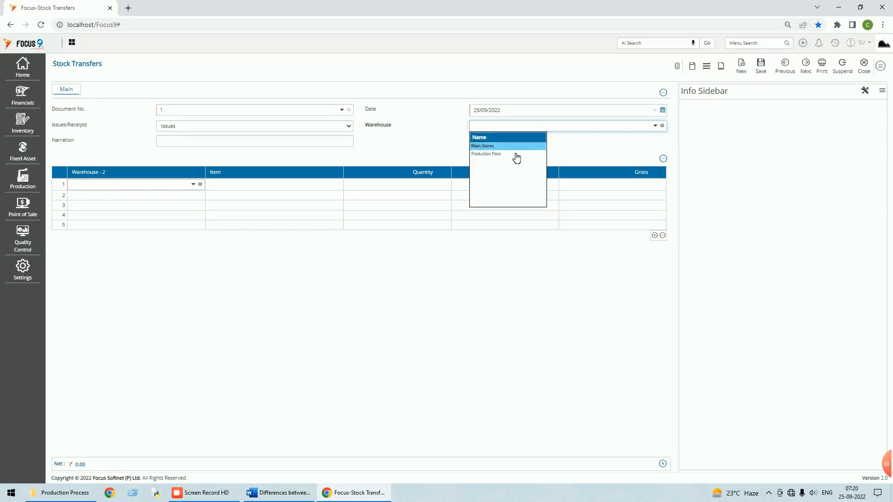
click(492, 147)
click(150, 184)
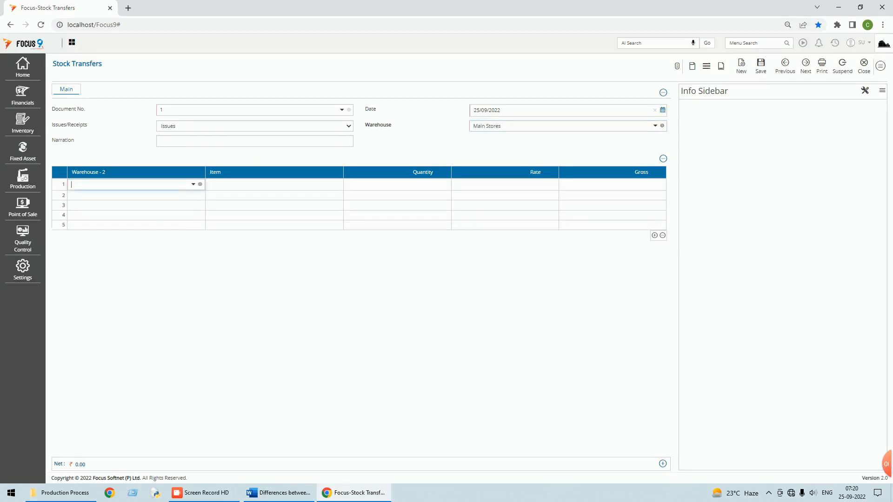
click(193, 184)
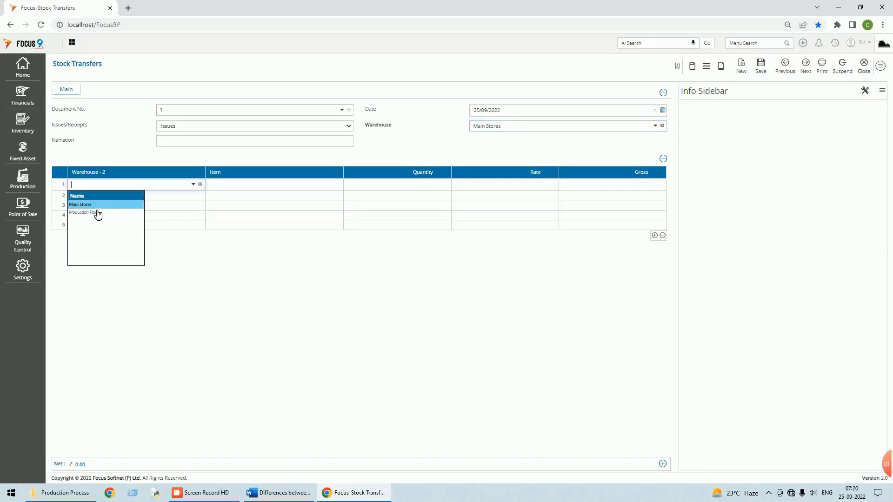
click(95, 212)
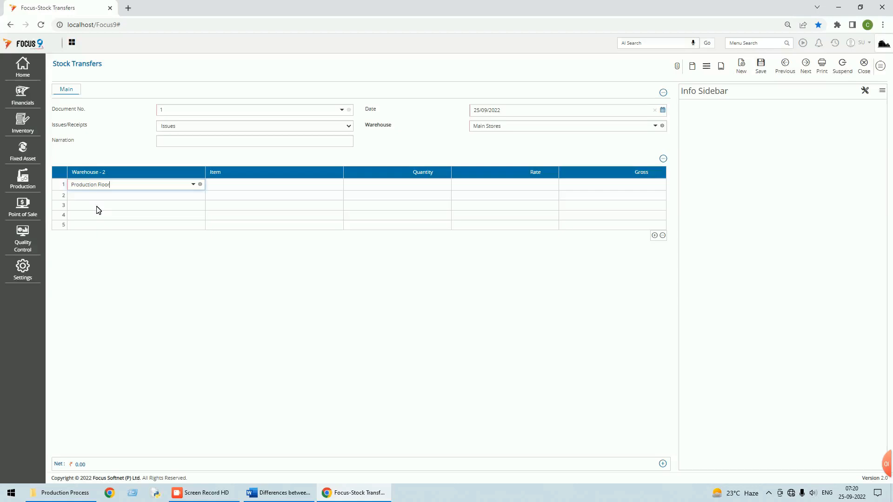
Load the BOM input items into the stock transfer for item FG, BOM FG and quantity 150.
click(884, 69)
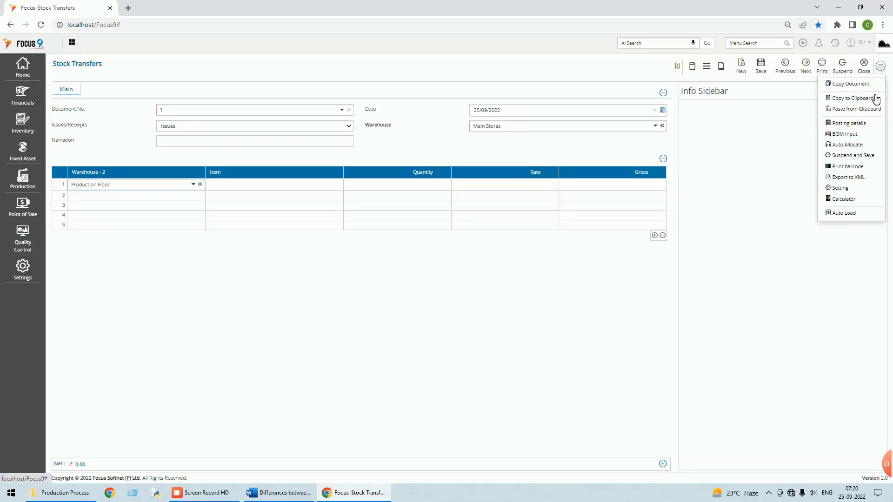
click(852, 139)
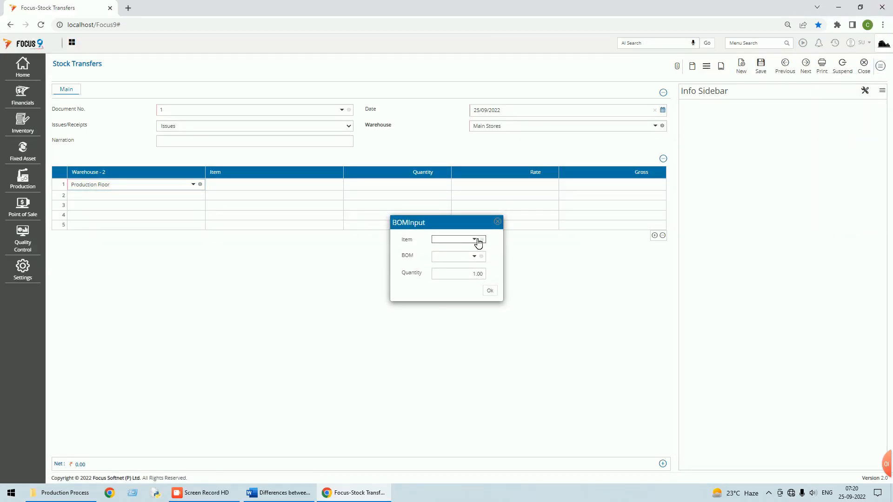
click(475, 239)
click(437, 259)
click(478, 259)
click(452, 278)
key(Tab)
text(1)
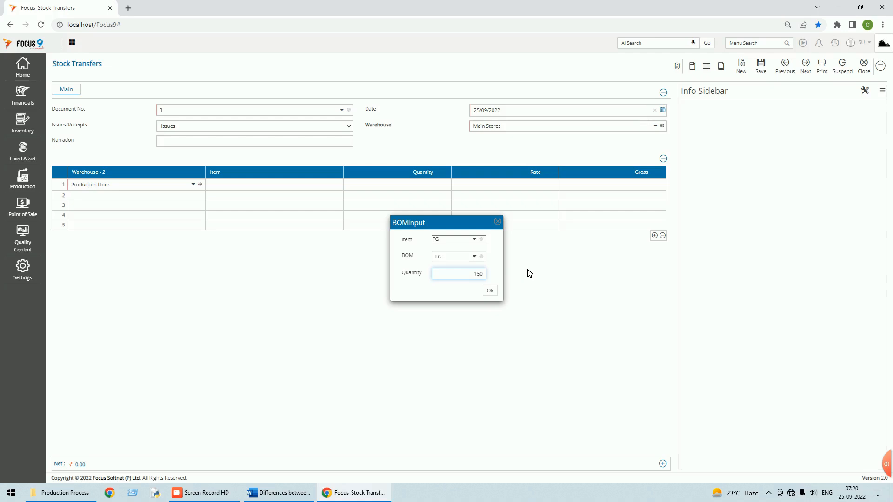
click(491, 291)
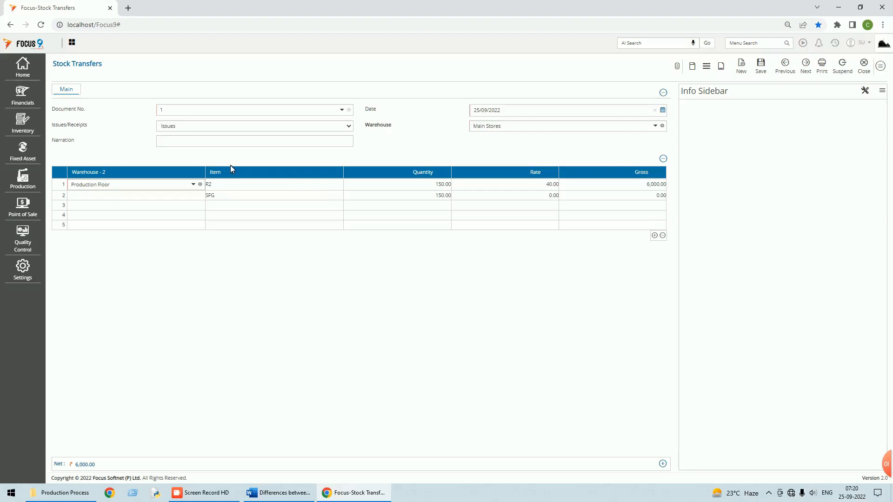
Try to change the item in the first stock transfer row to R1.
right_click(61, 196)
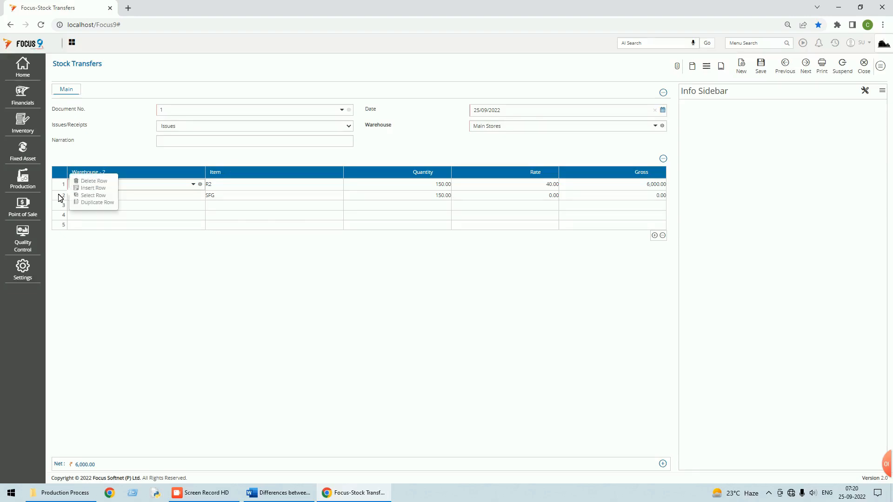
click(146, 167)
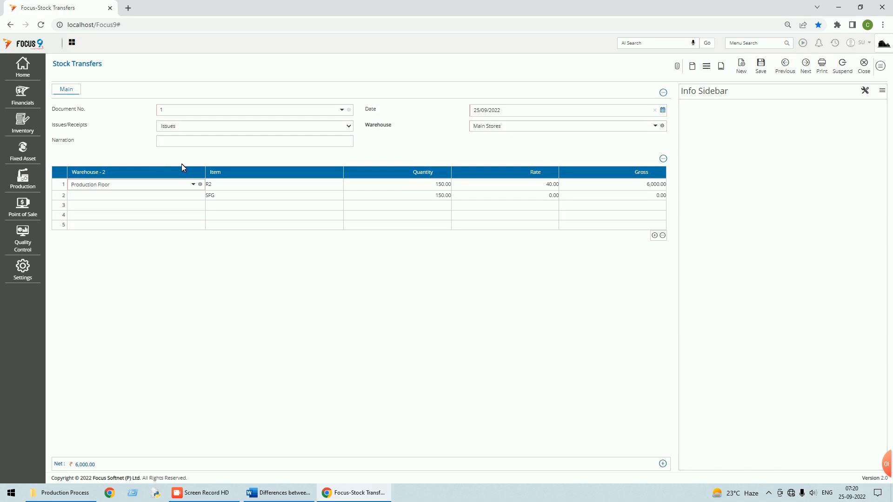
click(222, 188)
key(BackSpace)
text(1)
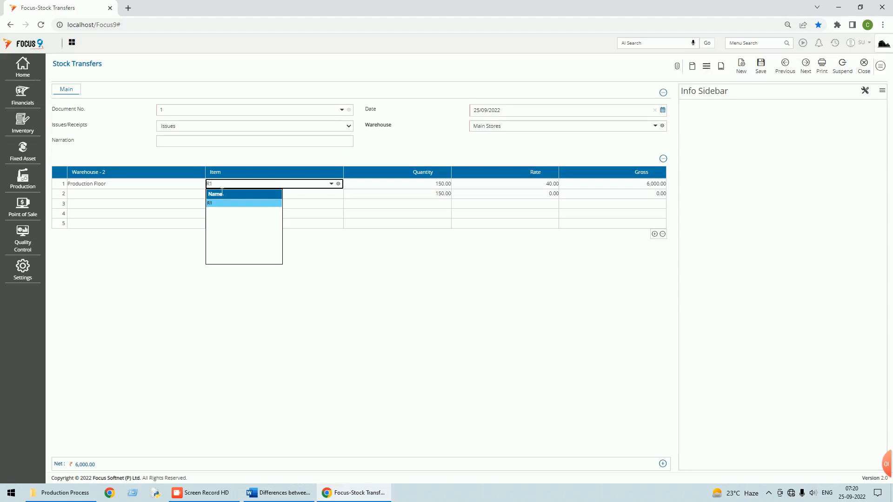
click(423, 212)
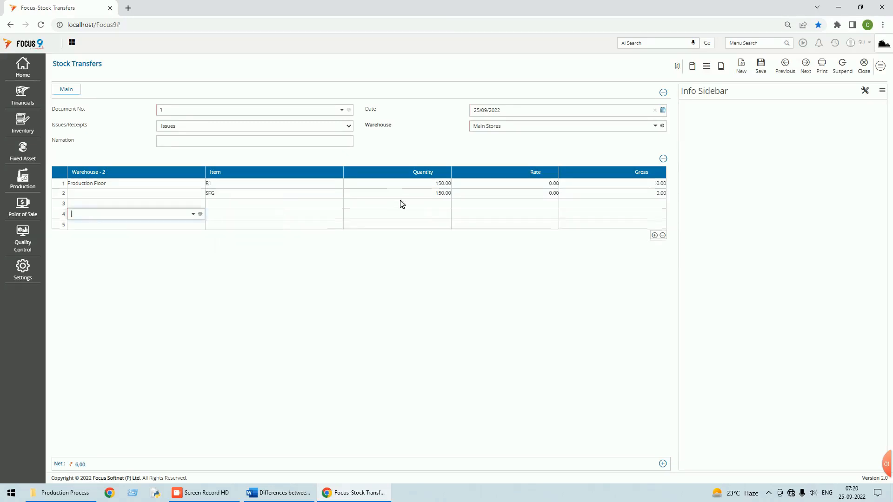
Discard the unsaved stock transfer and start a new one.
click(865, 70)
click(483, 89)
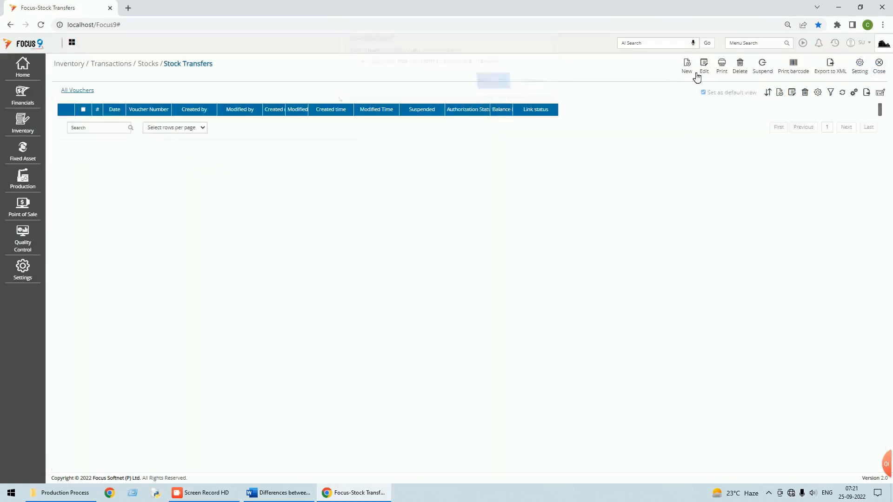
click(693, 70)
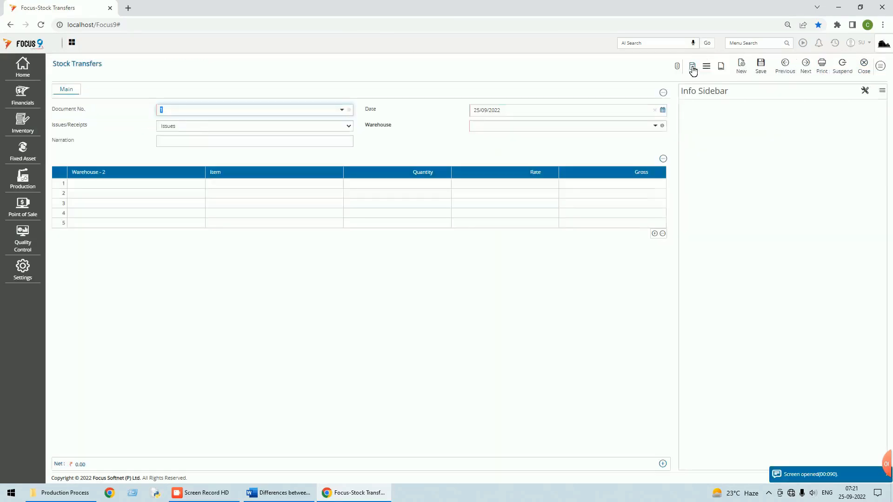
Load the BOM input items into the stock transfer for item SFG with quantity 150.
click(882, 68)
click(882, 68)
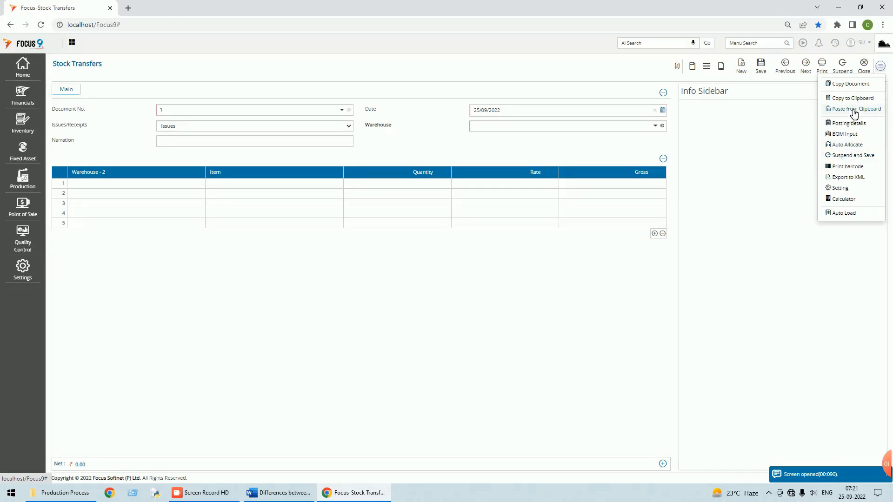
click(847, 134)
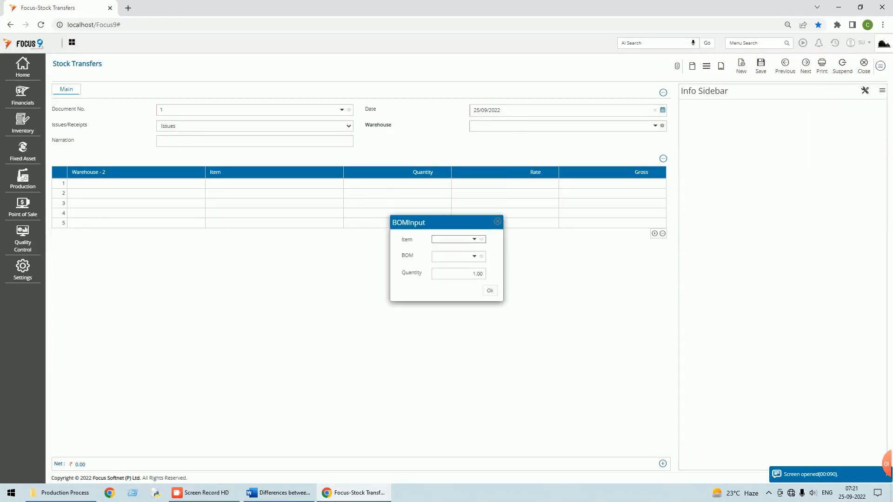
click(474, 239)
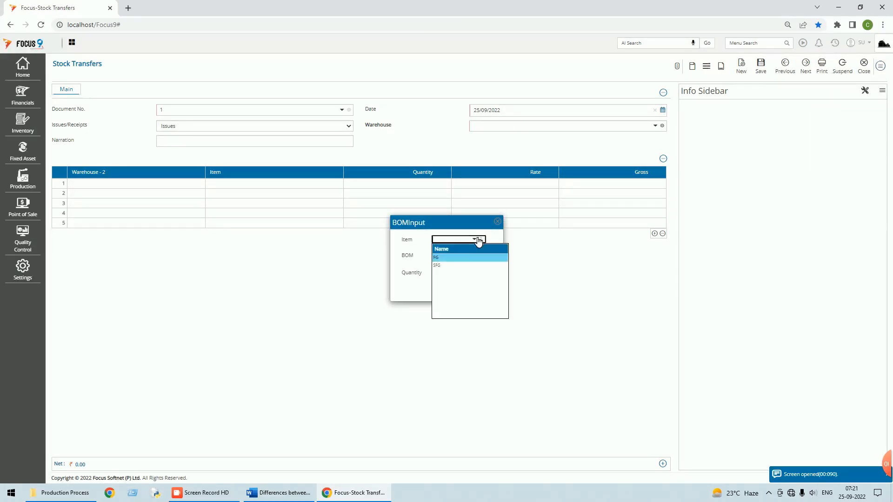
click(437, 266)
click(479, 259)
click(447, 278)
key(Tab)
text(150)
key(Tab)
click(491, 291)
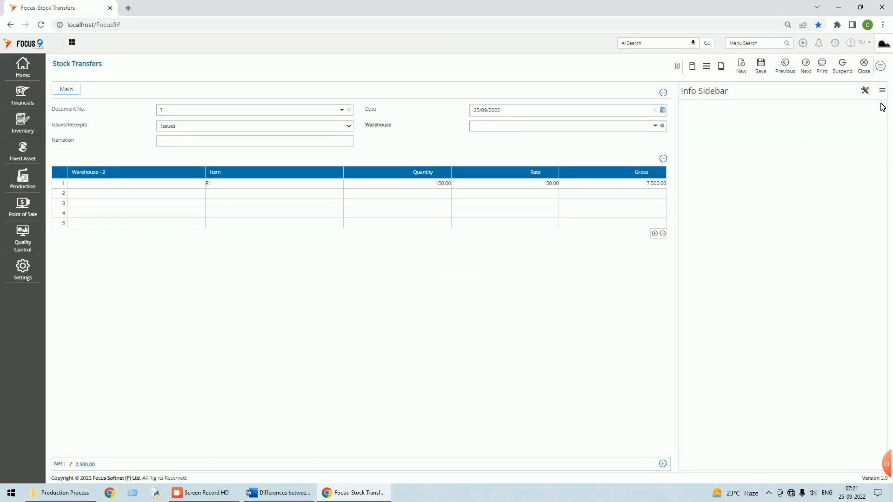
Add the BOM input items for item FG, BOM FG and quantity 150 to the same stock transfer.
click(881, 65)
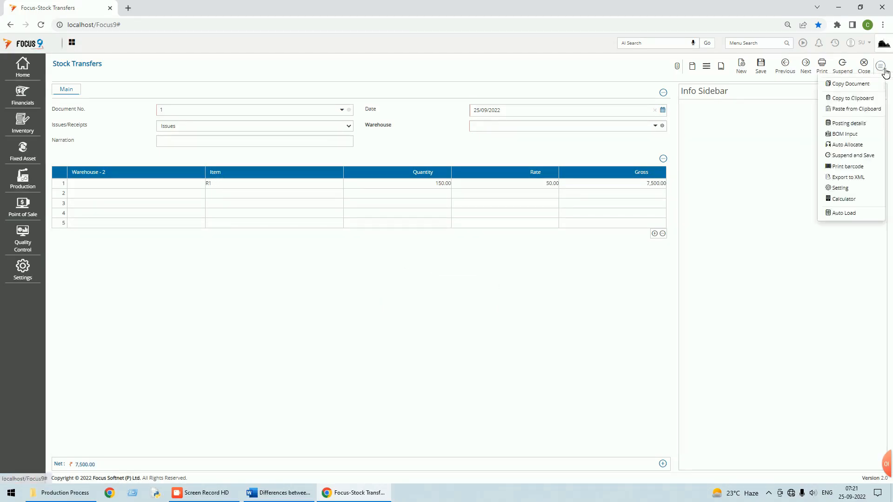
click(854, 135)
click(477, 242)
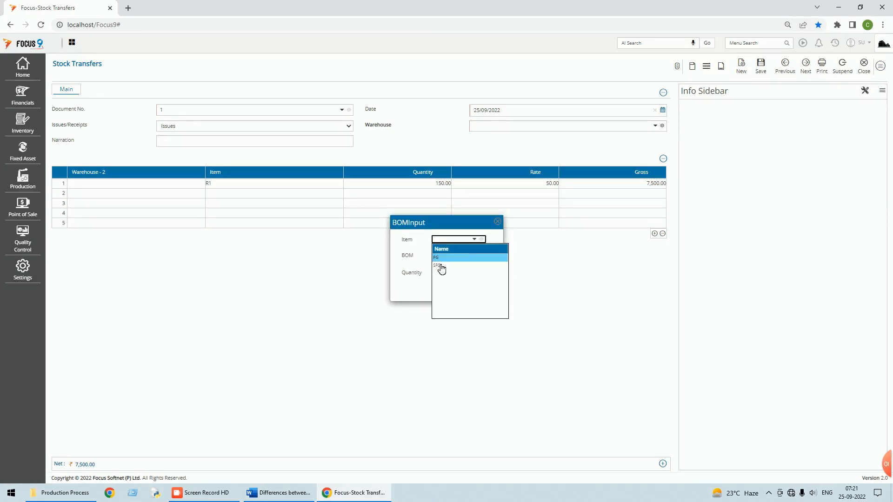
text(FG)
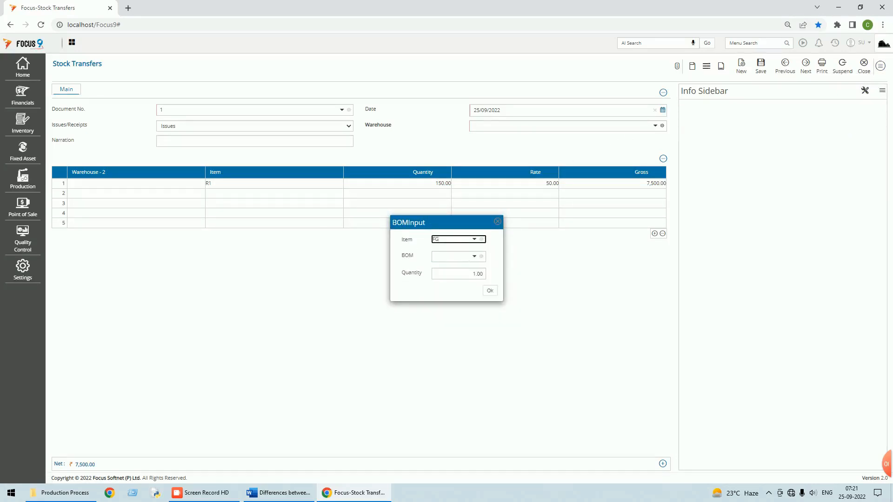
click(474, 256)
text(FG)
key(Tab)
text(1)
click(493, 291)
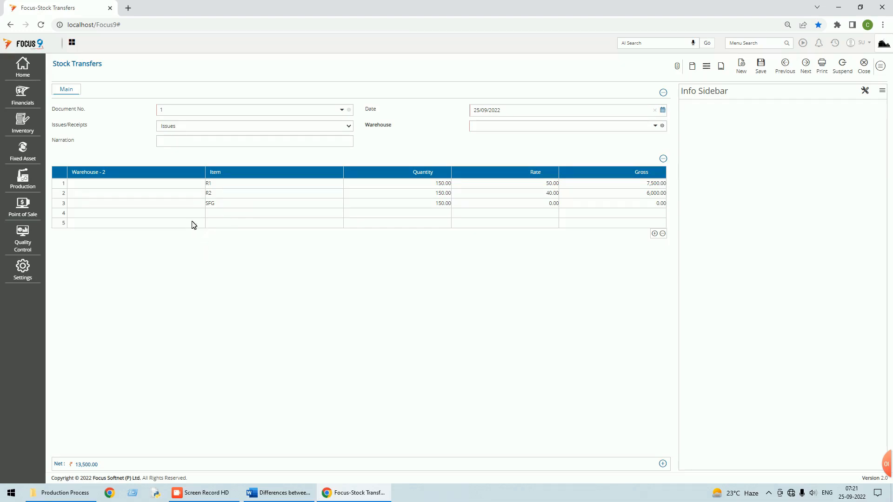
Delete the SFG row and set Production Floor as the row warehouse for items R1 and R2.
click(64, 207)
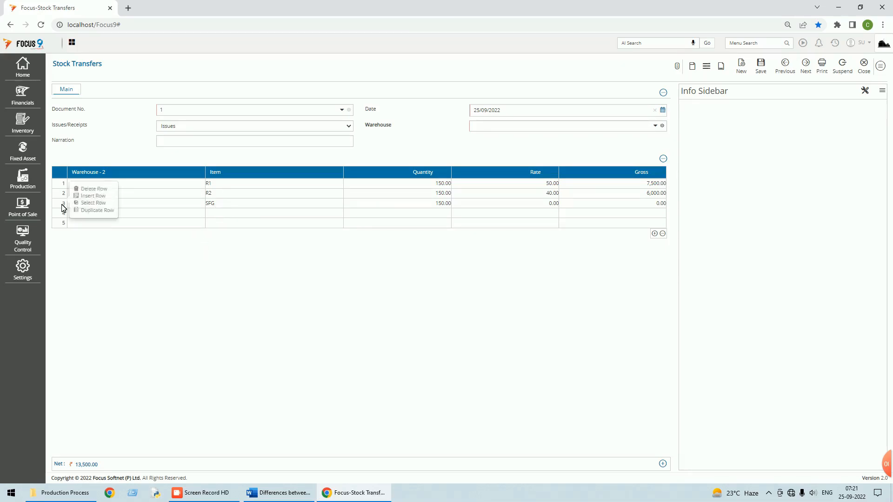
click(86, 188)
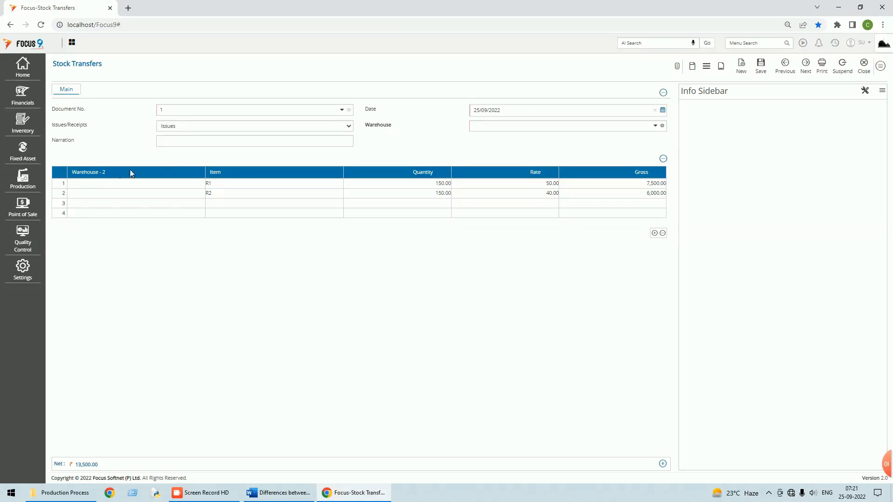
click(120, 186)
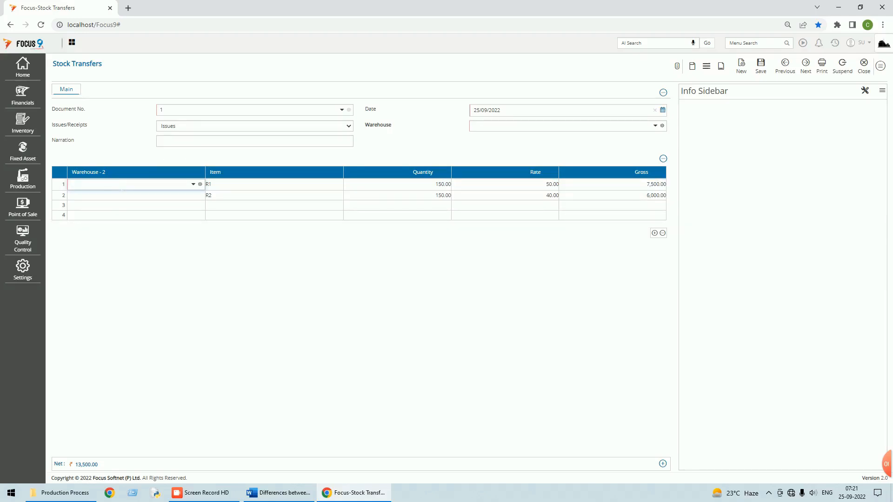
text(p)
key(Down)
click(166, 199)
click(278, 195)
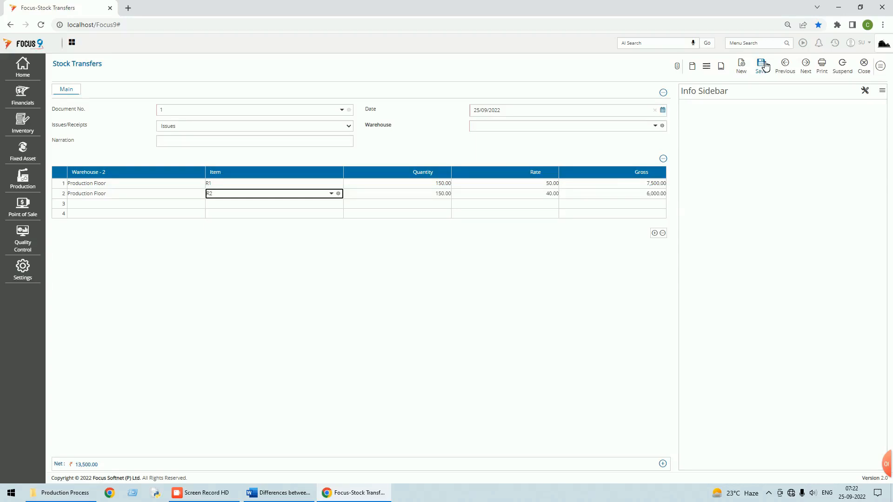
Fill in the mandatory header warehouse and save the stock transfer.
click(766, 67)
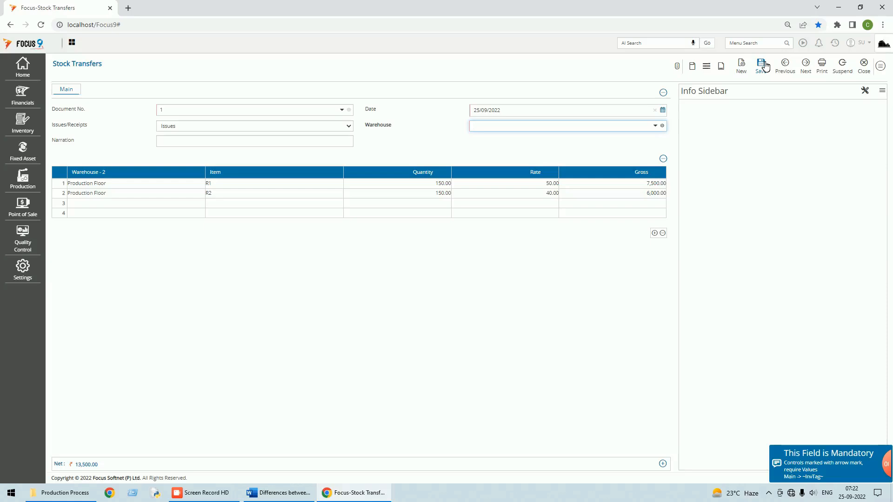
click(656, 125)
click(488, 146)
click(761, 66)
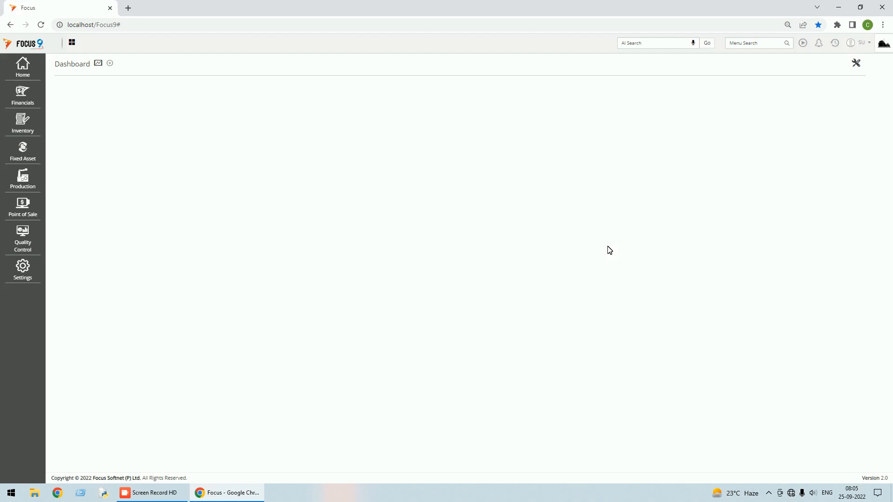
Find Production Order by searching for "production", review the orders in the Advanced Production Orders view, and close the list.
click(760, 45)
text(produ)
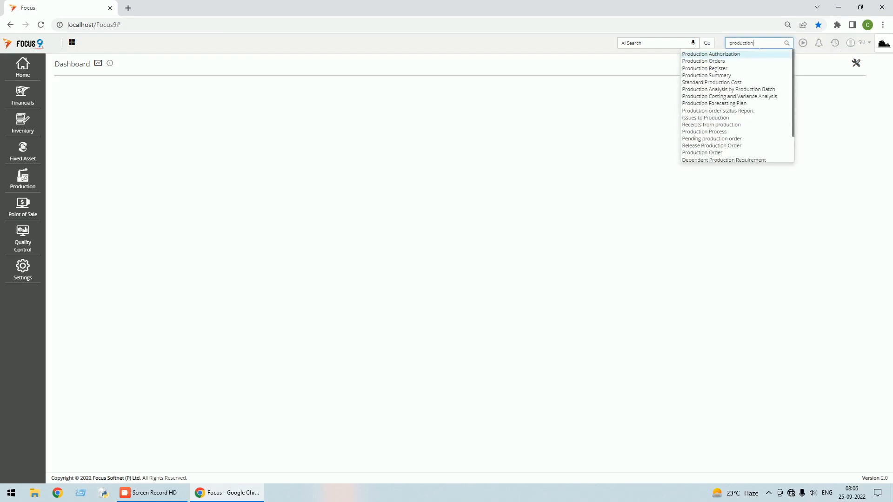
click(700, 153)
click(319, 88)
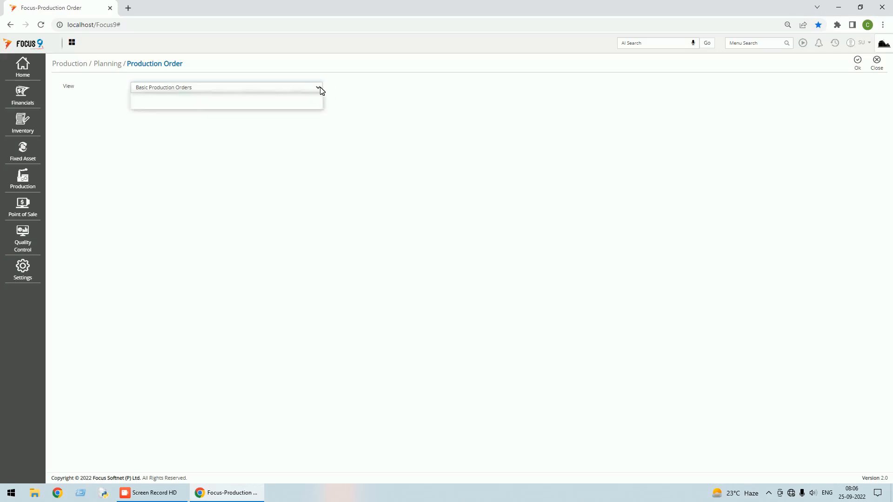
click(221, 105)
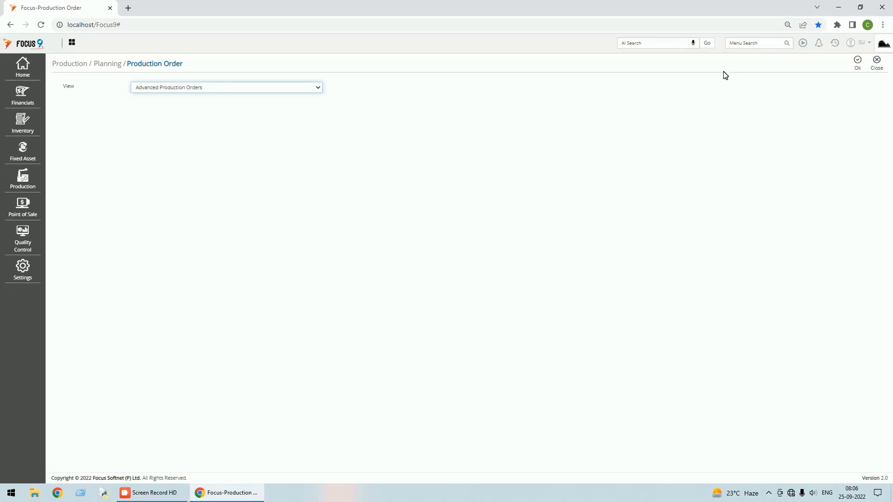
click(858, 62)
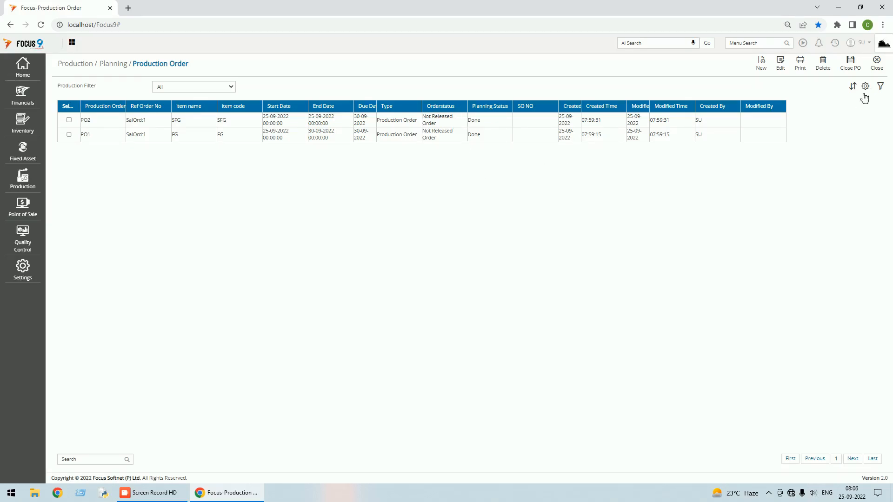
click(877, 63)
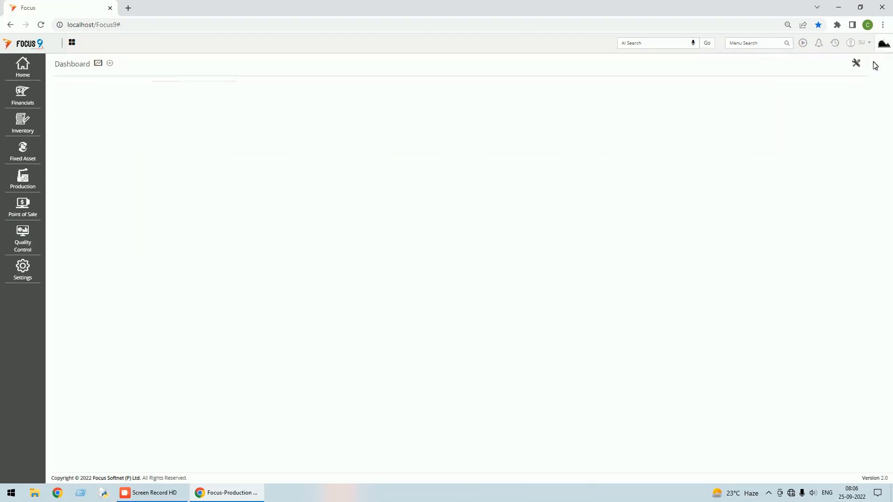
Open Release Production Order by searching for "rel", release the SFG production order, and close the screen.
text(rea)
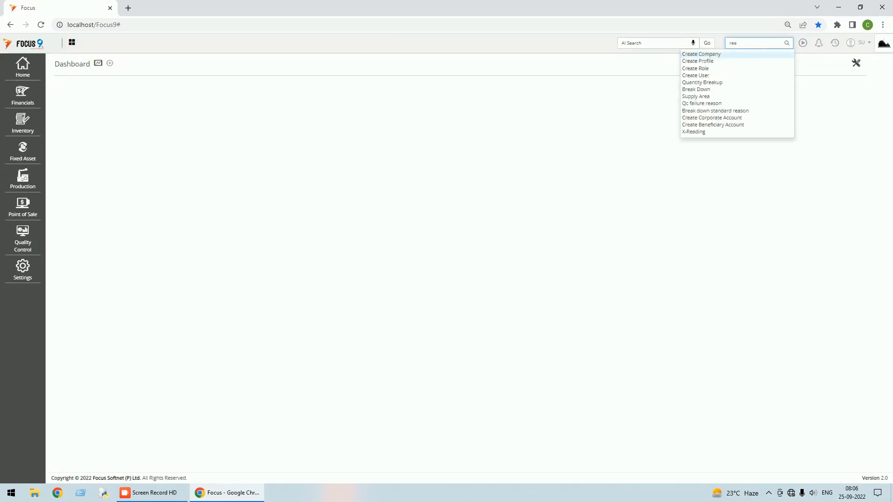
key(BackSpace)
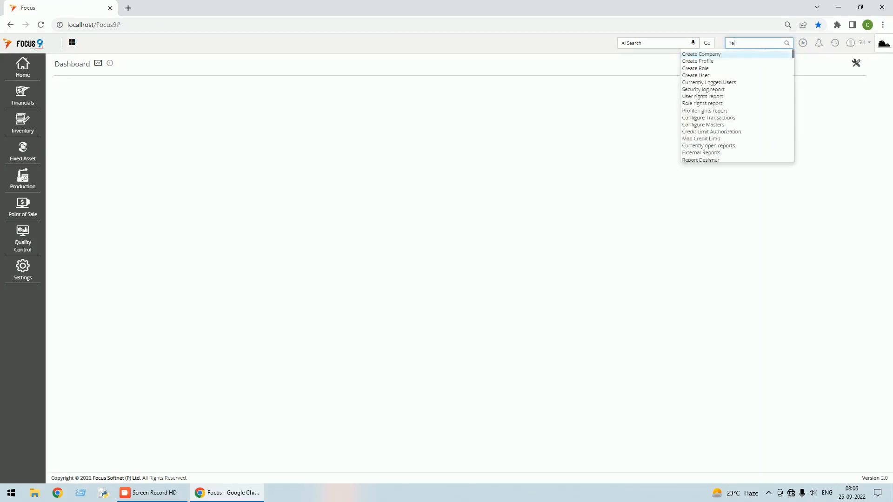
text(l)
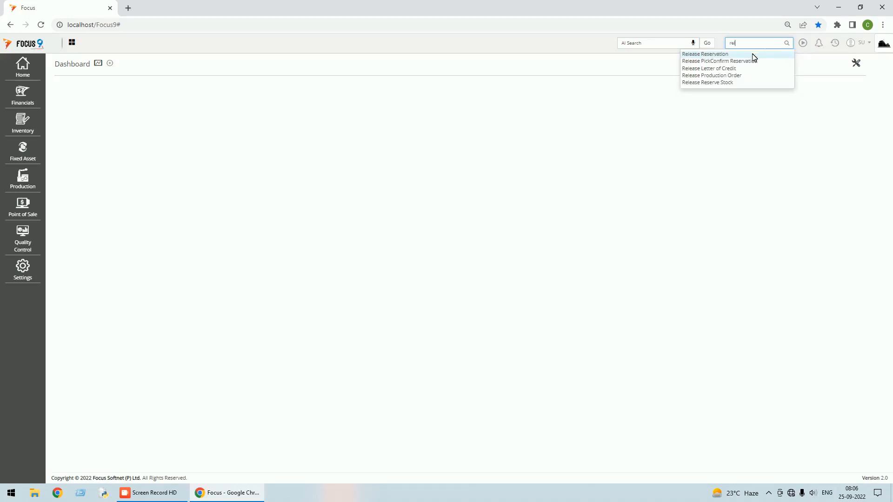
click(731, 75)
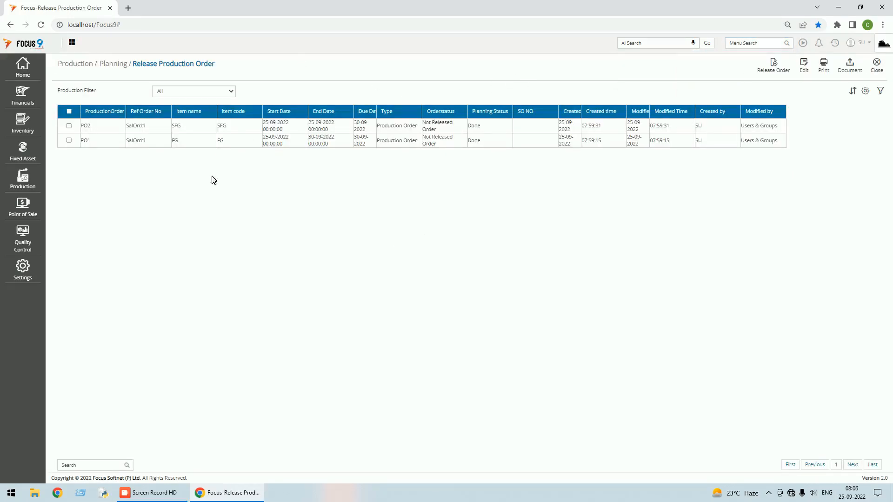
click(70, 126)
click(773, 69)
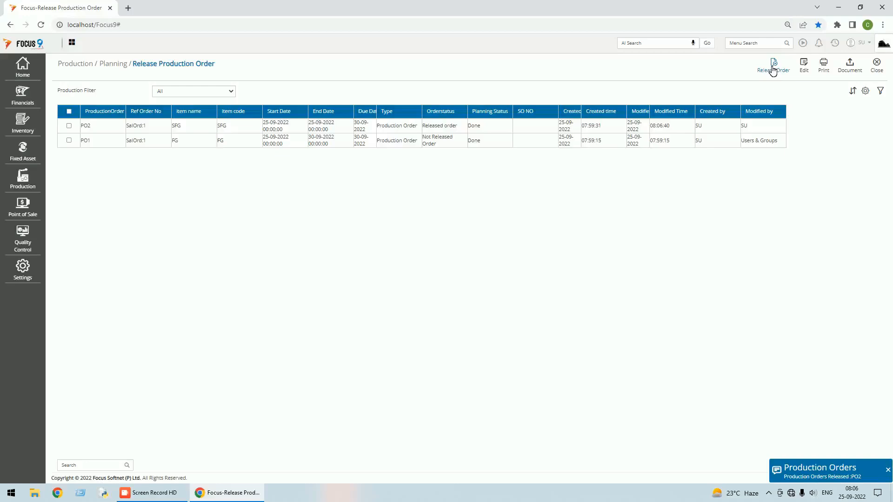
click(876, 64)
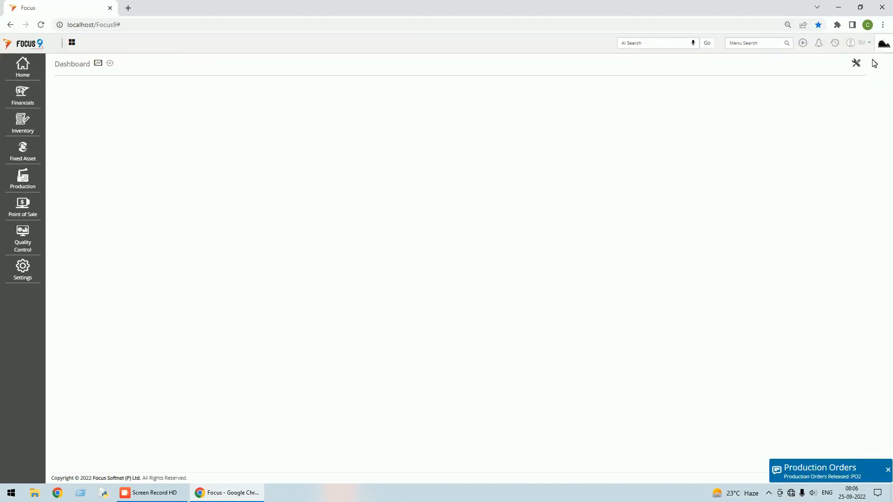
Reopen Production Order in the Advanced Production Orders view to check the SFG order's status.
click(835, 42)
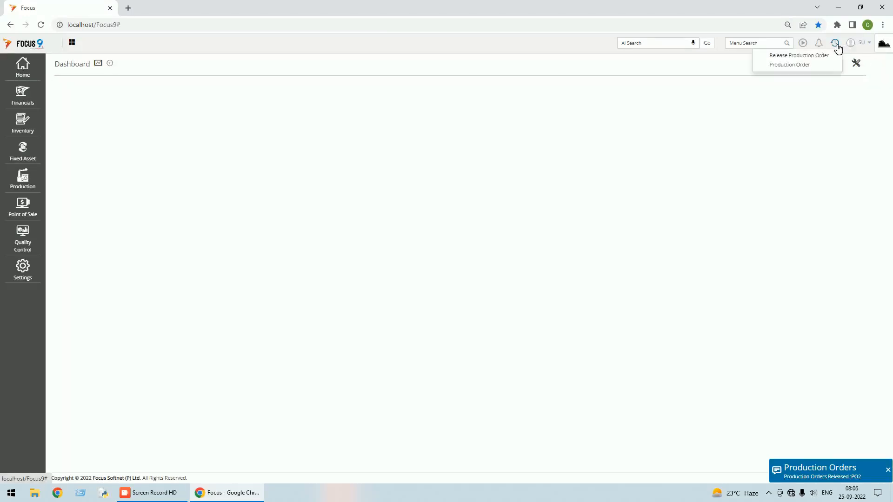
click(800, 66)
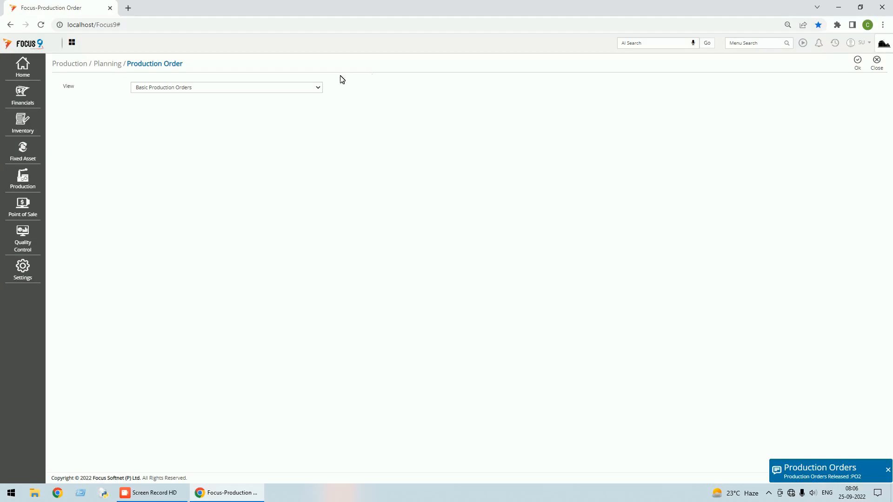
click(317, 87)
click(220, 103)
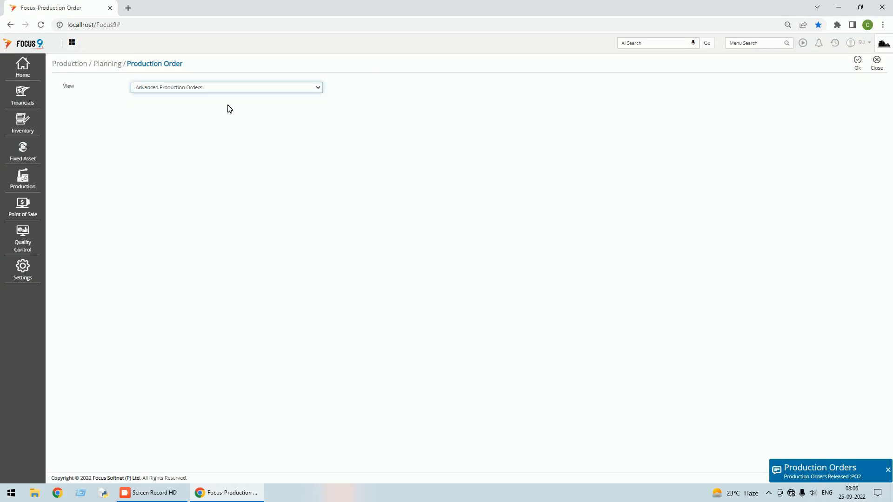
click(857, 61)
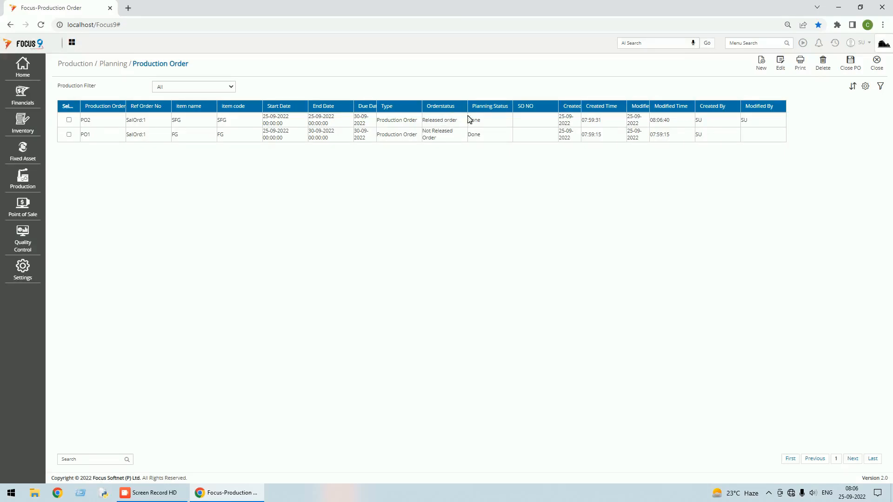
Close the Production Order list, run the Production order status report for all items to check the order statuses, and close it.
click(876, 63)
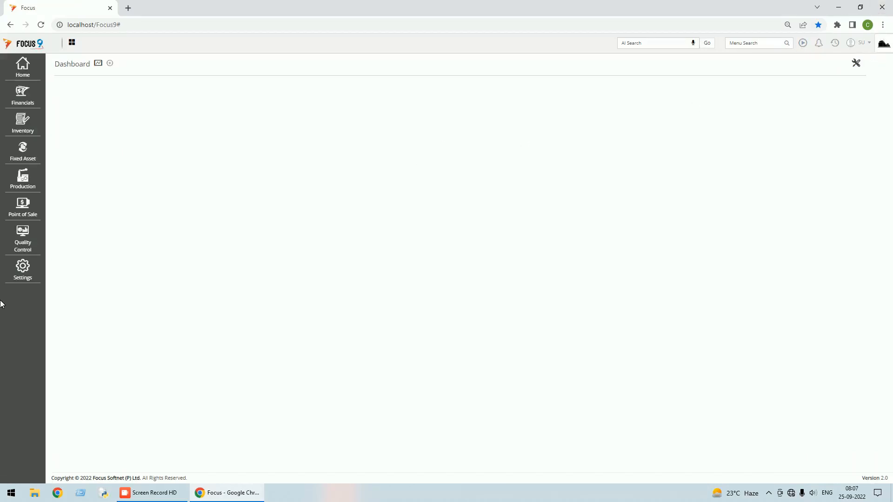
click(28, 176)
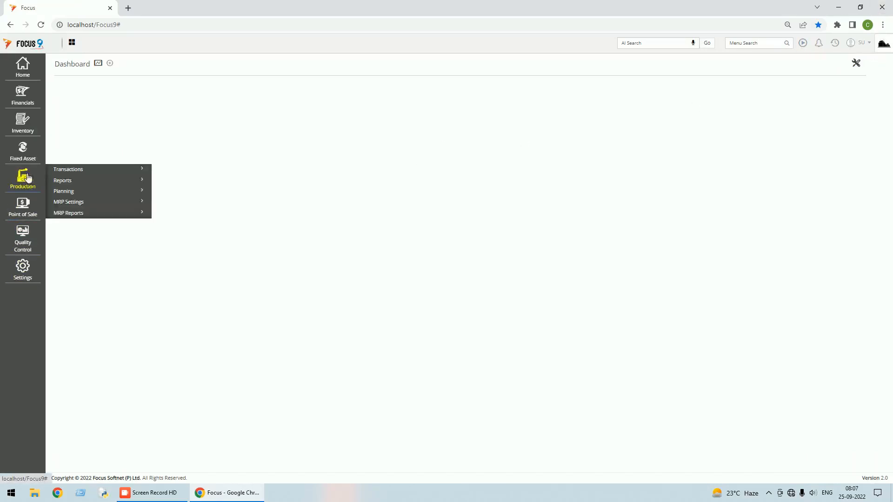
click(76, 181)
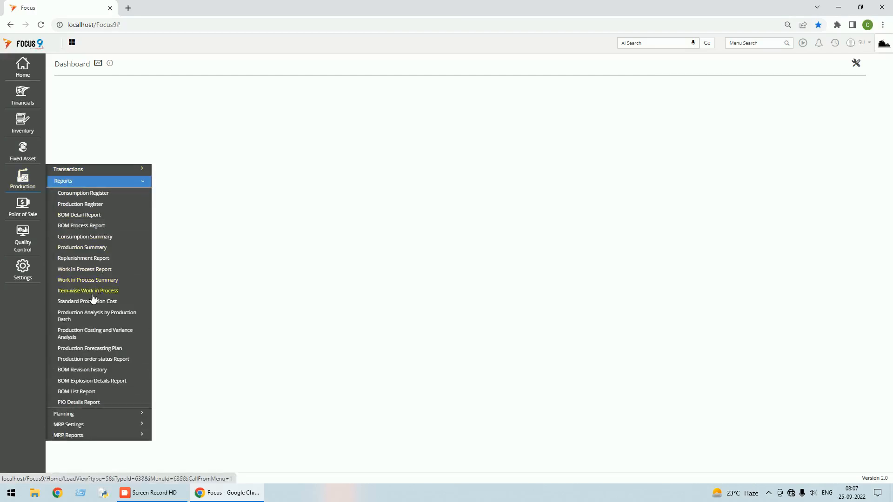
click(90, 360)
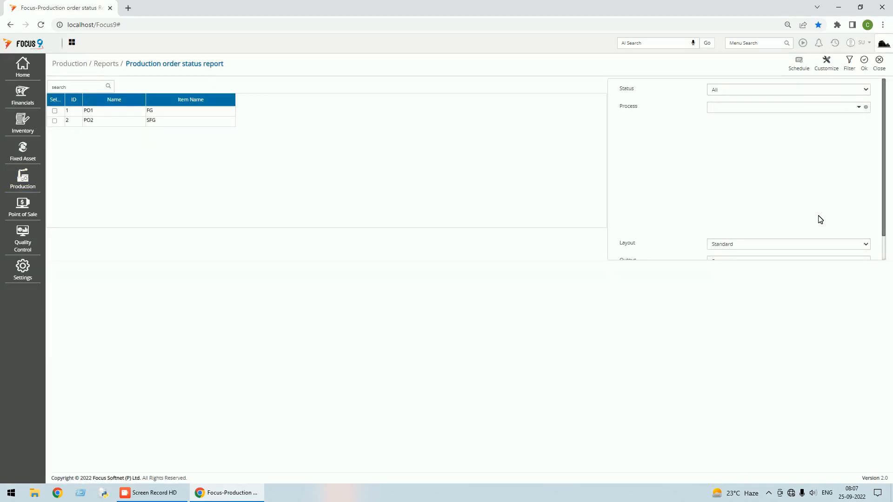
scroll(887, 218, down, 1)
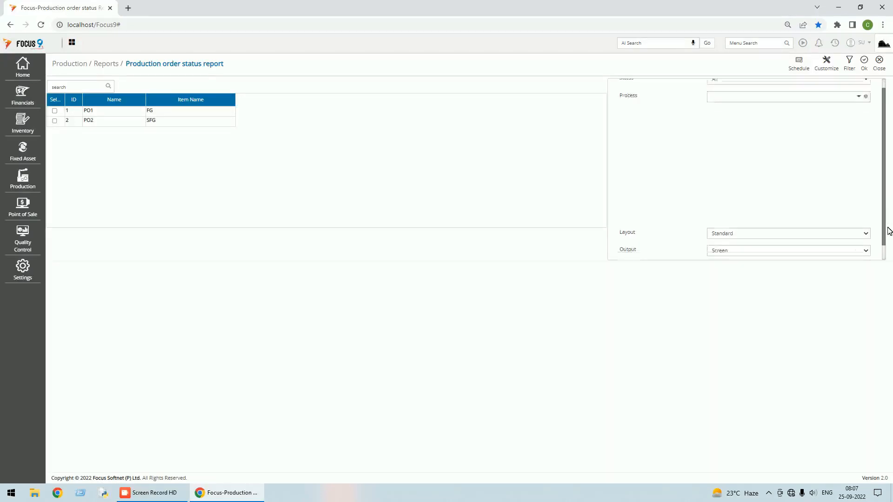
click(709, 251)
click(864, 62)
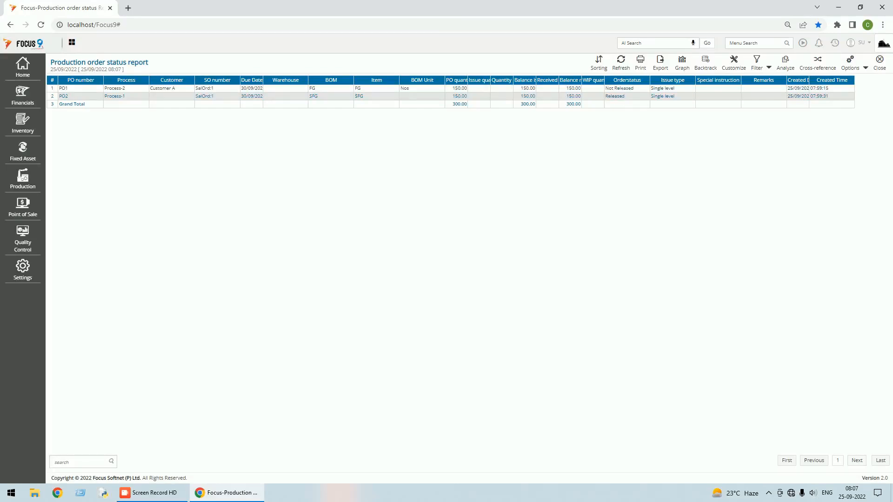
click(879, 60)
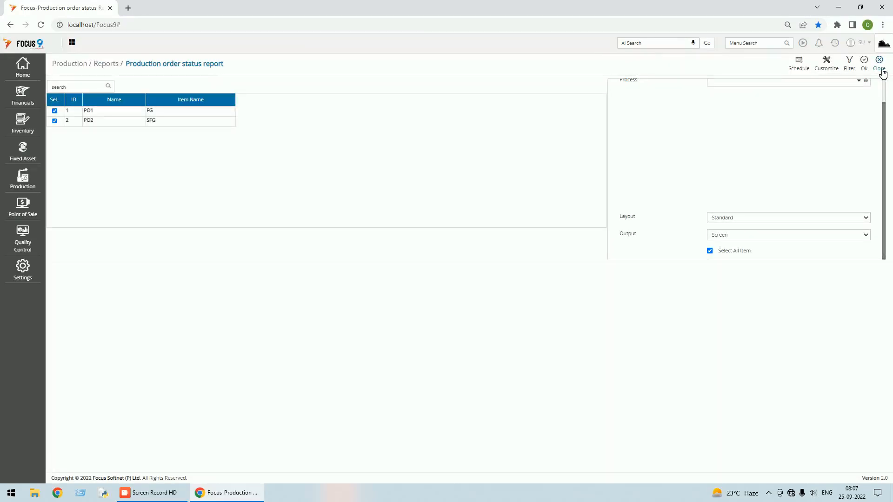
click(883, 63)
Reopen Release Production Order from the recently used screens, release the FG production order, and close the screen.
click(835, 43)
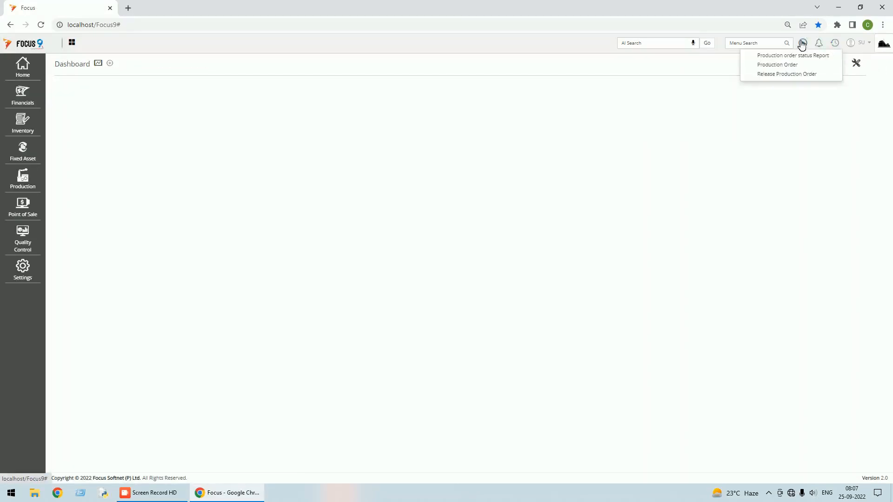
click(792, 75)
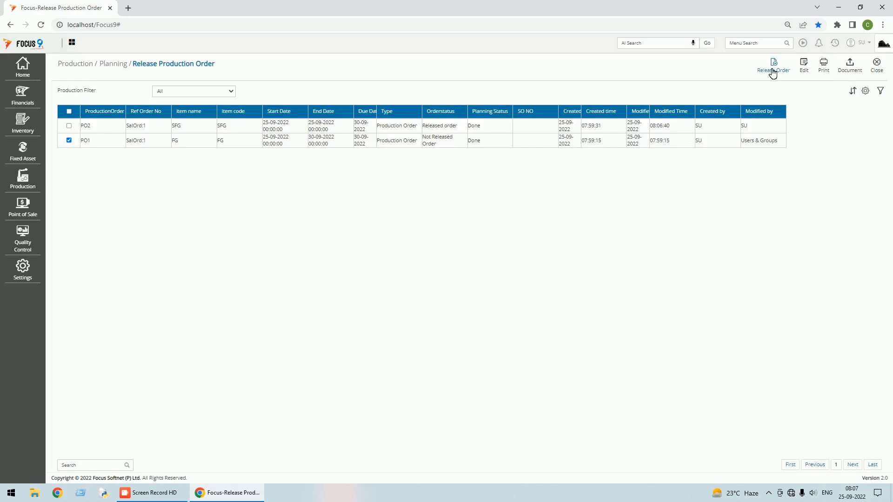
click(772, 69)
click(882, 72)
Rerun the Production order status report for all items to check the FG order's status, and close the report.
click(836, 45)
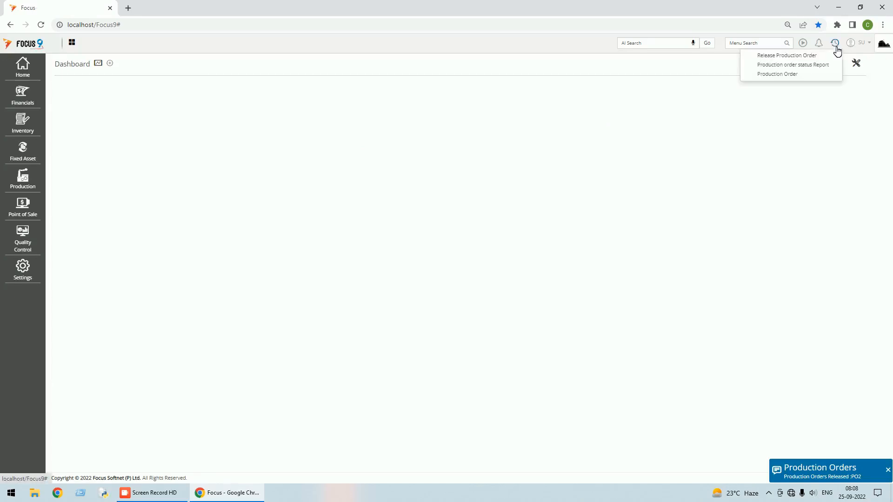
click(805, 65)
scroll(699, 223, down, 2)
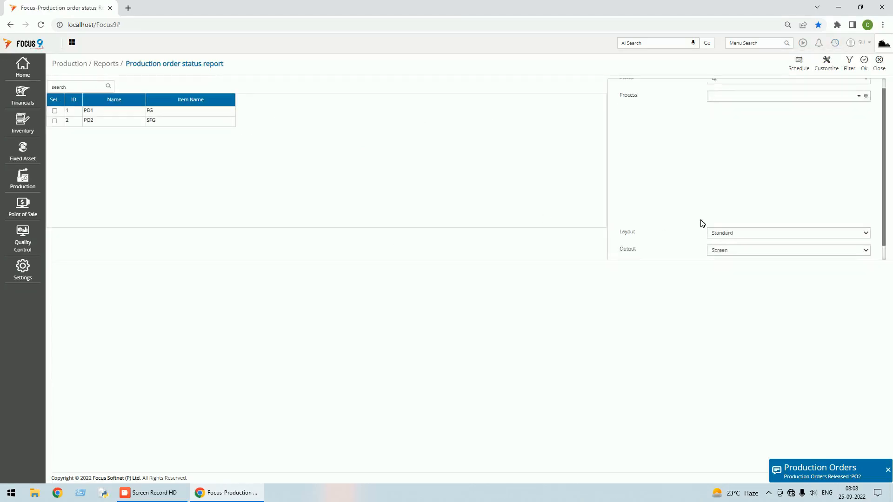
click(710, 250)
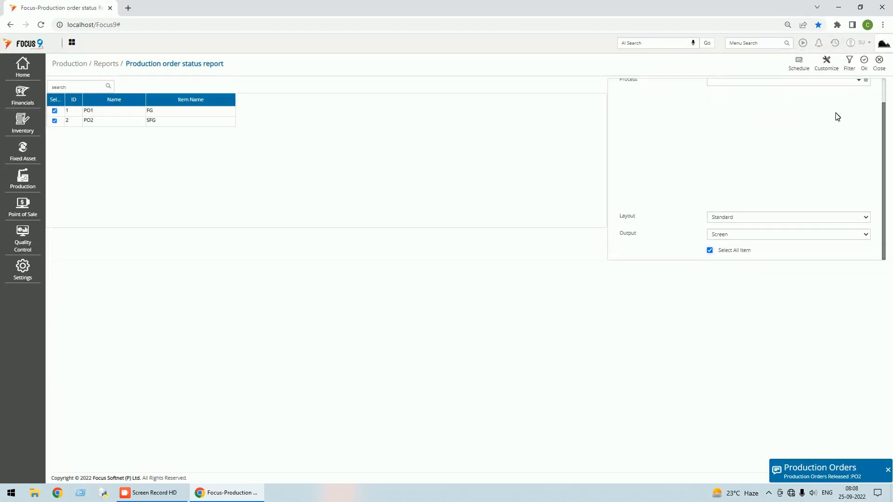
click(865, 66)
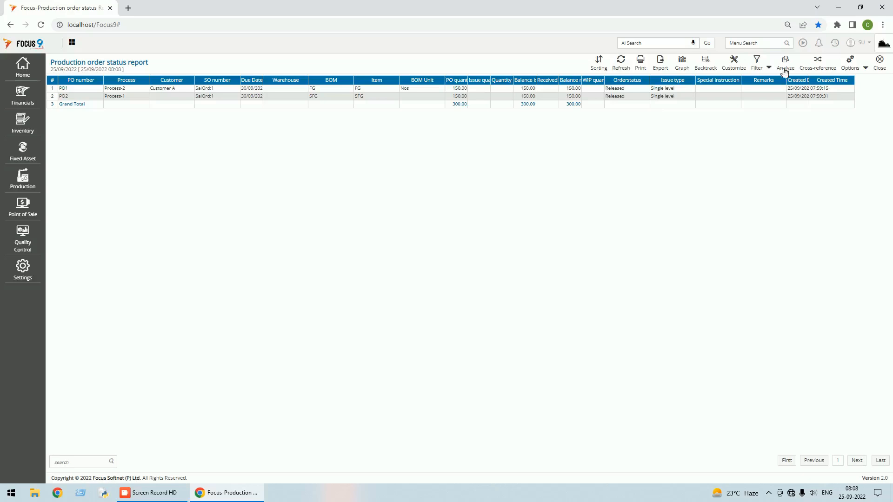
click(880, 66)
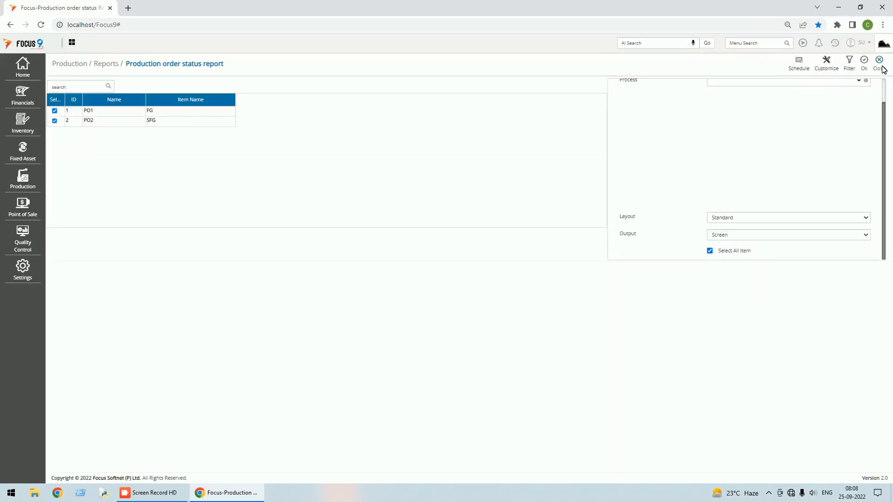
click(879, 67)
Find Issues to Production by searching for "iss" and start a new voucher with the warehouse set to Production Floor.
text(i)
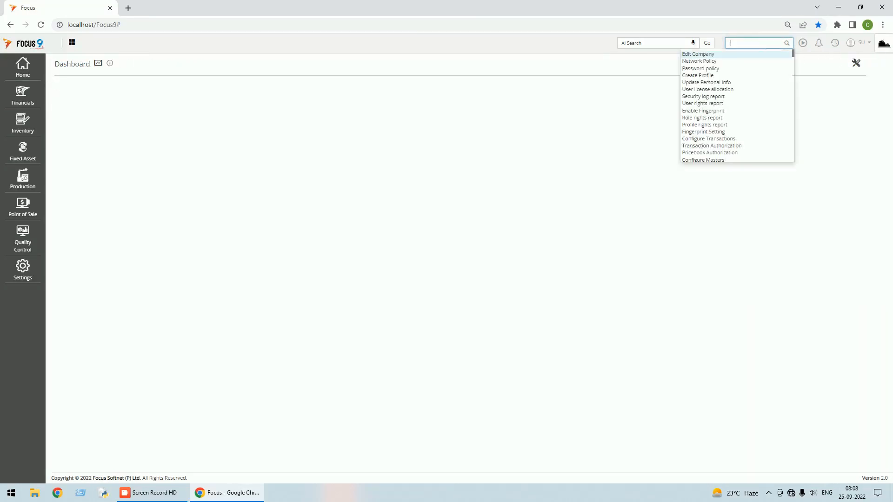
text(ss)
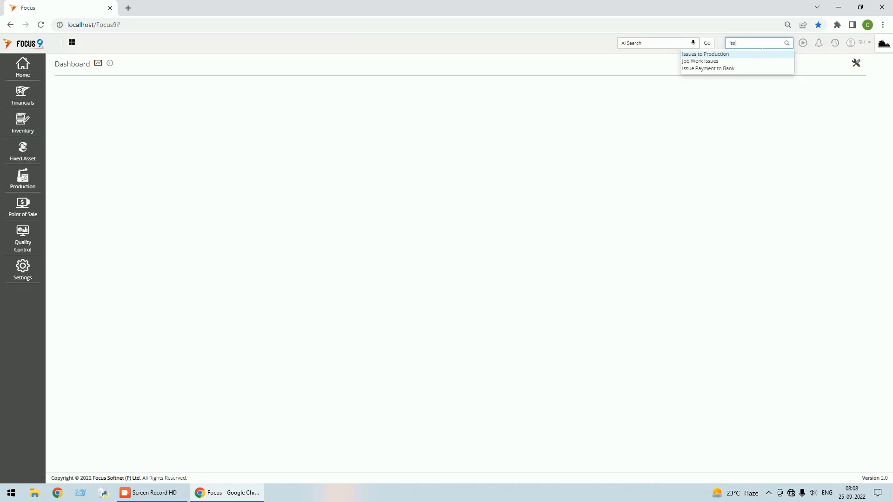
click(712, 54)
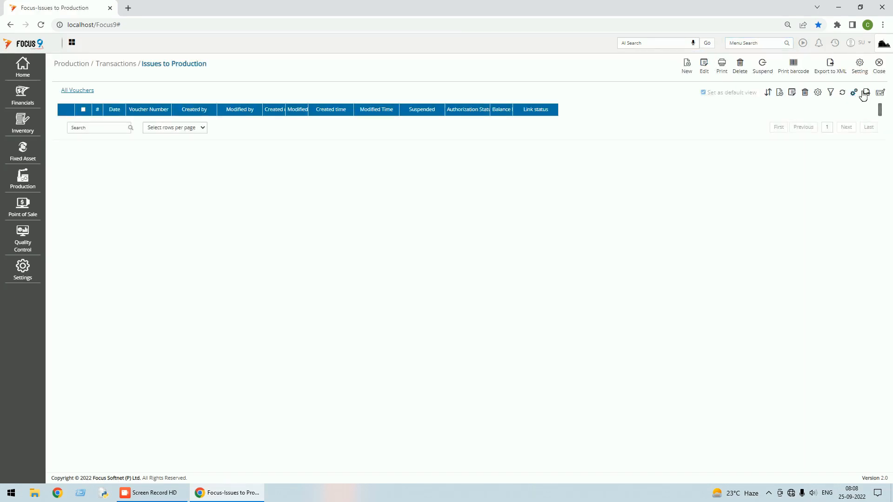
click(687, 65)
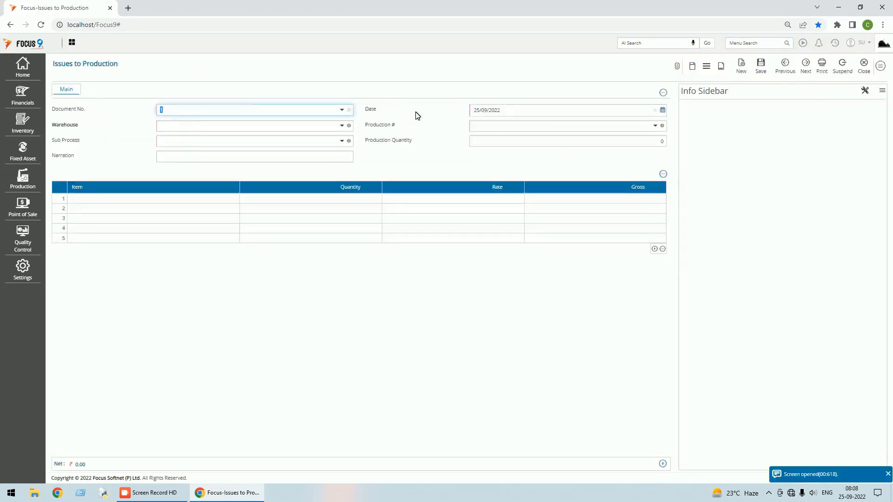
click(341, 126)
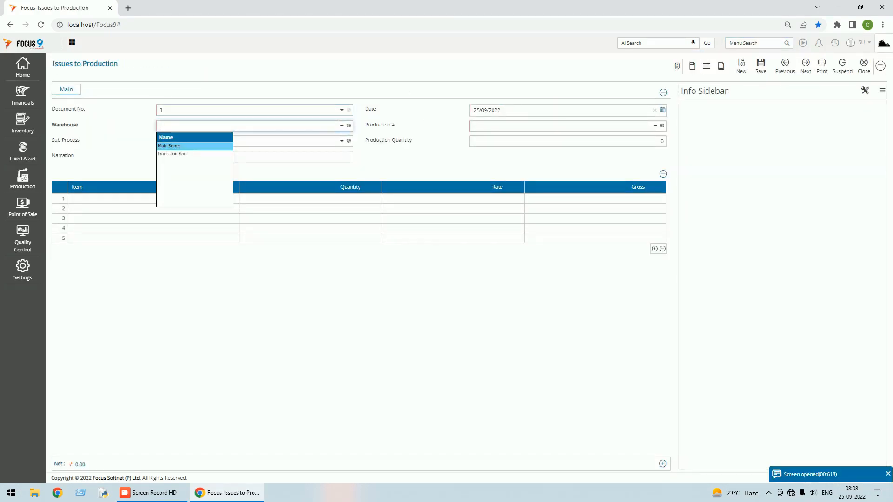
click(175, 154)
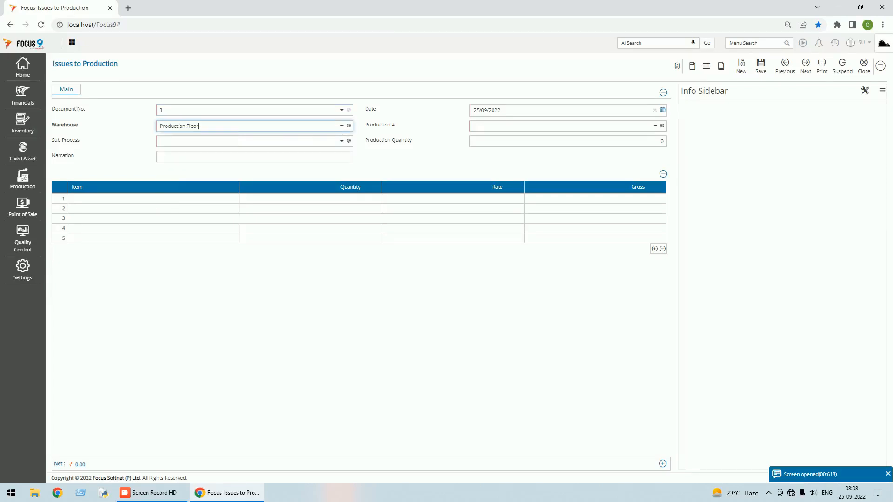
Load the SFG production order with sub process Process-1 into the issue voucher, save it, and close the Issues to Production screens.
click(656, 126)
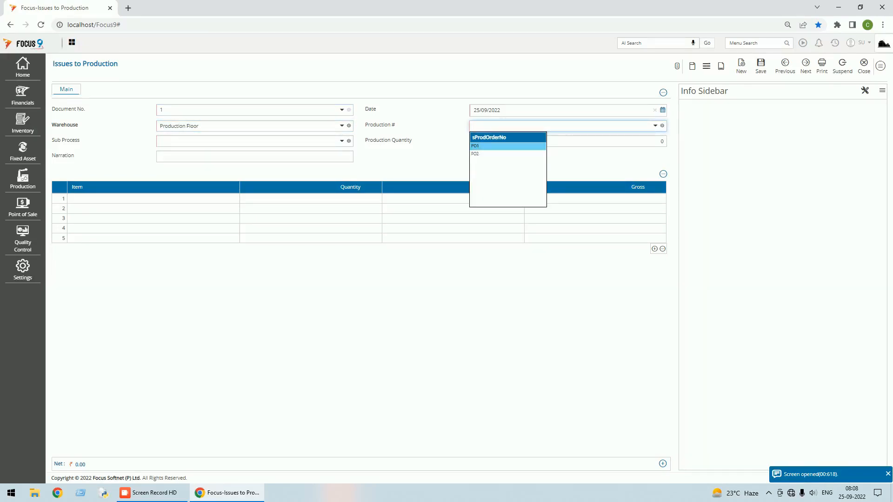
click(482, 154)
key(Tab)
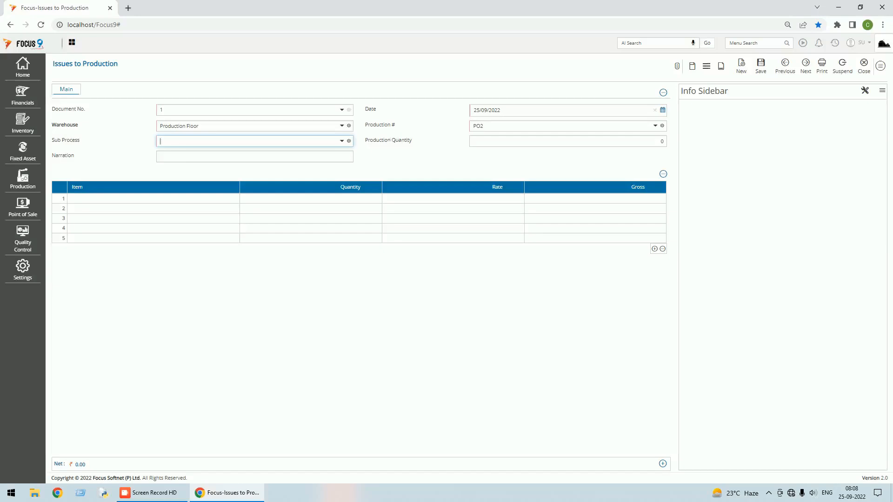
click(344, 141)
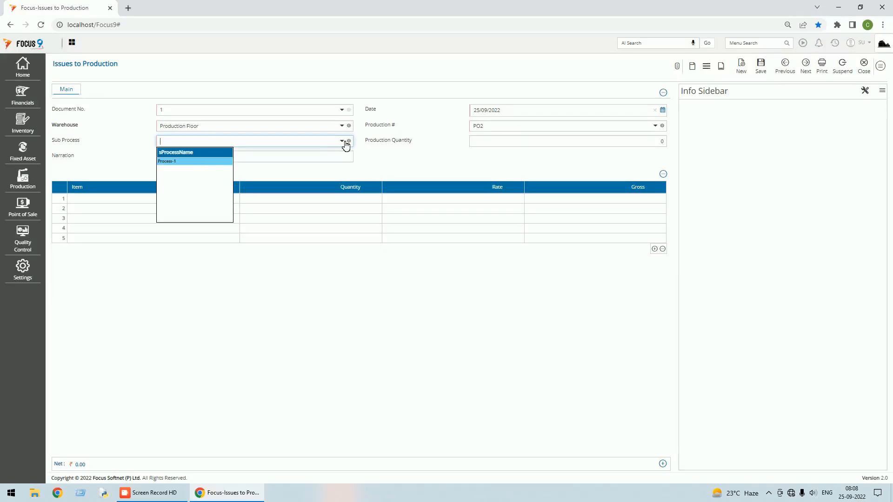
click(198, 161)
key(Tab)
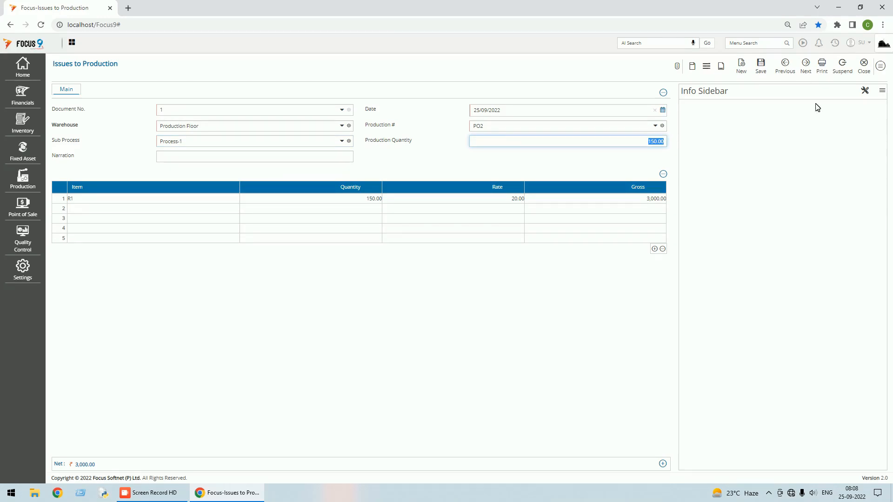
click(763, 70)
click(865, 70)
click(882, 72)
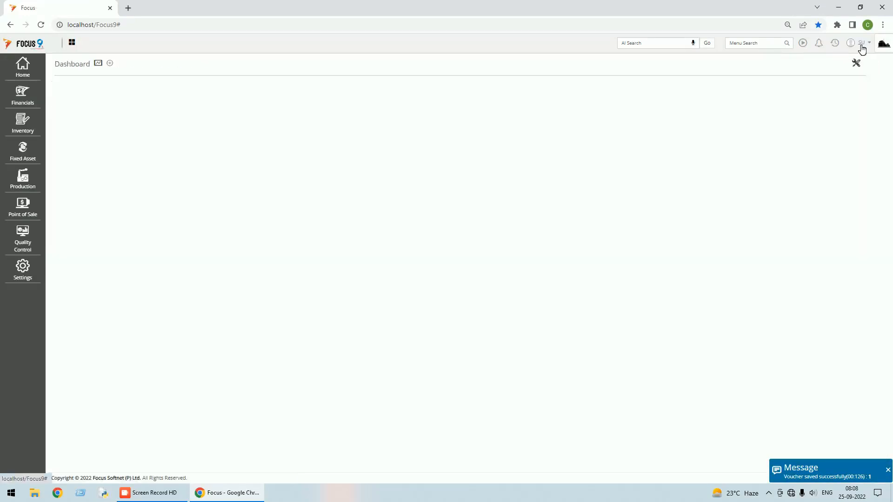
Reopen the Production order status report for all items to review the SFG order's issued quantity and status, and close it.
click(835, 43)
click(804, 64)
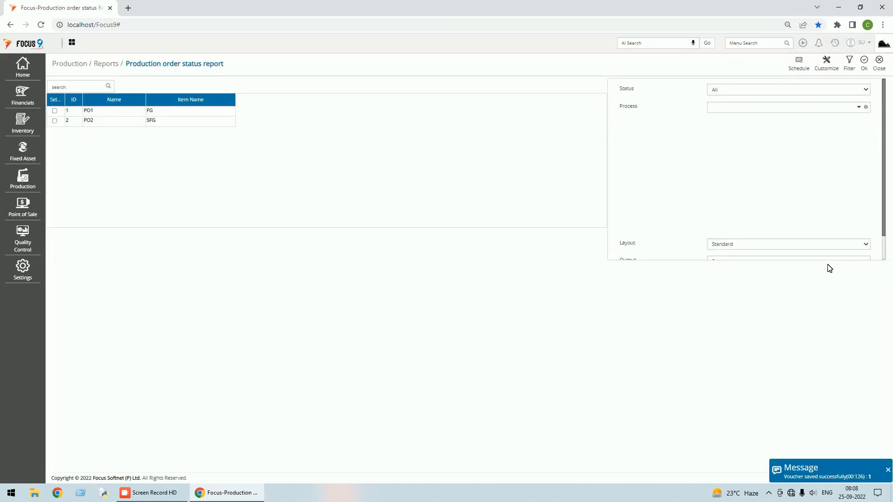
scroll(889, 261, down, 1)
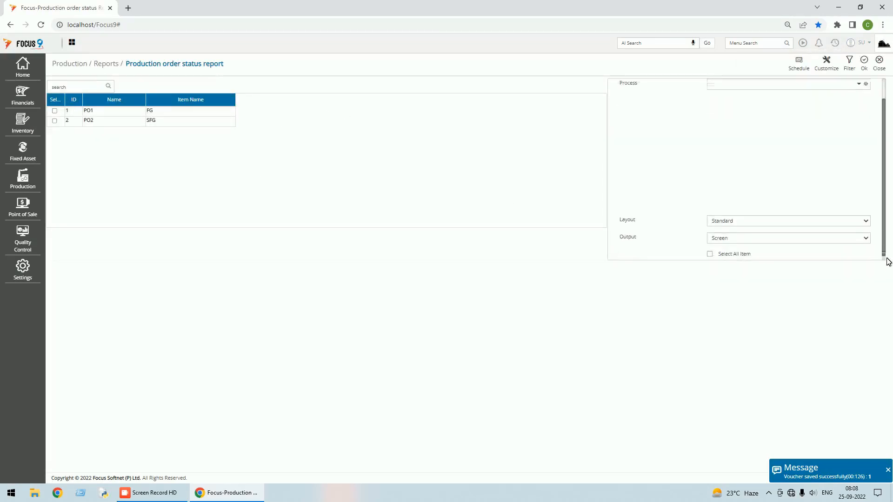
click(710, 250)
click(865, 68)
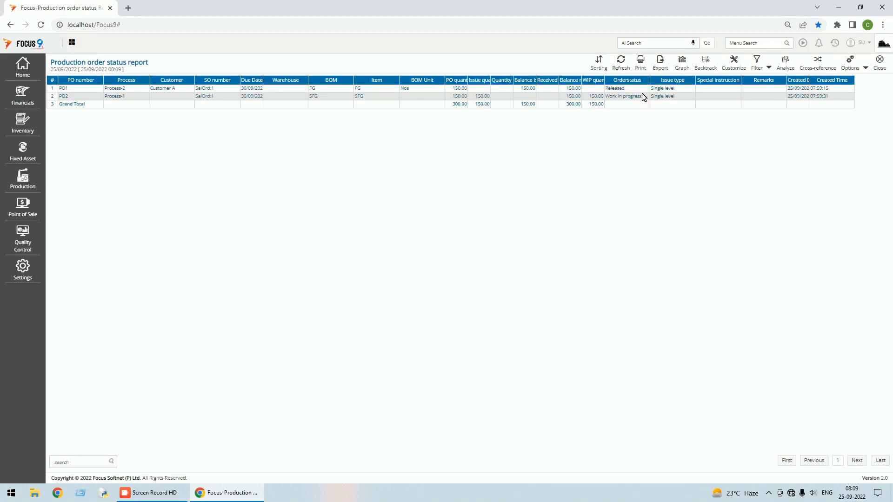
click(883, 68)
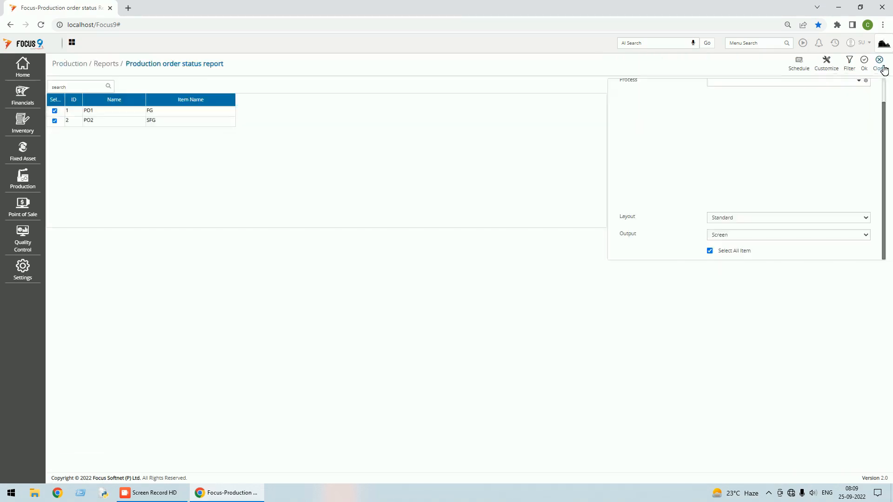
click(880, 65)
Find Receipts from production by searching for "rece" and start a new voucher with the warehouse set to Production Floor.
click(753, 43)
text(r)
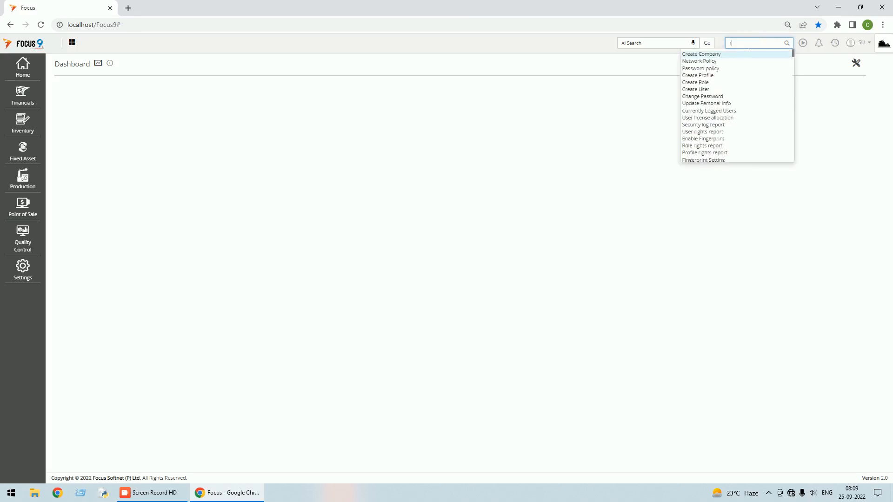
text(ece)
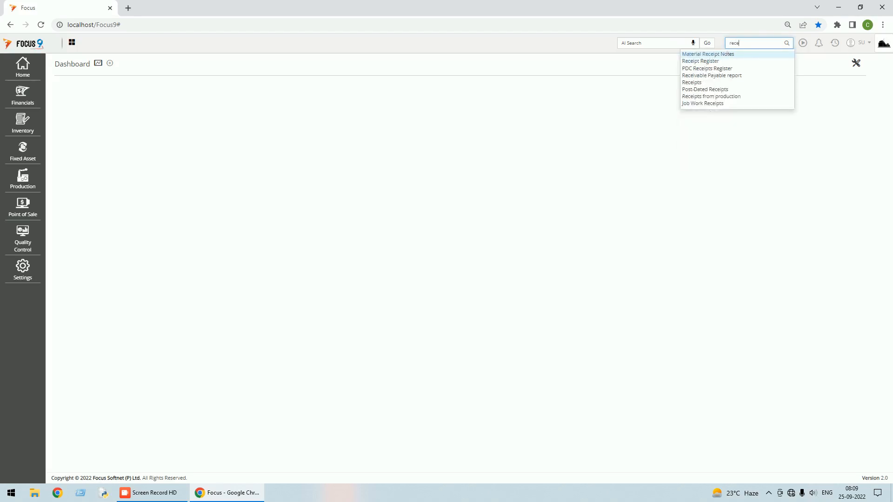
click(716, 96)
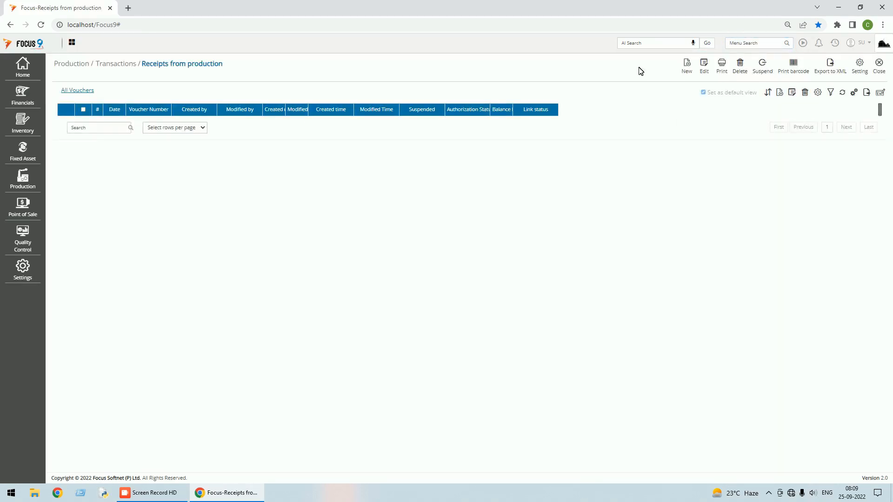
click(687, 68)
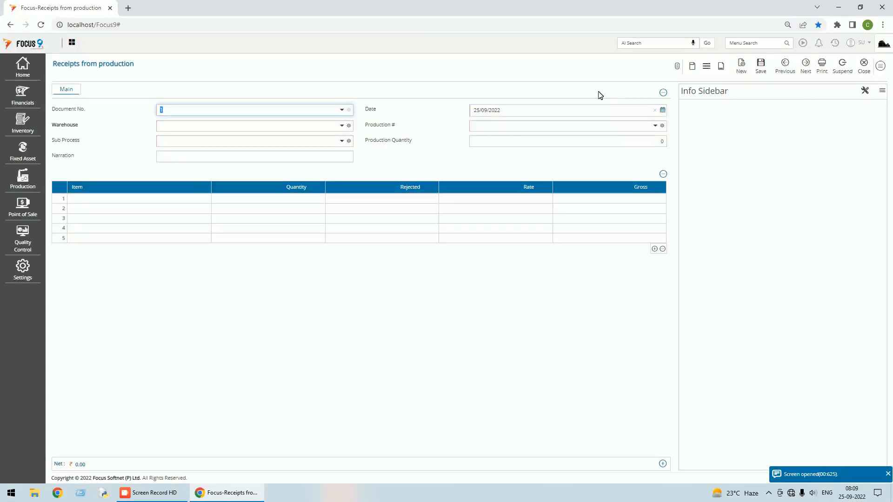
click(342, 126)
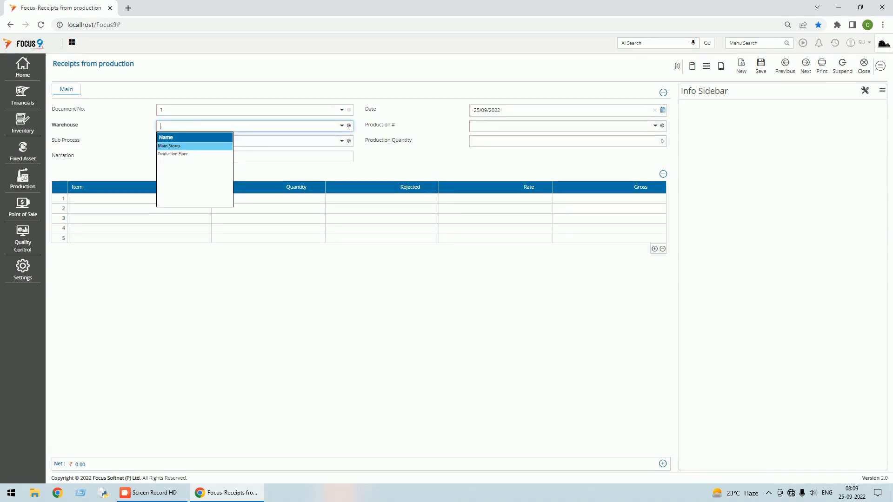
click(183, 157)
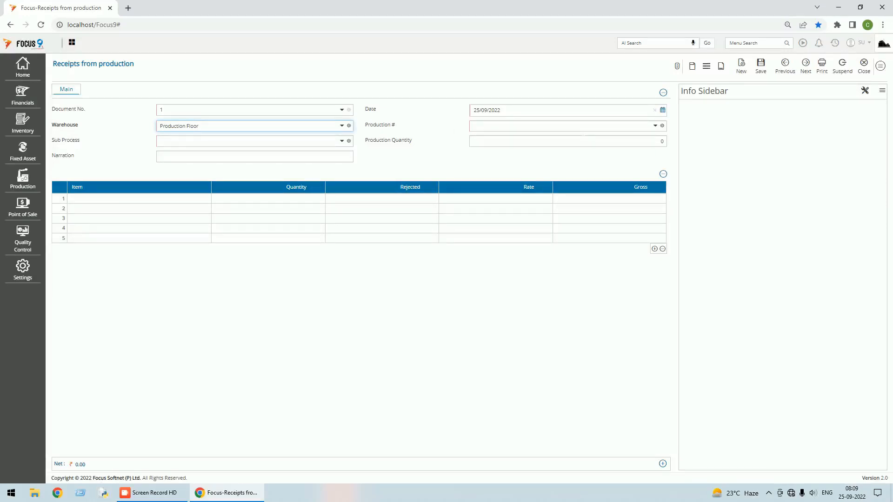
Load the SFG production order with sub process Process-1 into the receipt voucher, save it, and close the Receipts from production screens.
click(656, 126)
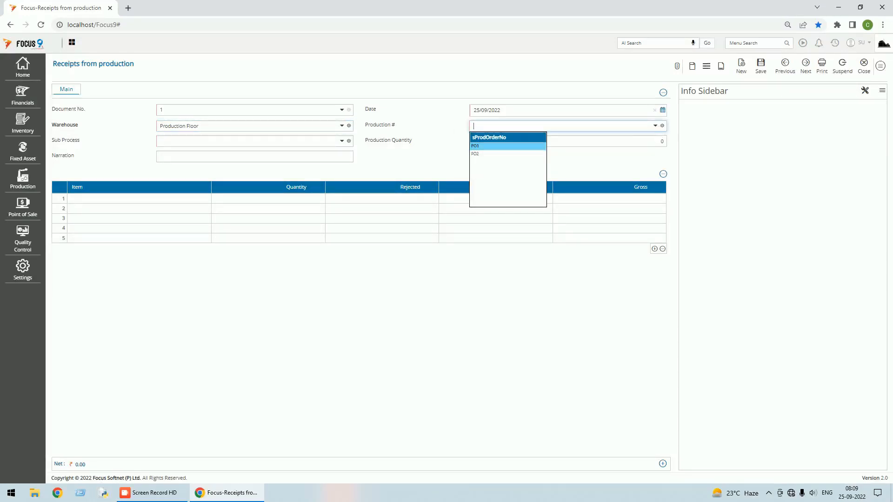
click(483, 156)
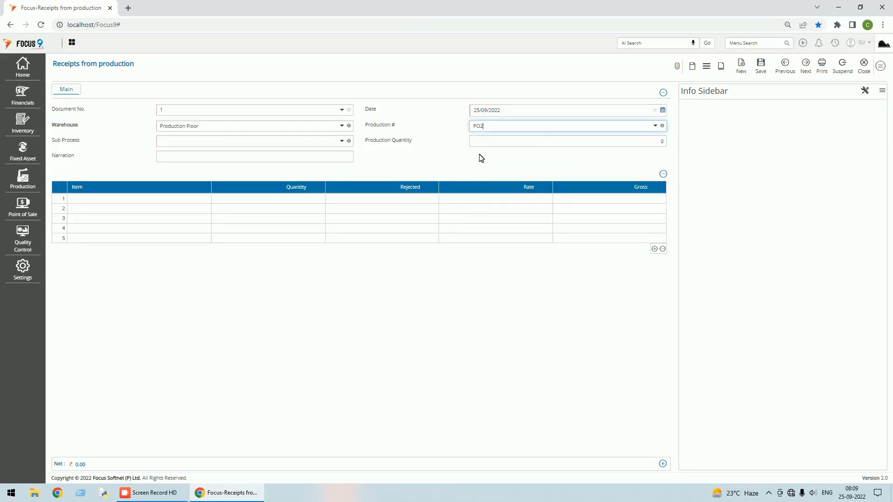
key(Tab)
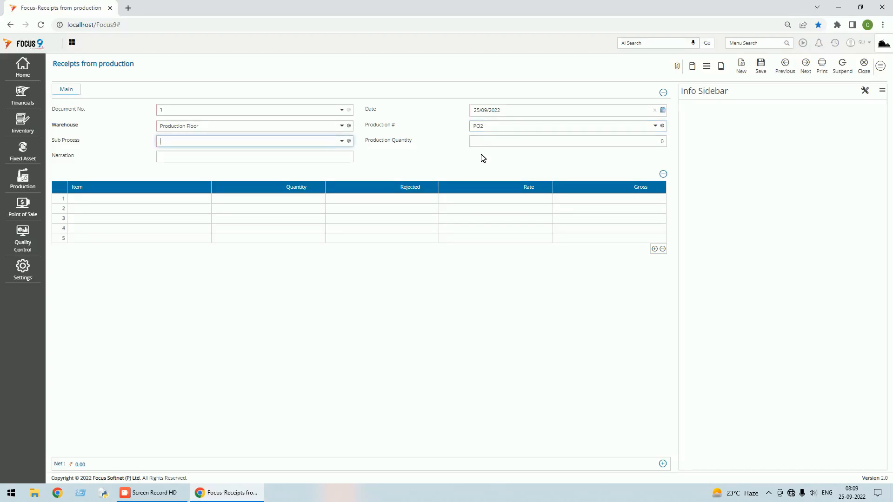
click(342, 141)
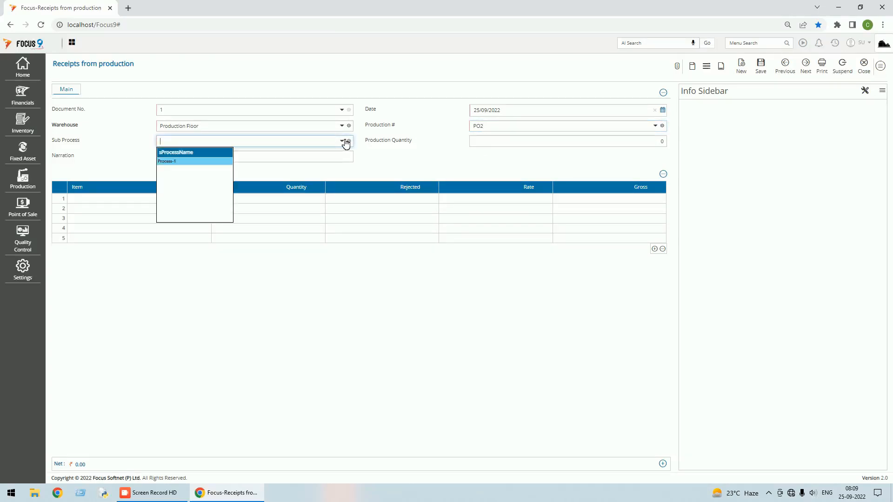
click(198, 162)
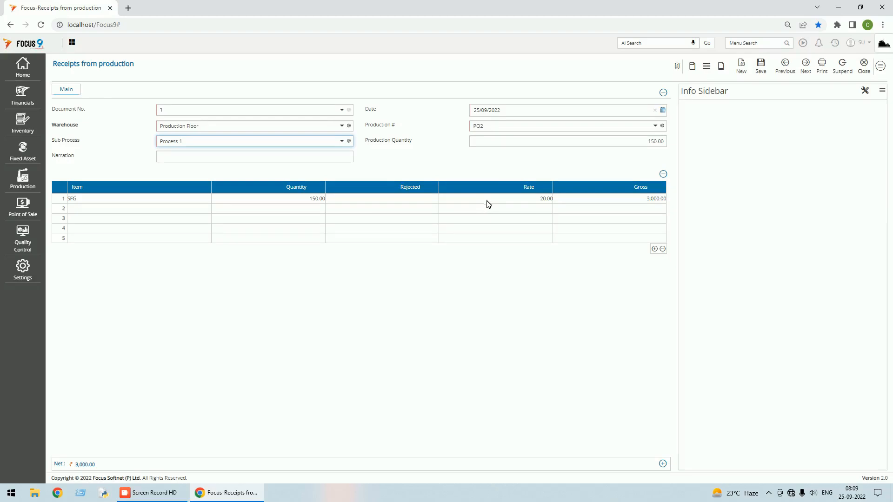
drag(647, 141, 664, 142)
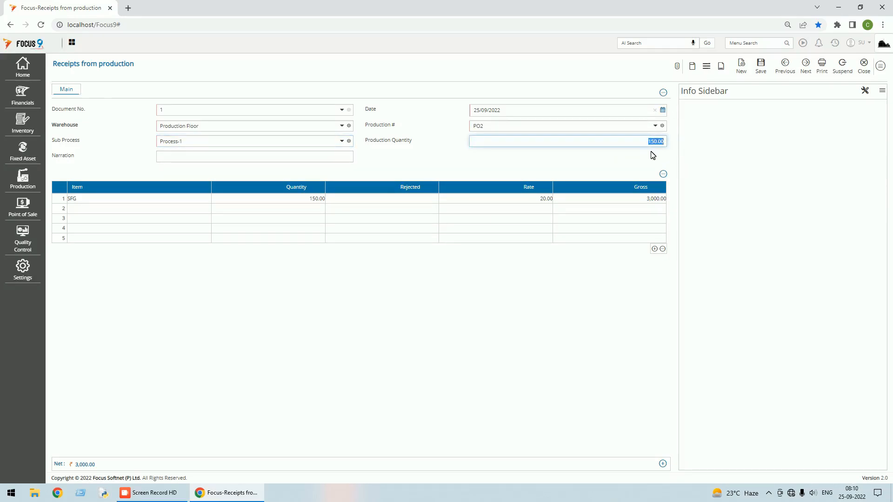
click(764, 71)
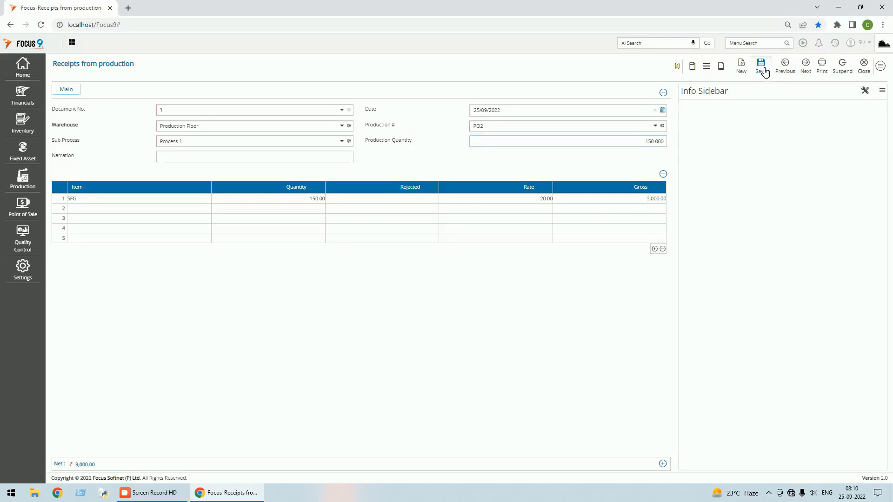
click(865, 73)
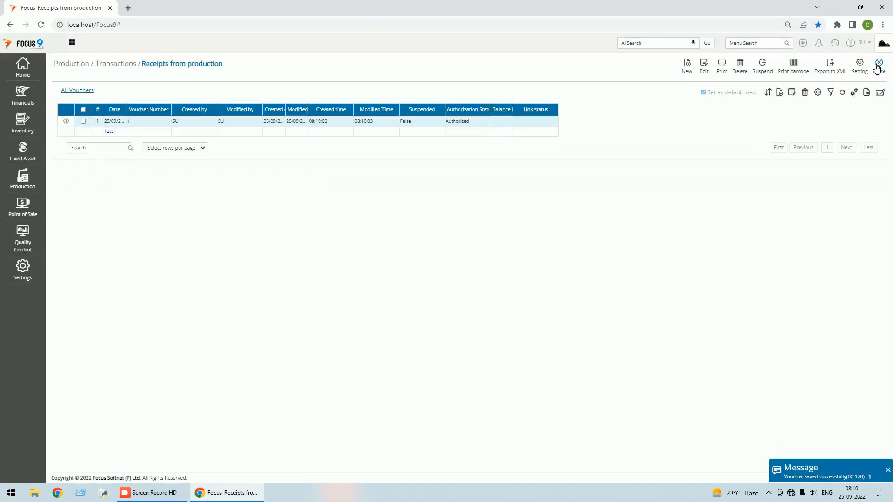
click(877, 68)
Run the Production order status report for all items to review the SFG order's received quantity and status, and close it.
click(835, 43)
click(803, 64)
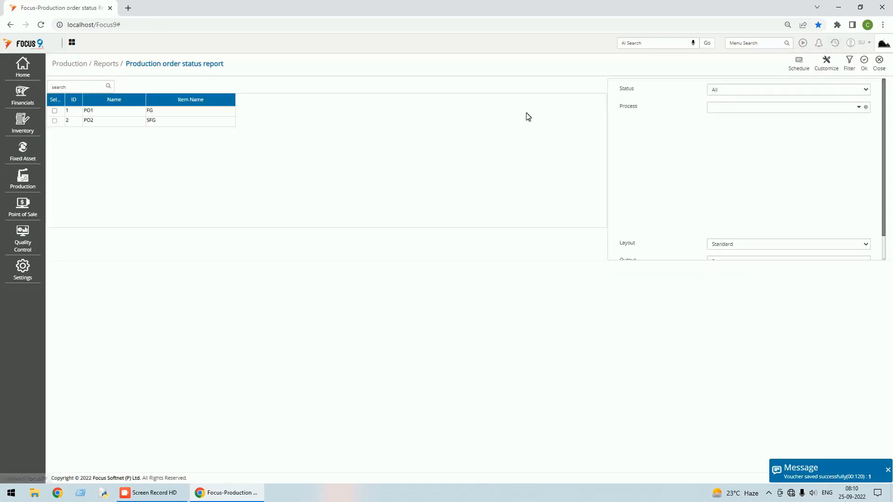
scroll(824, 227, down, 1)
click(710, 250)
click(865, 61)
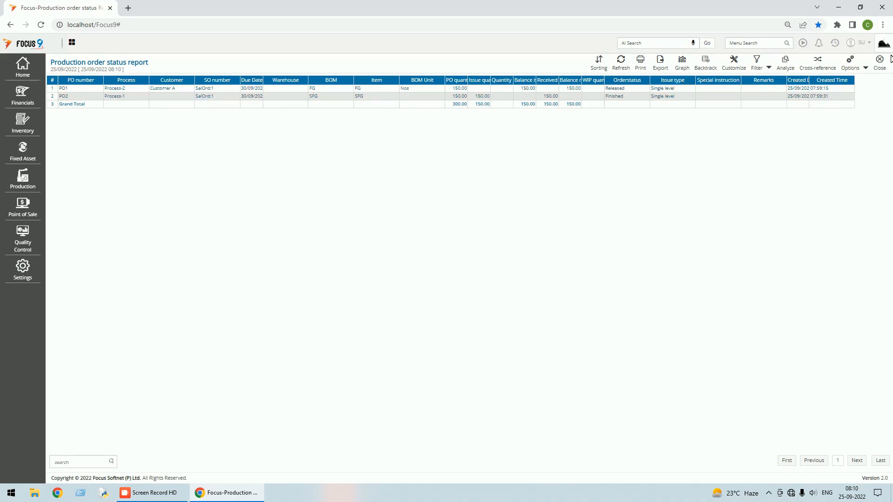
click(880, 69)
click(880, 69)
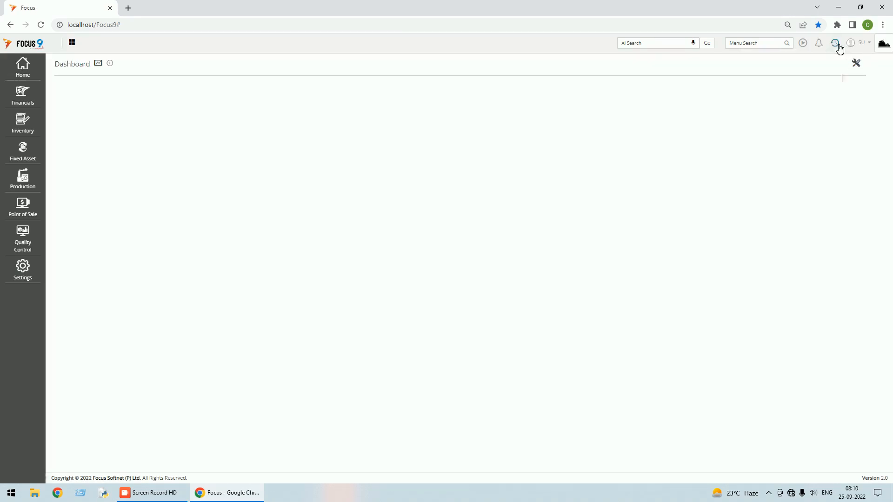
Reopen Issues to Production from the recent screens and start a new voucher with the warehouse set to Production Floor.
click(835, 43)
click(782, 74)
click(685, 62)
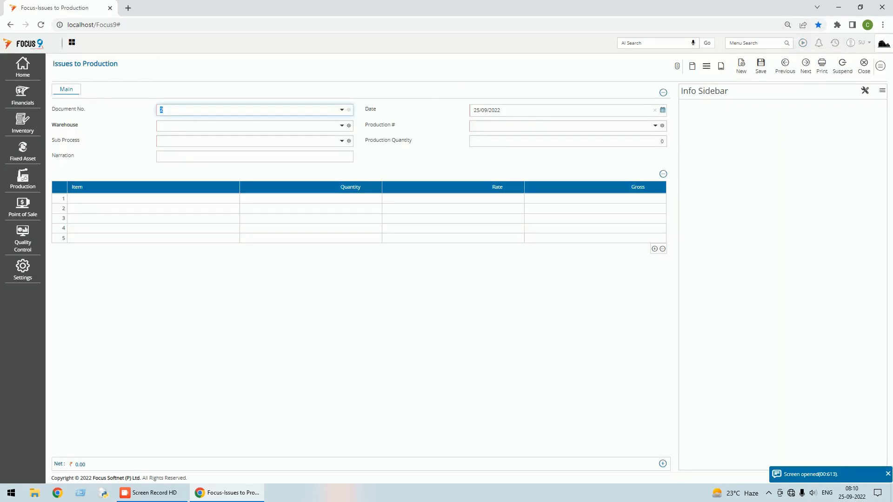
click(344, 125)
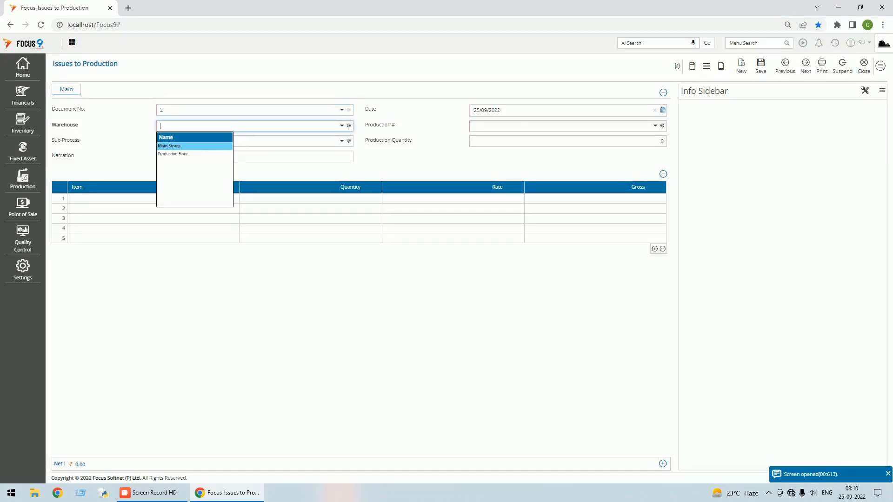
click(192, 155)
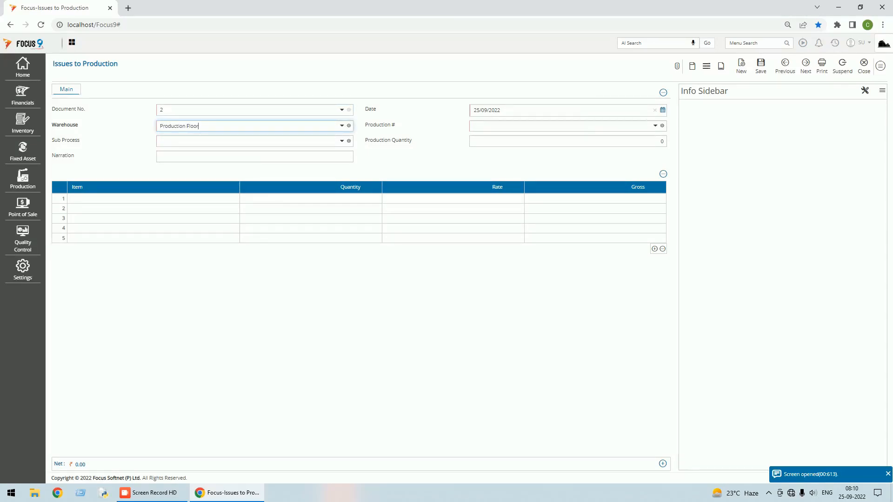
Load the FG production order with sub process Process-2 into the issue voucher, save it, and close the Issues to Production screens.
click(659, 129)
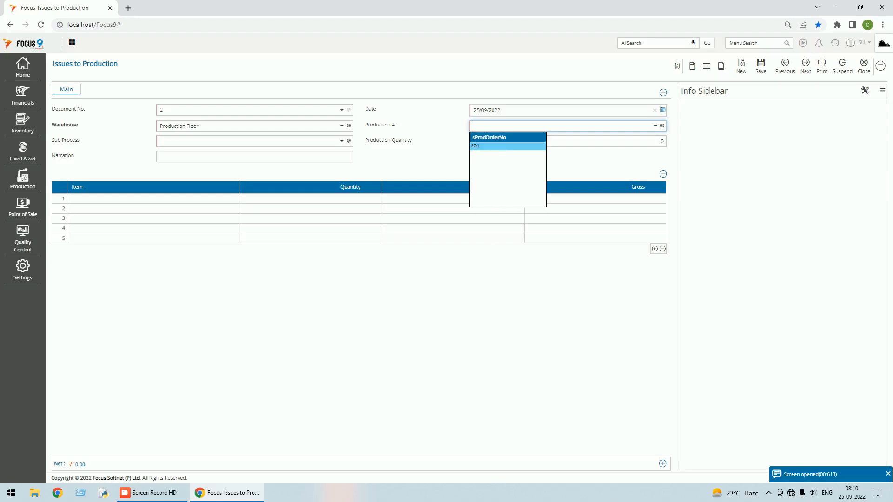
click(497, 144)
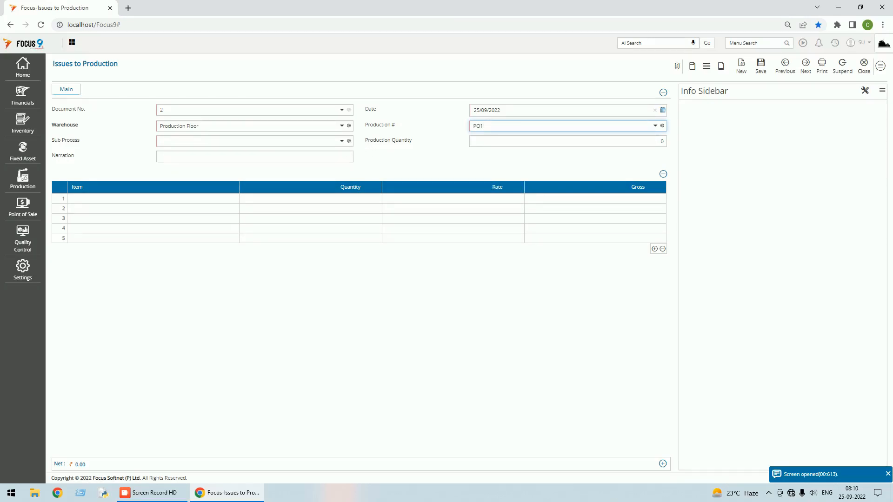
click(342, 141)
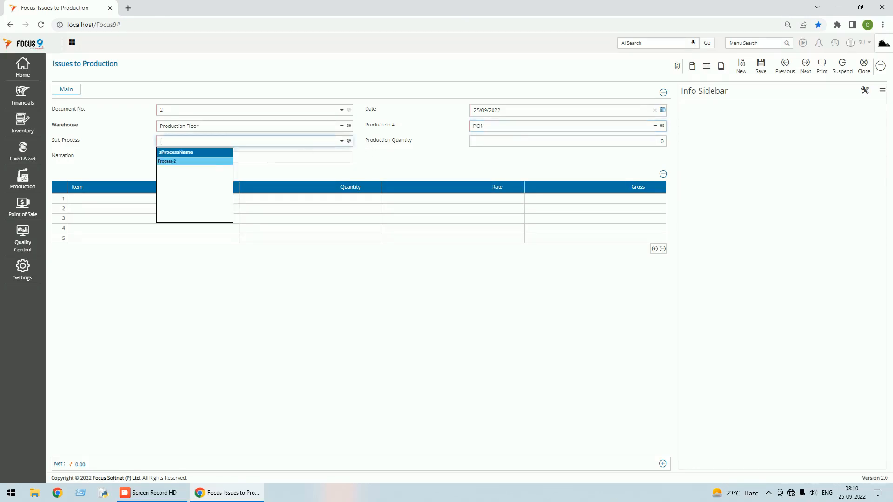
click(202, 163)
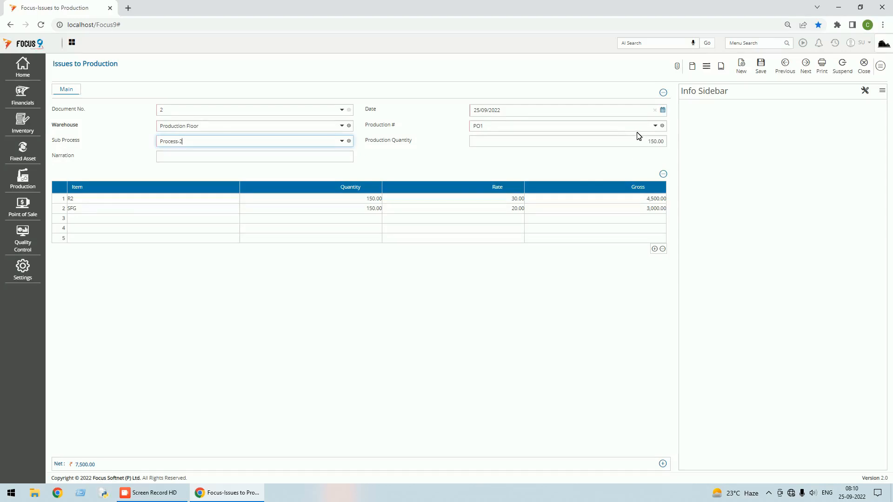
key(Tab)
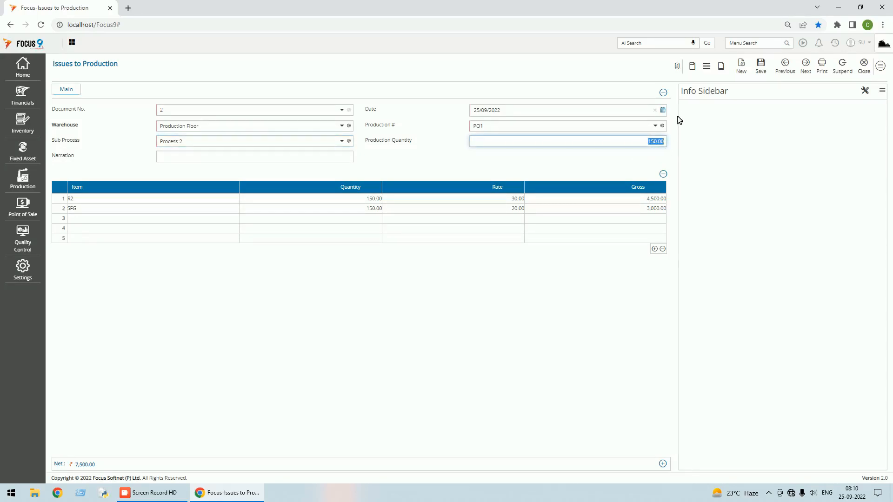
click(761, 70)
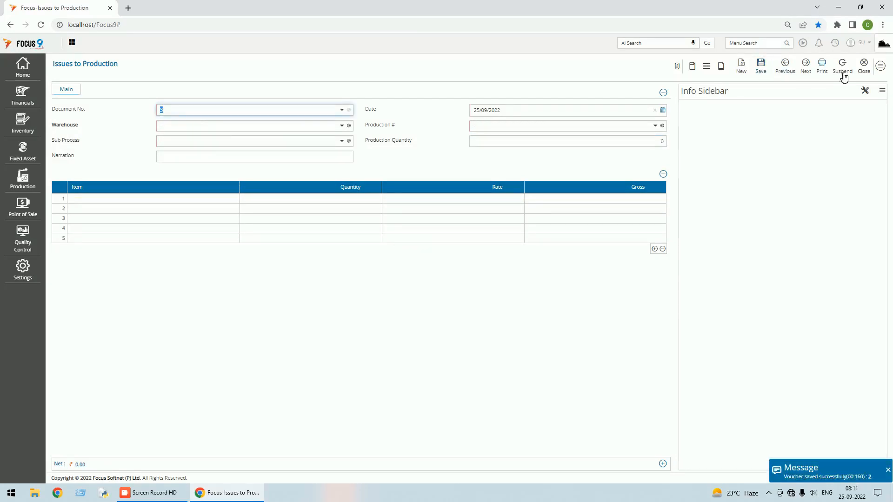
click(869, 68)
click(881, 65)
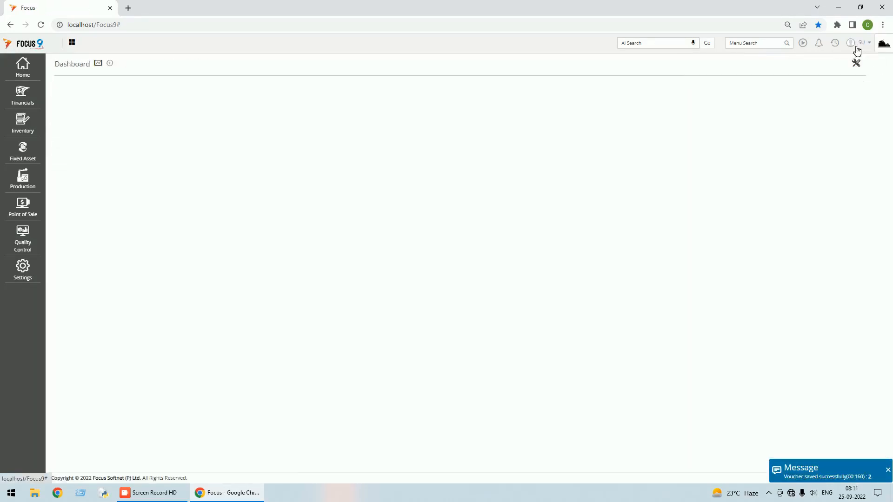
Run the Production order status report for all items to review the FG order's issued quantity and status, and close it.
click(835, 43)
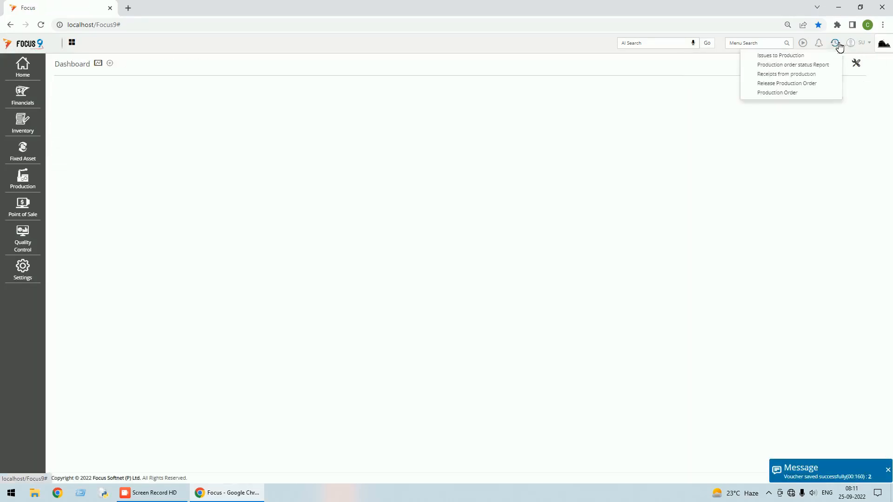
click(791, 65)
scroll(733, 205, down, 1)
click(709, 250)
click(864, 61)
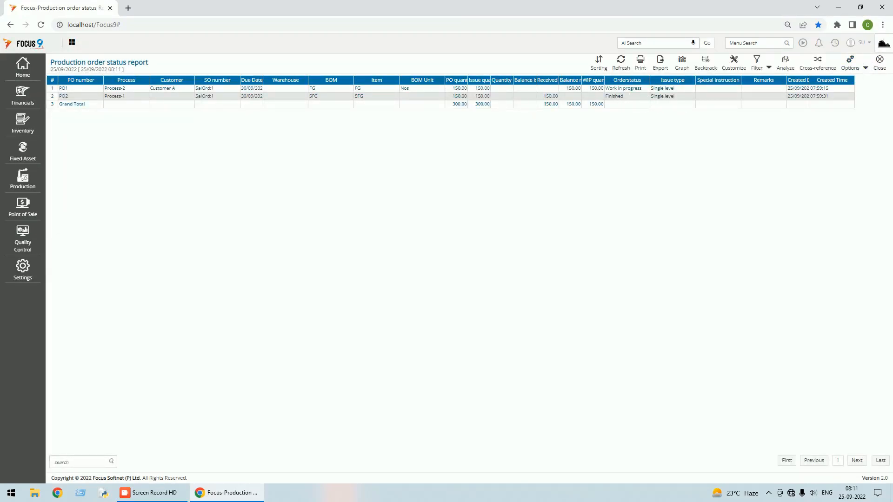
click(881, 68)
click(881, 68)
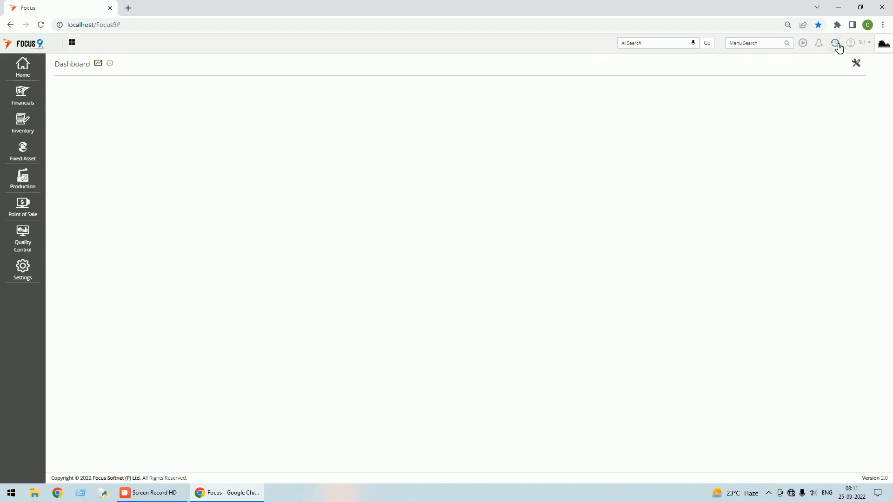
Reopen Receipts from production from the recent screens and start a new voucher with the warehouse set to Production Floor.
click(835, 44)
click(796, 74)
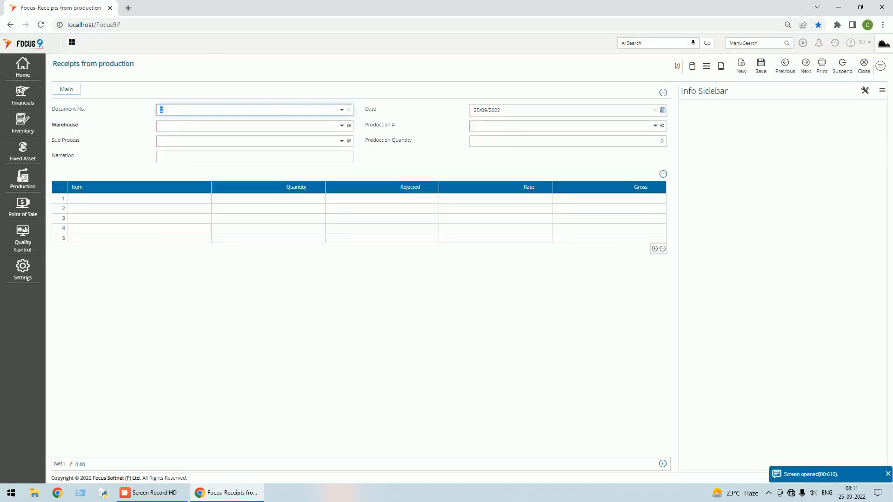
click(343, 126)
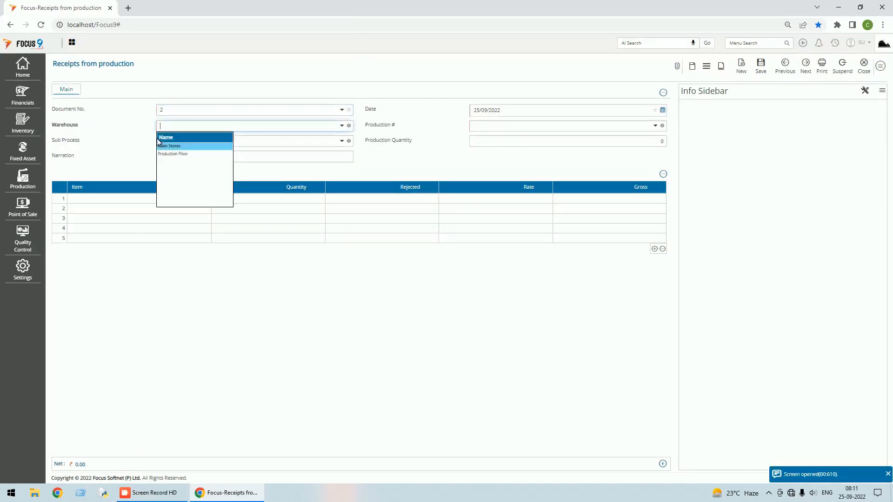
click(183, 155)
Load the FG production order with sub process Process-2 into the receipt voucher, save it, and close the Receipts from production screens.
click(655, 126)
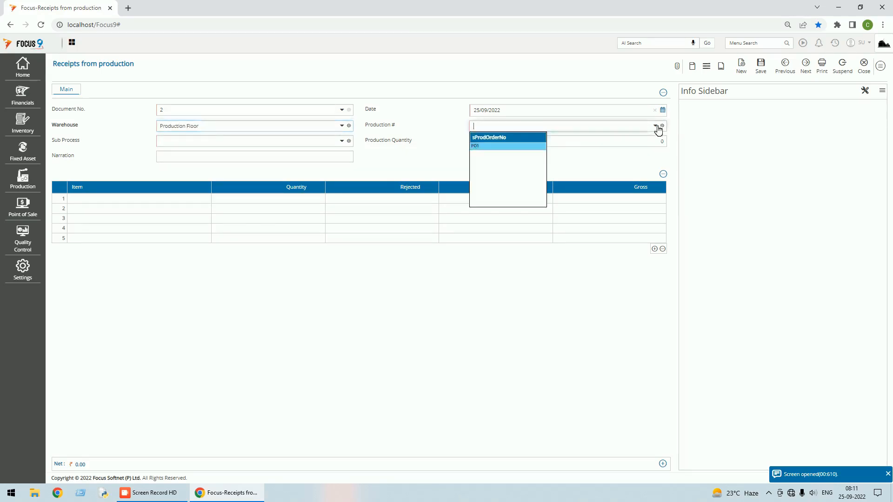
click(501, 147)
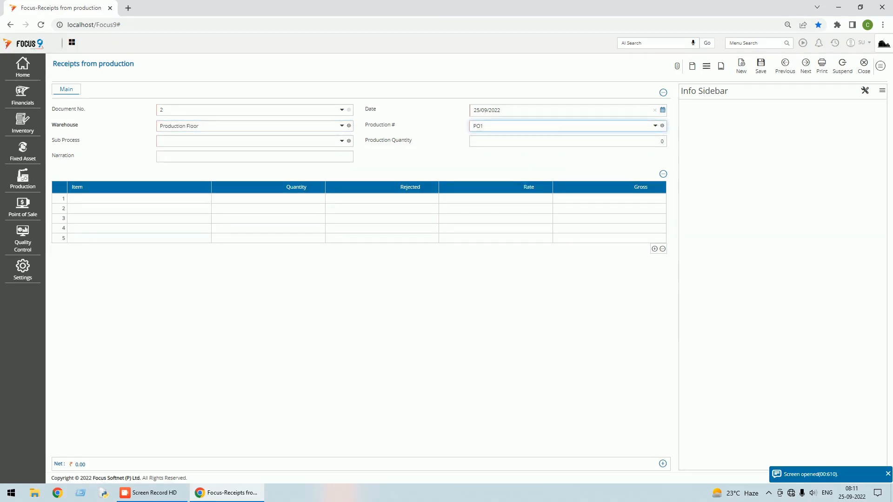
click(344, 142)
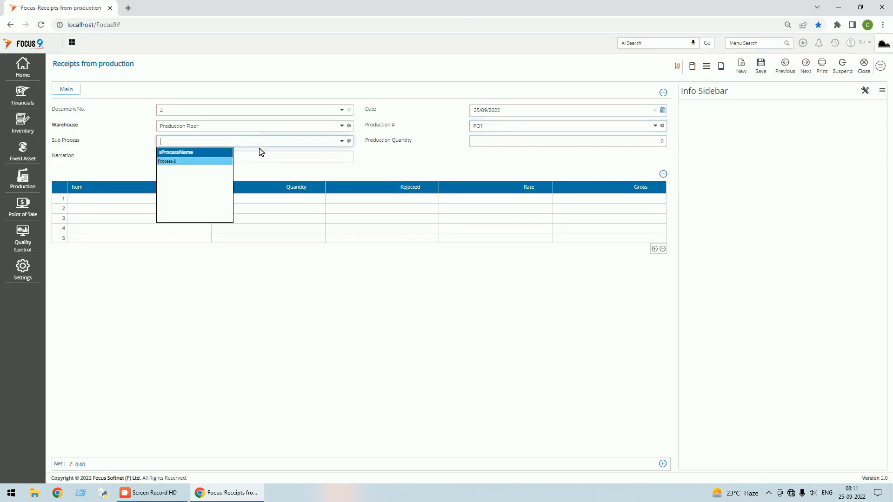
click(230, 163)
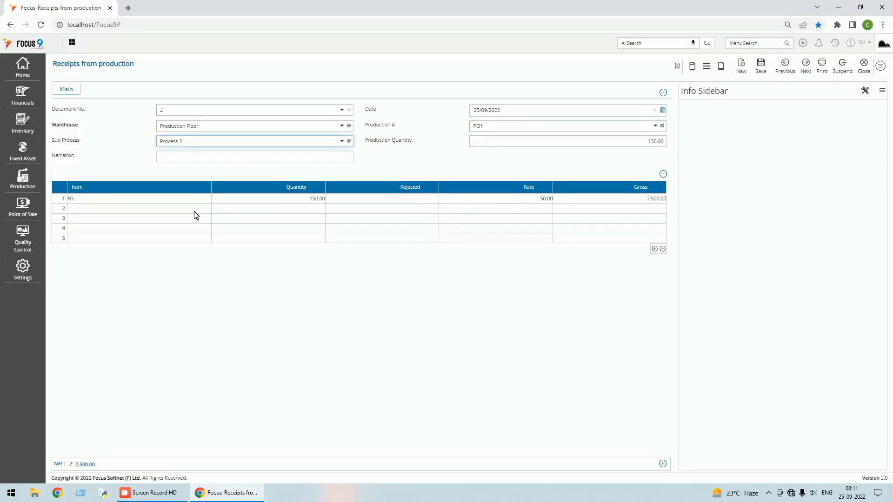
click(762, 67)
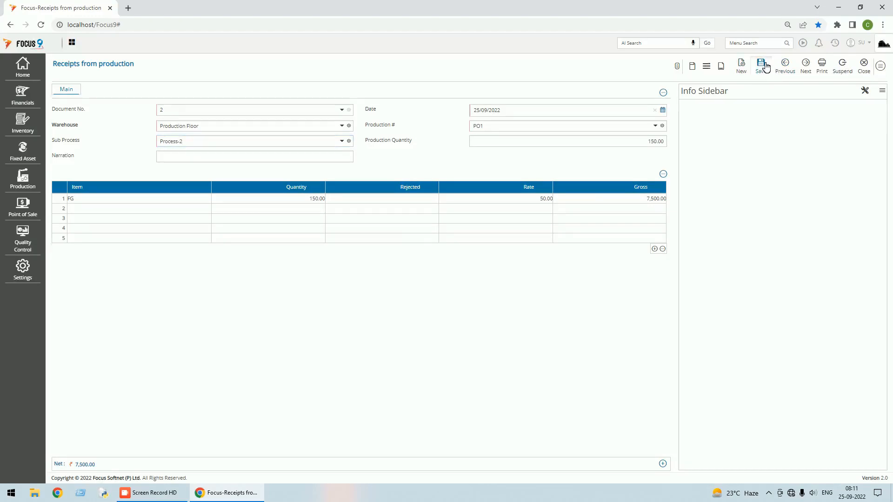
click(864, 67)
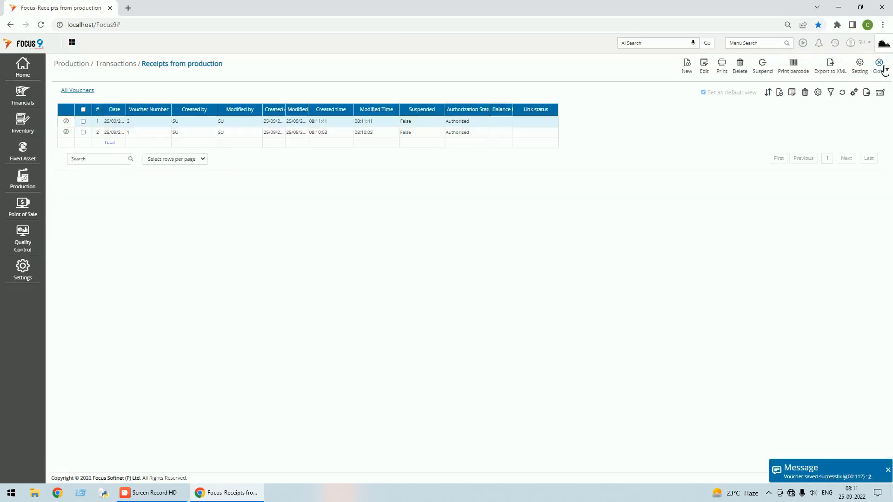
click(883, 69)
Run the Production order status report for all items to review the received quantities and order status of both FG and SFG.
click(834, 43)
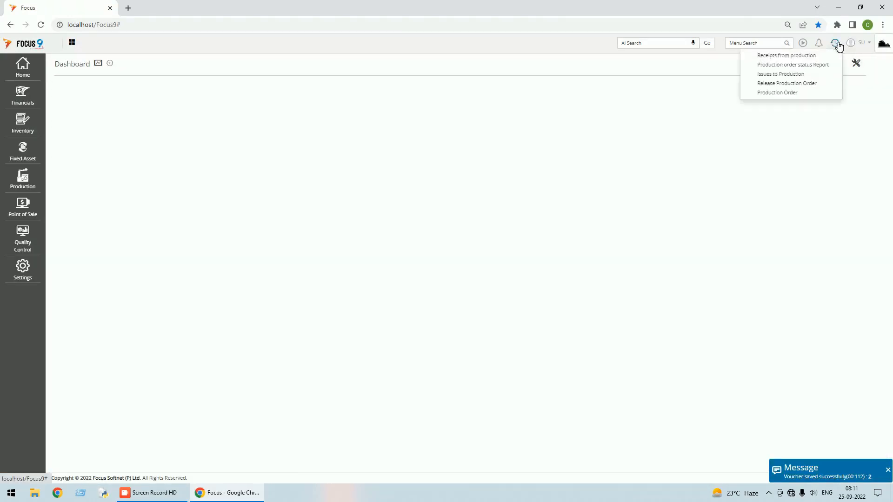
click(805, 64)
drag(884, 187, 880, 210)
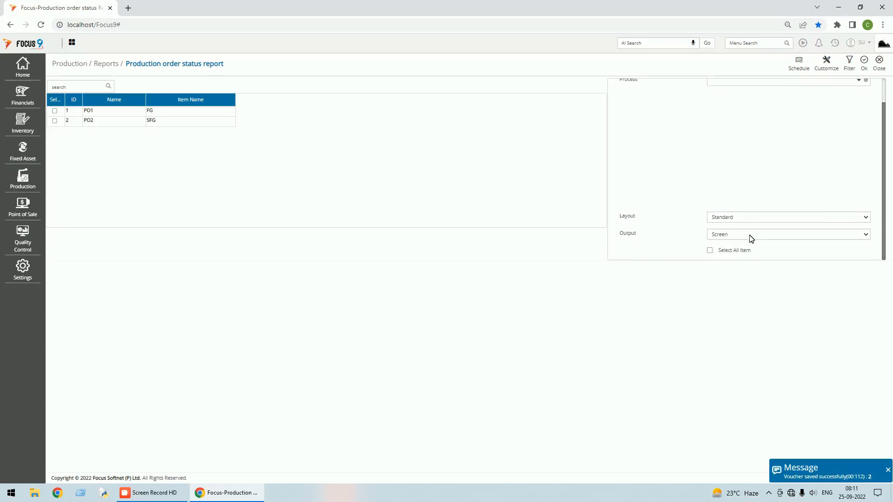
click(710, 252)
click(866, 64)
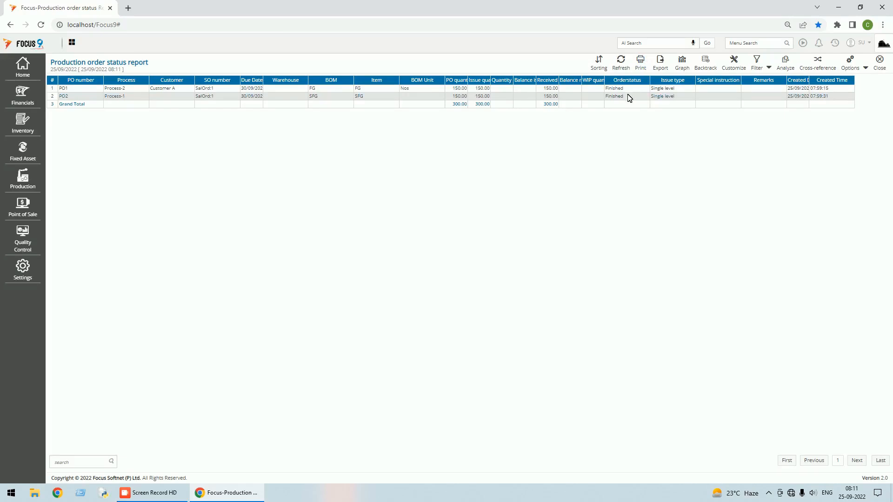
Close the Production order status report and open the inventory Stock movement report.
click(880, 60)
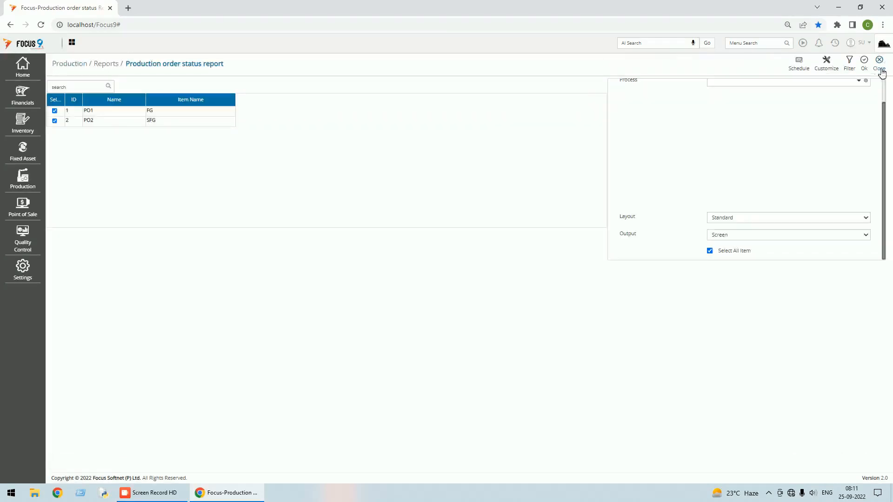
click(879, 62)
click(835, 43)
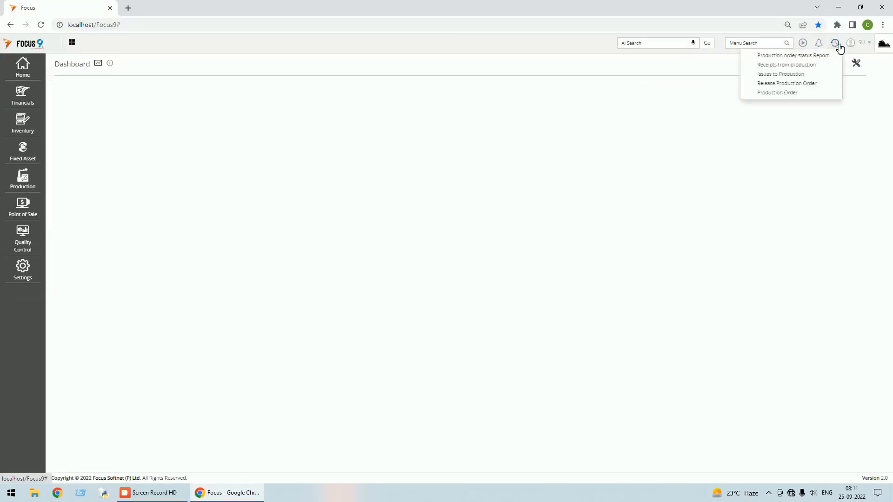
click(23, 125)
click(72, 125)
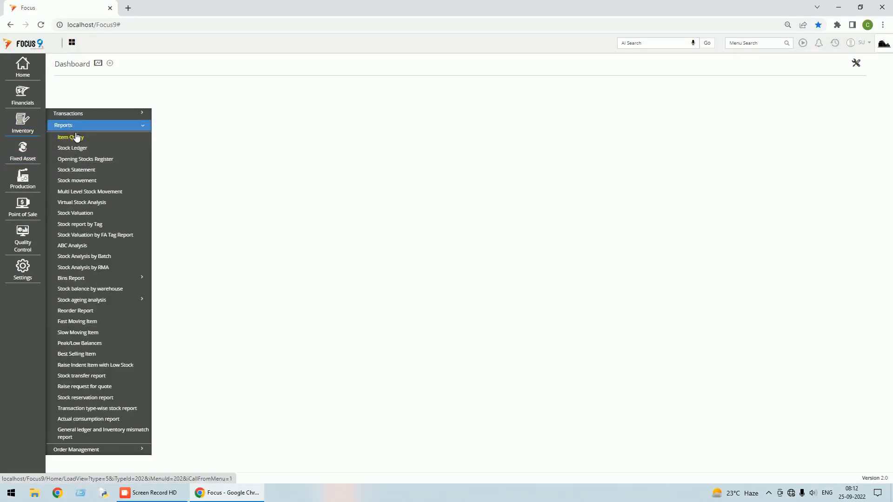
click(80, 180)
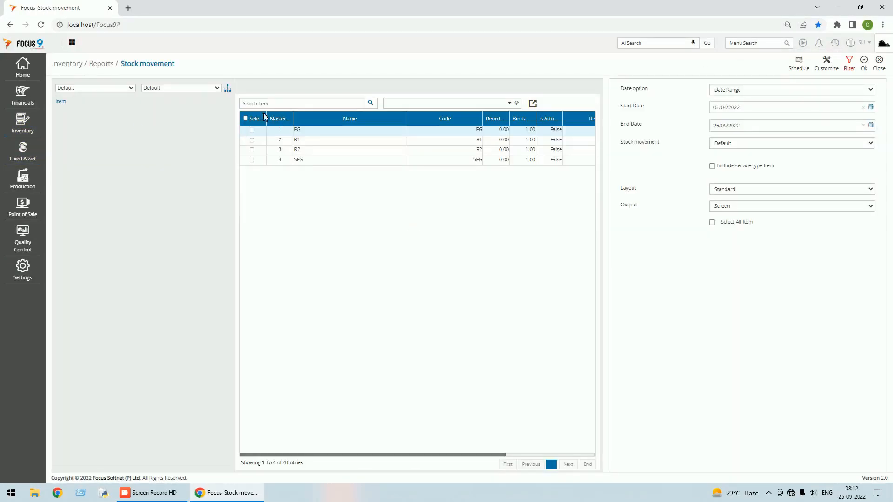
Run the Stock movement report for all items filtered to Production Floor, auto-adjust the column widths to review balances, and close it.
click(246, 119)
click(850, 65)
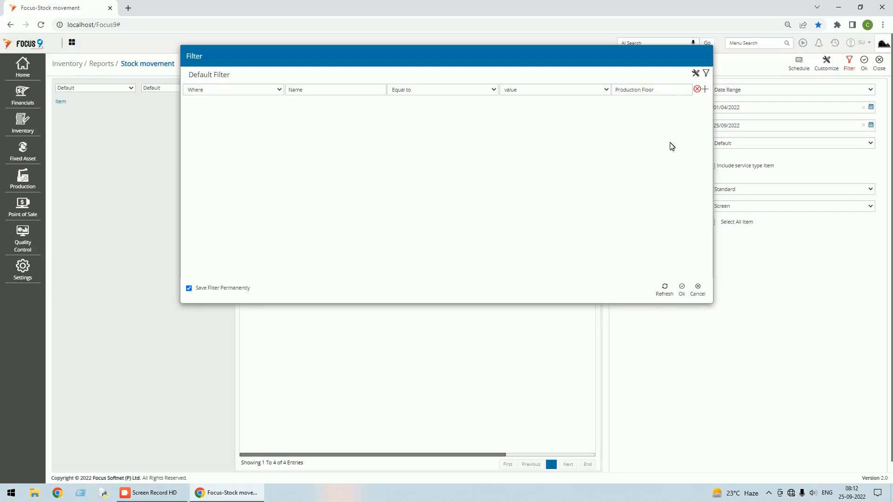
click(681, 288)
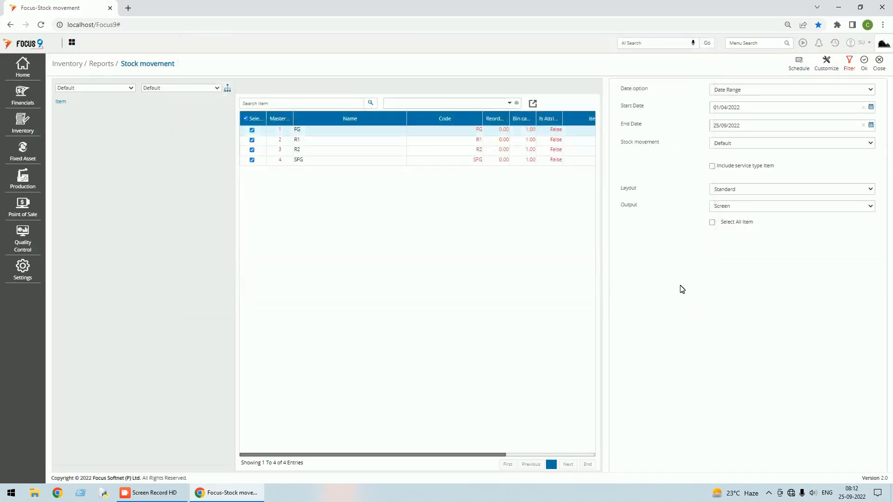
click(864, 61)
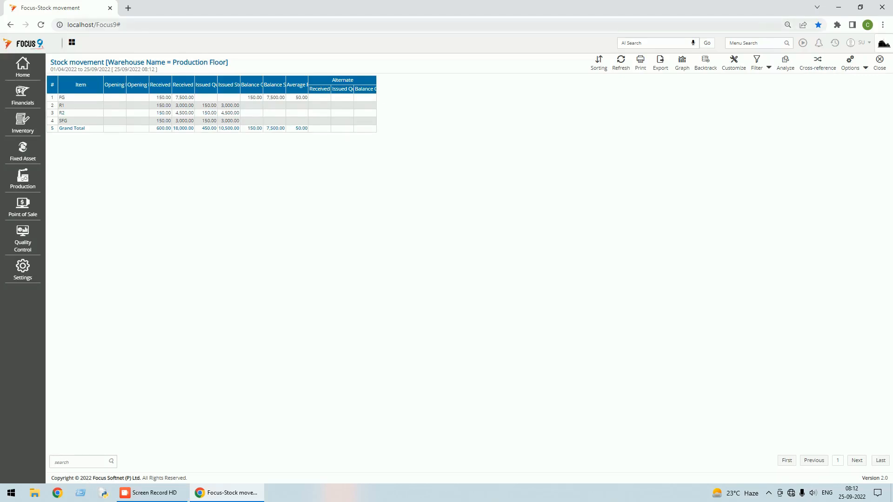
click(866, 68)
click(842, 84)
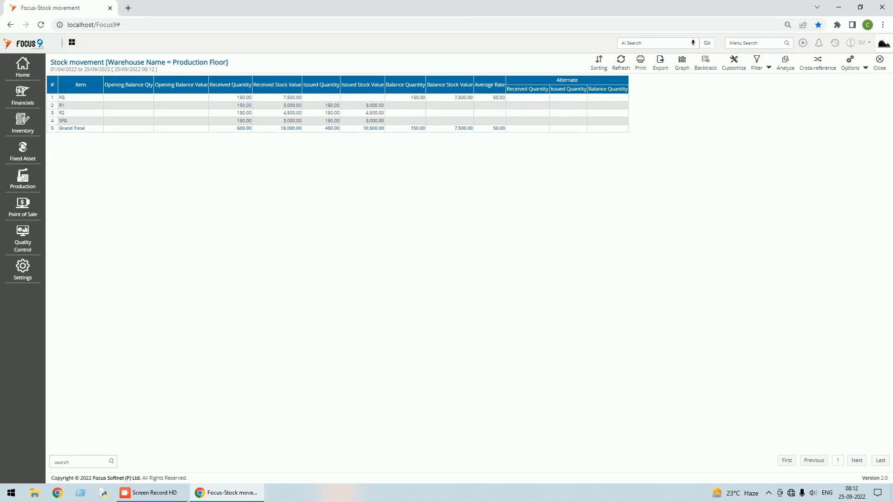
click(880, 64)
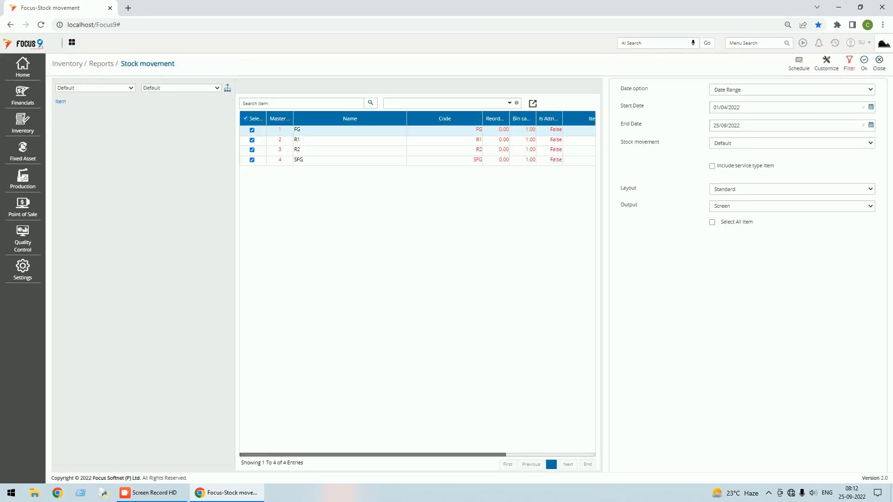
click(880, 67)
click(731, 43)
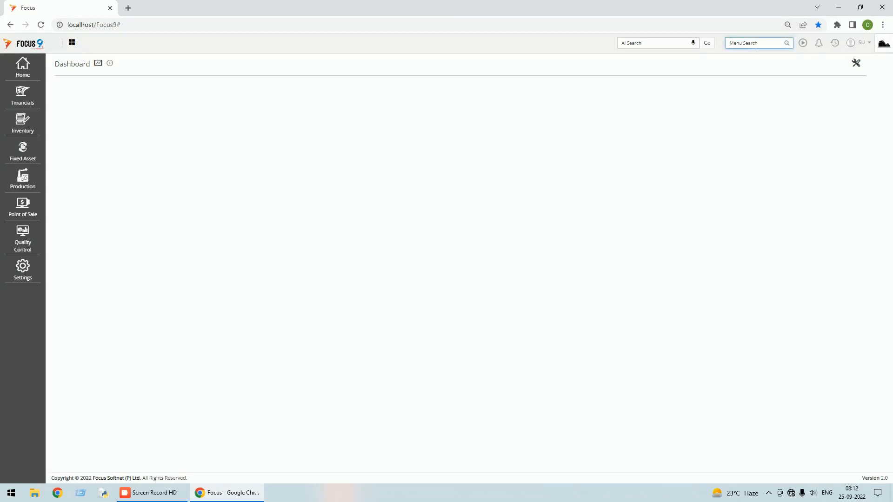
text(stoc)
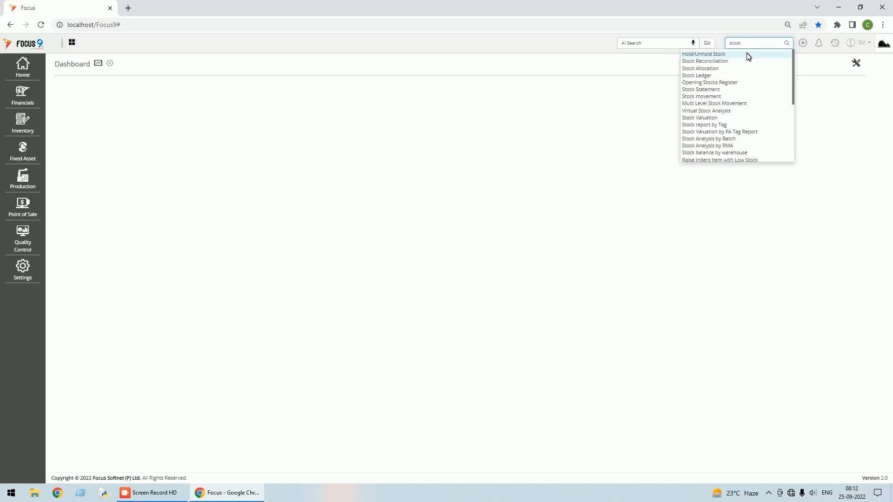
text(k tr)
click(728, 55)
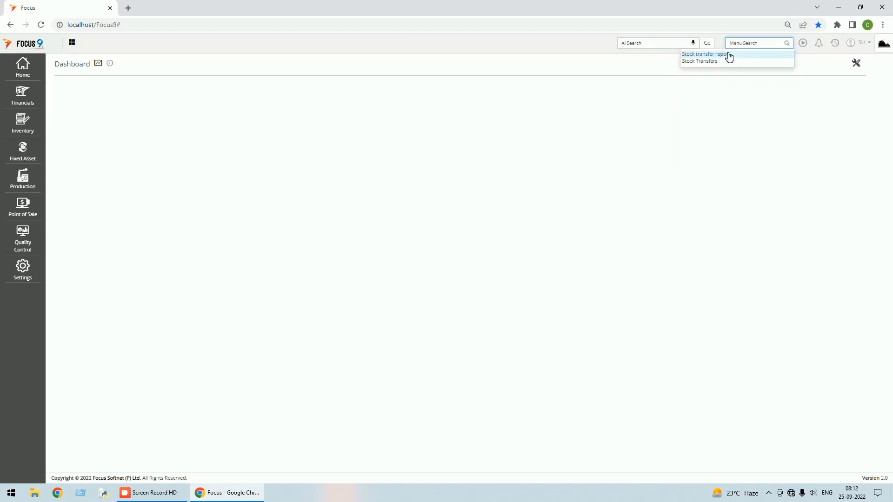
click(879, 62)
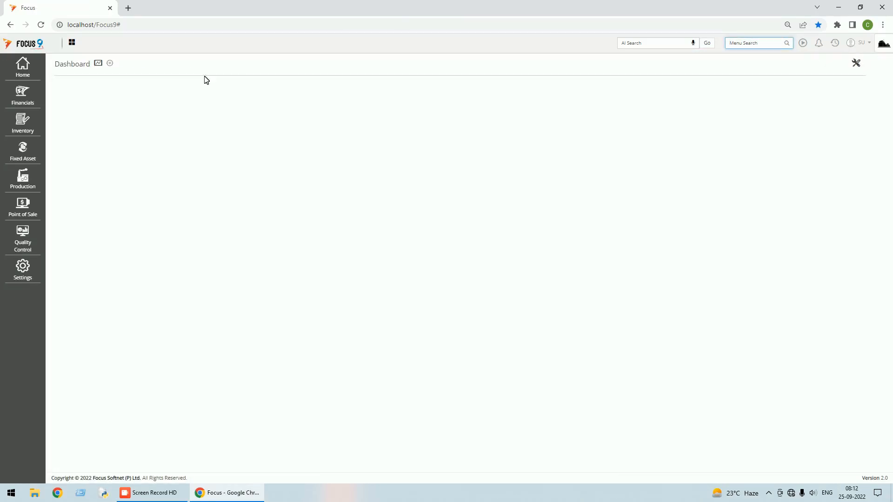
Open a new Stock Transfers voucher from the inventory stock transactions and set its source warehouse to Production Floor.
click(23, 126)
click(80, 116)
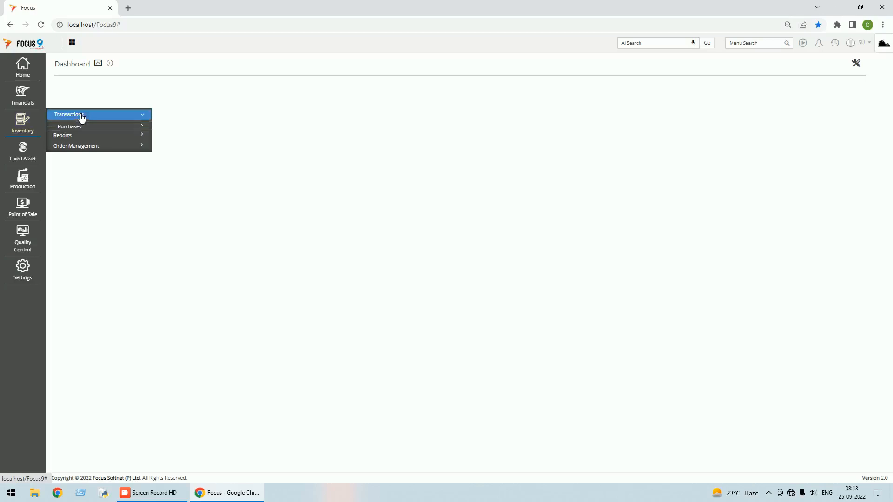
click(78, 149)
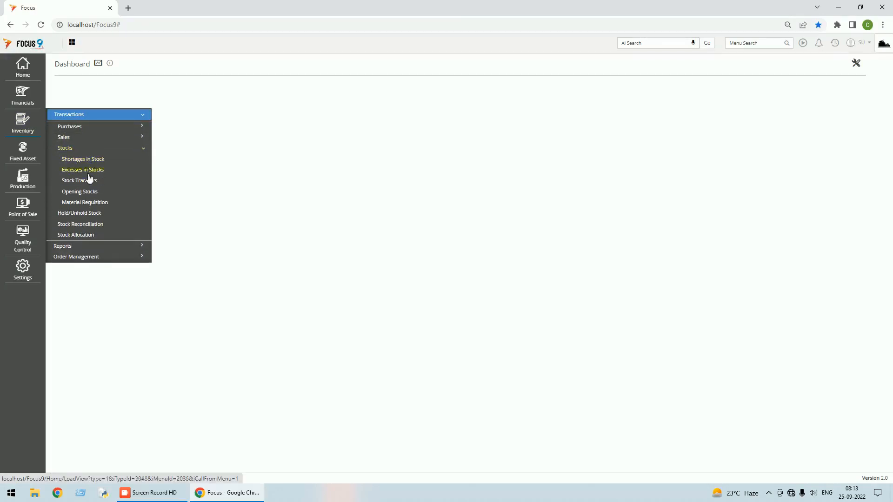
click(85, 180)
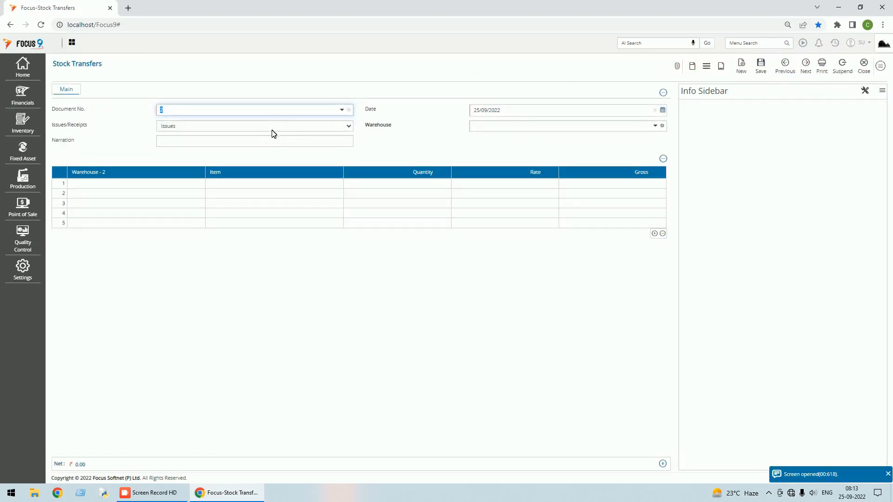
click(472, 123)
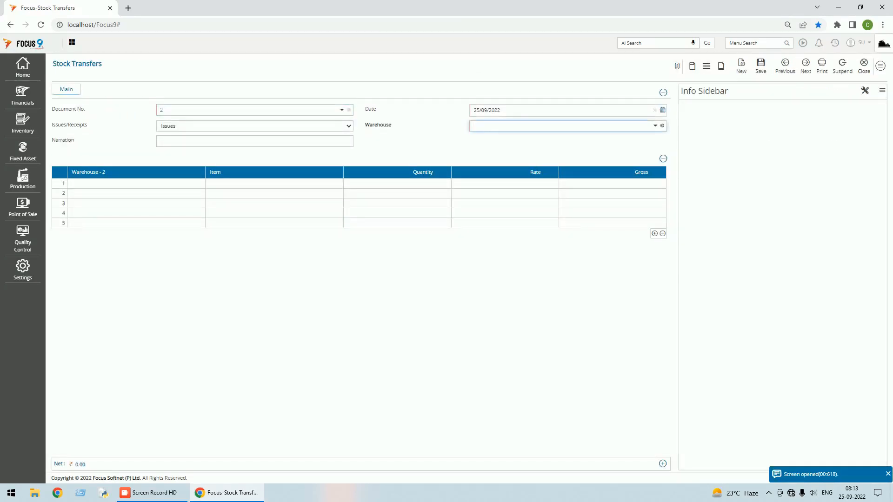
text(pr)
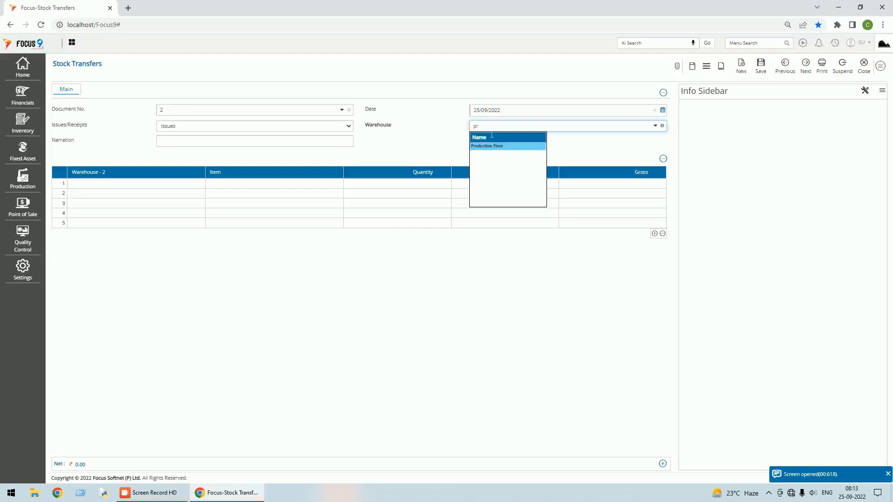
click(494, 146)
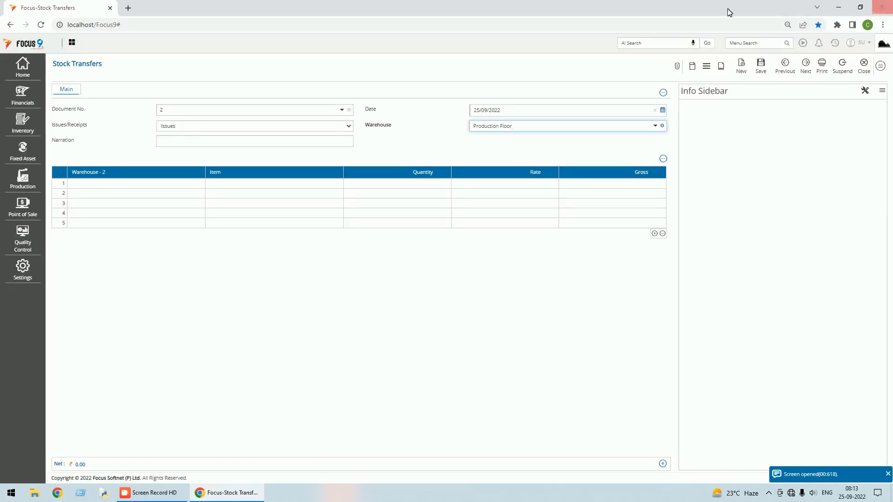
Enter a transfer line to Main Stores for item FG with quantity 150, save the voucher, and close the Stock Transfers screens.
click(189, 188)
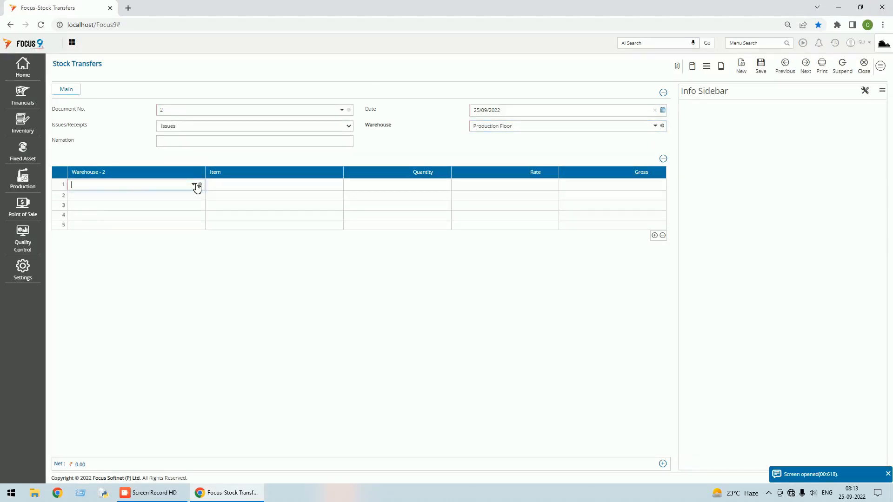
click(193, 184)
click(83, 205)
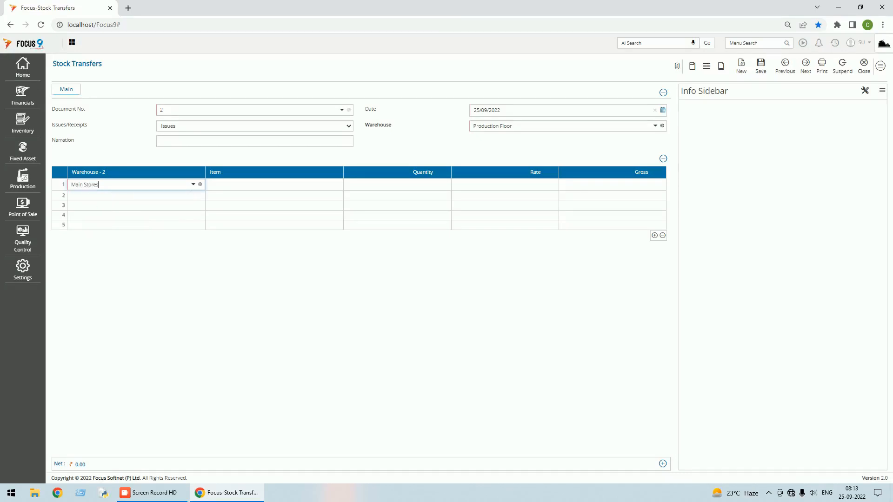
click(219, 186)
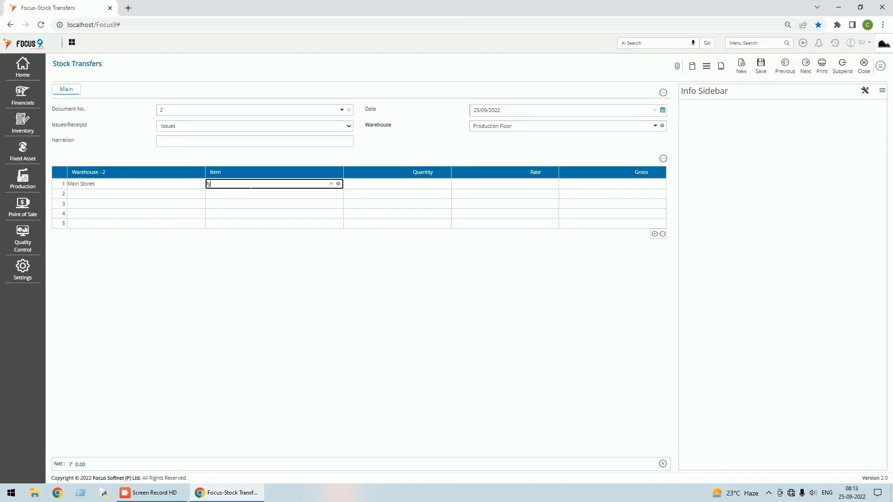
key(Return)
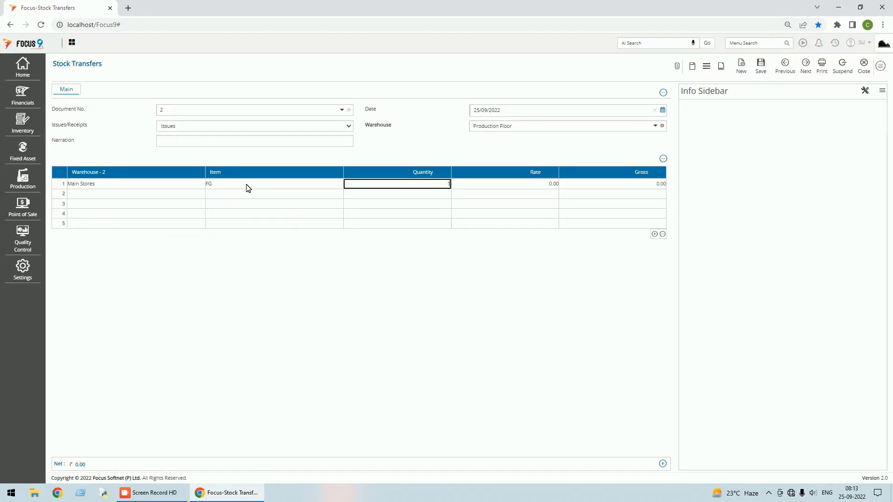
key(Return)
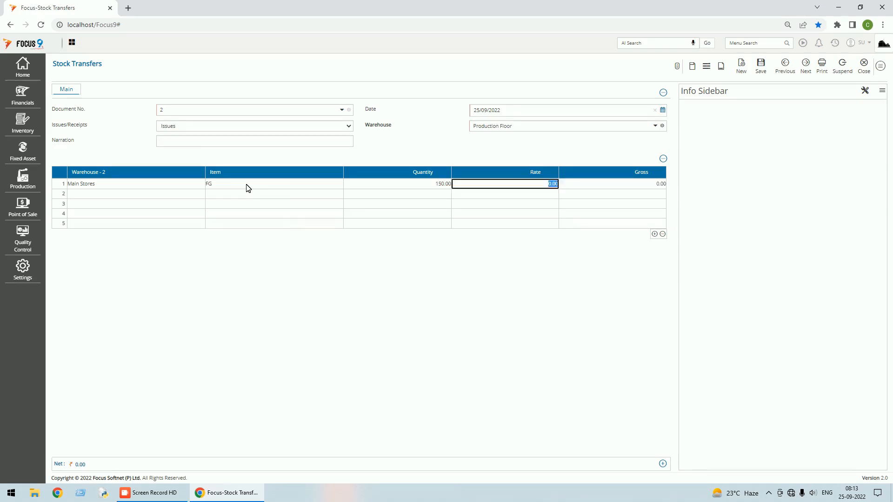
click(761, 67)
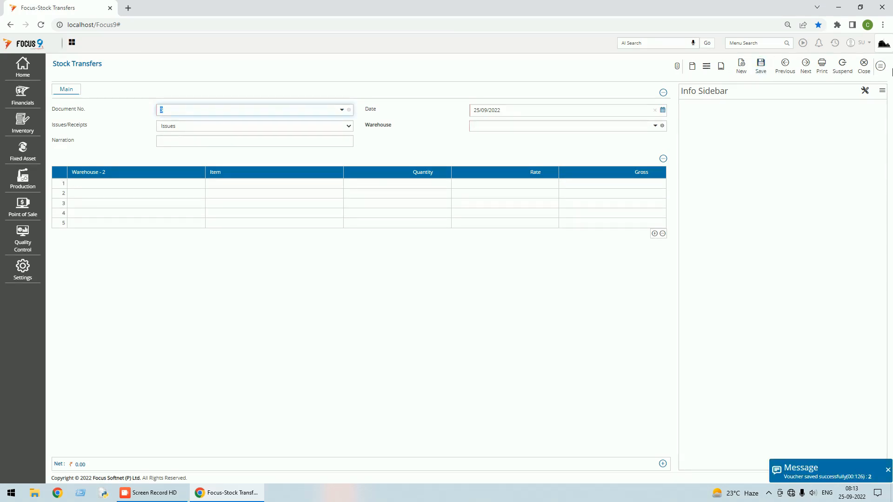
click(866, 69)
click(885, 72)
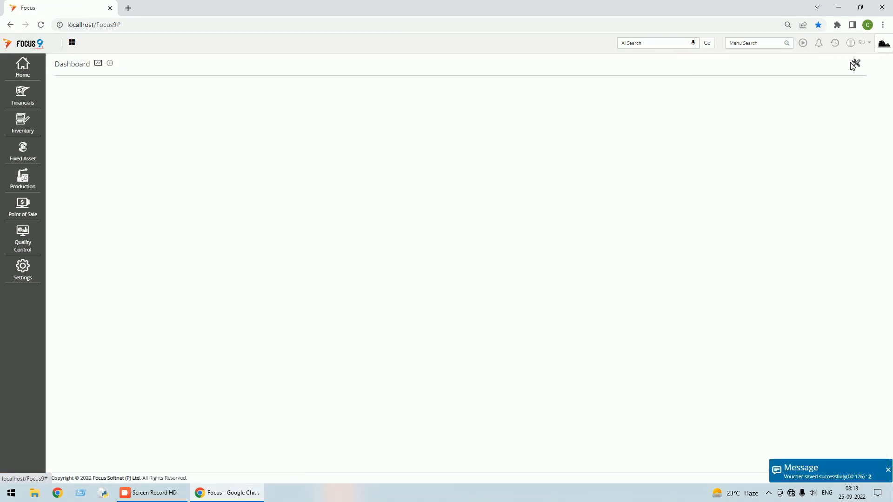
Reopen Stock movement from the recent screens, run it for all items at Production Floor, and auto-adjust the column widths.
click(835, 42)
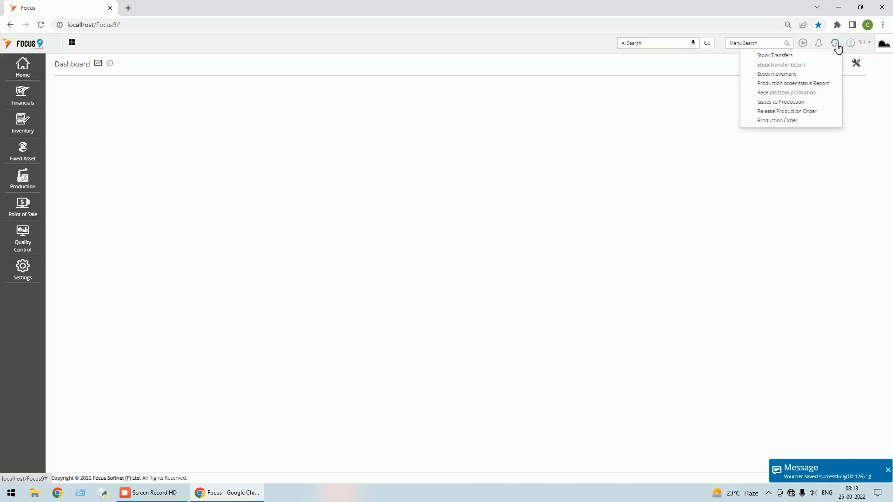
click(796, 74)
click(245, 118)
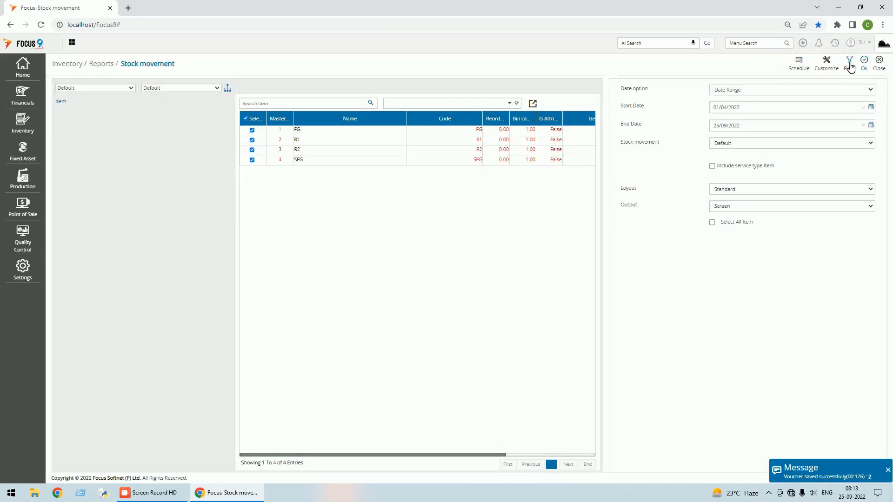
click(864, 62)
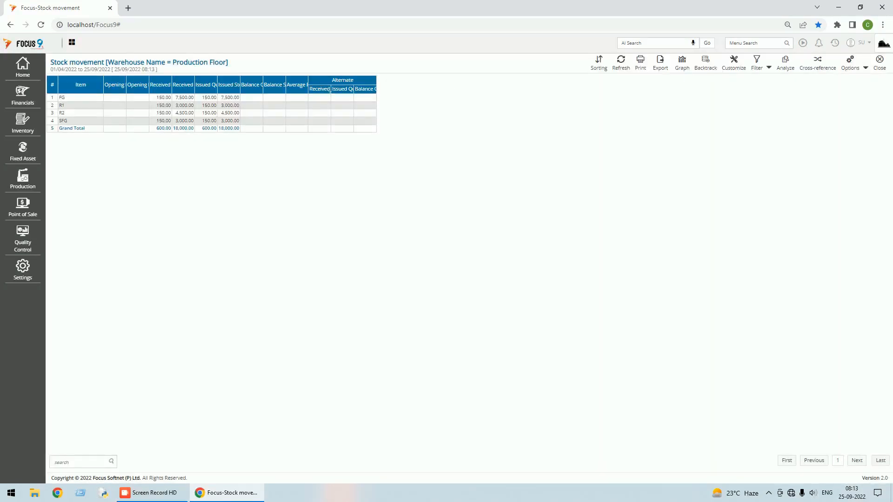
click(866, 68)
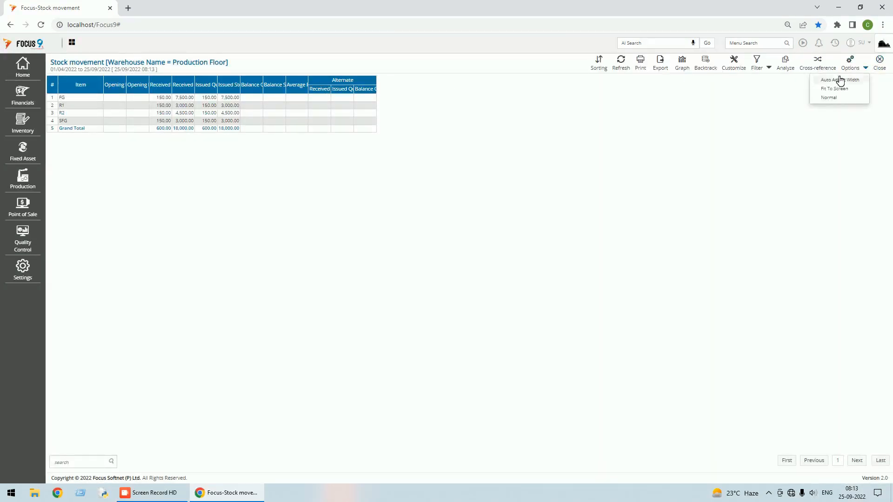
click(839, 81)
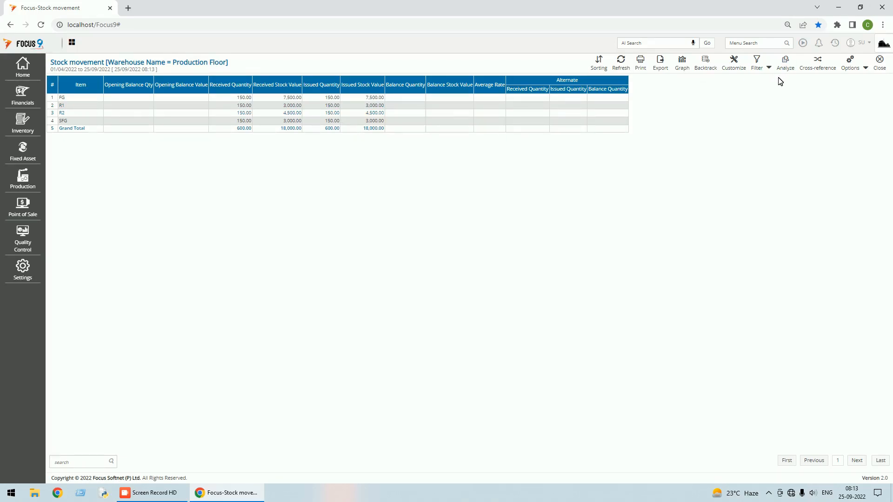
Change the report's warehouse filter to Main Stores and auto-adjust the column widths to review the FG stock there.
click(758, 67)
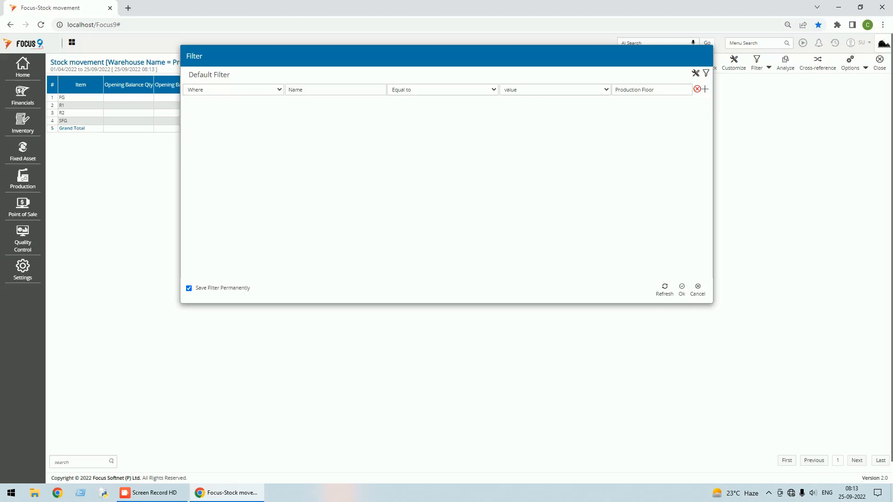
click(662, 90)
click(681, 90)
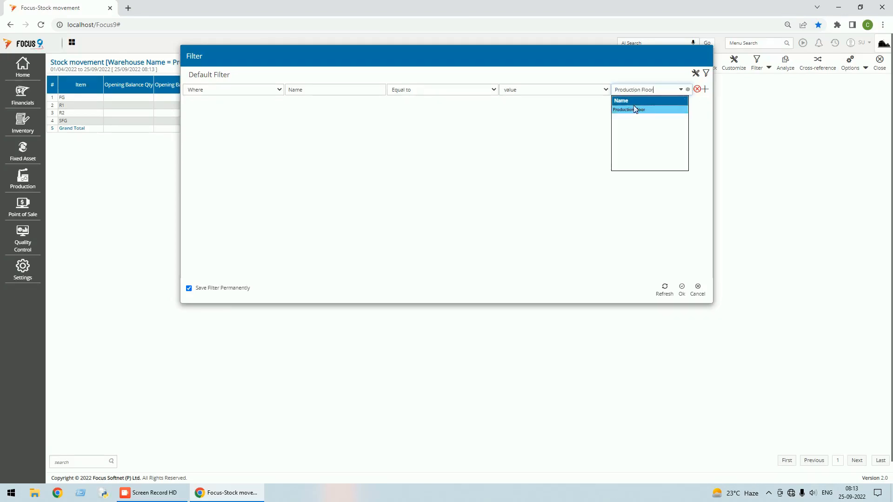
key(BackSpace)
text(m)
click(623, 109)
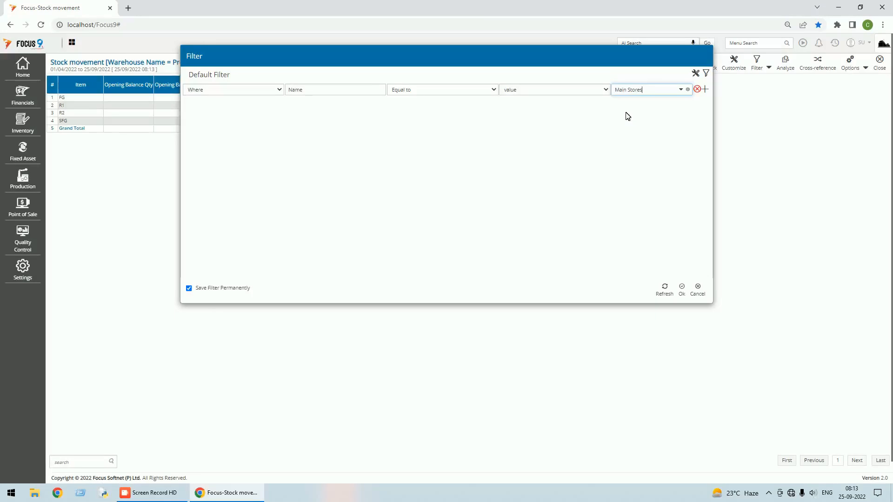
click(681, 289)
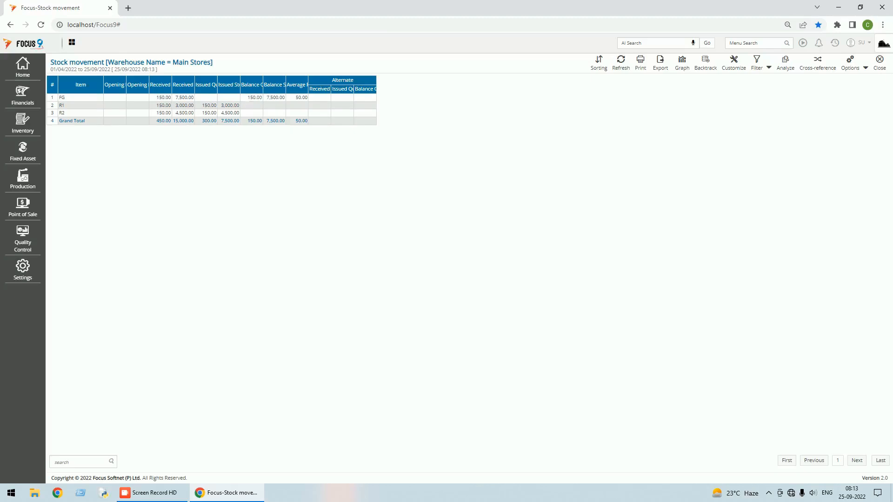
click(865, 68)
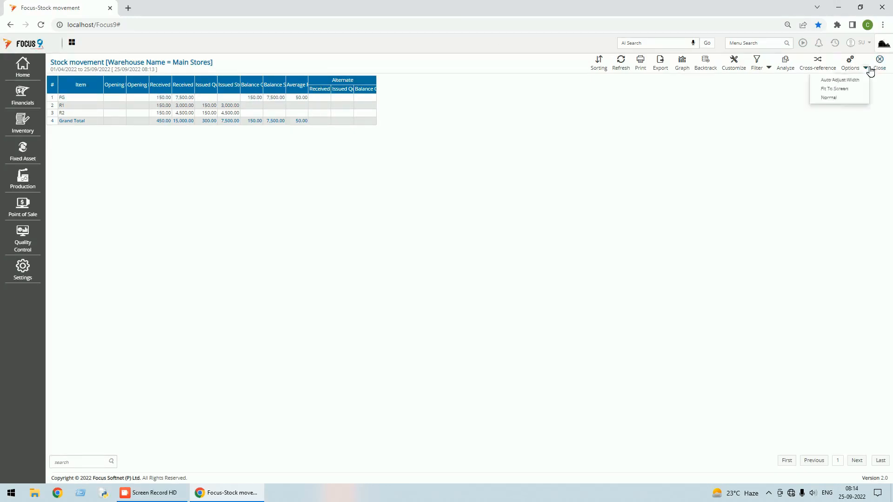
click(832, 81)
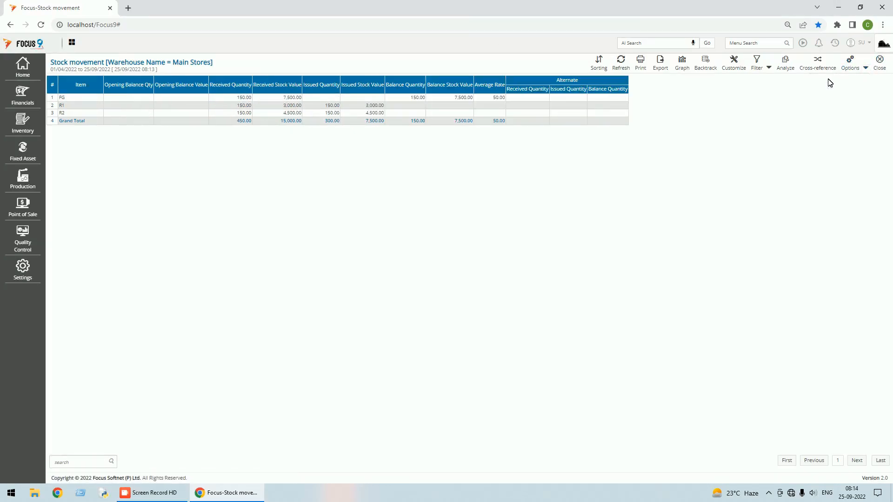